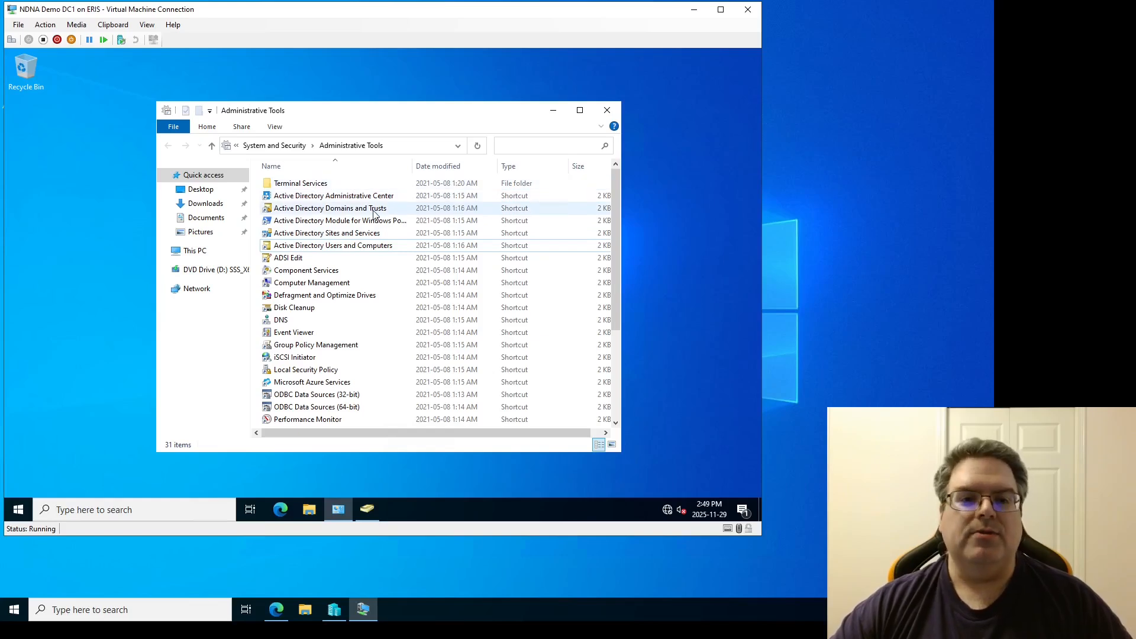
Look over the Active Directory shortcuts, ADSI Edit and Group Policy Management in the Administrative Tools folder
click(331, 233)
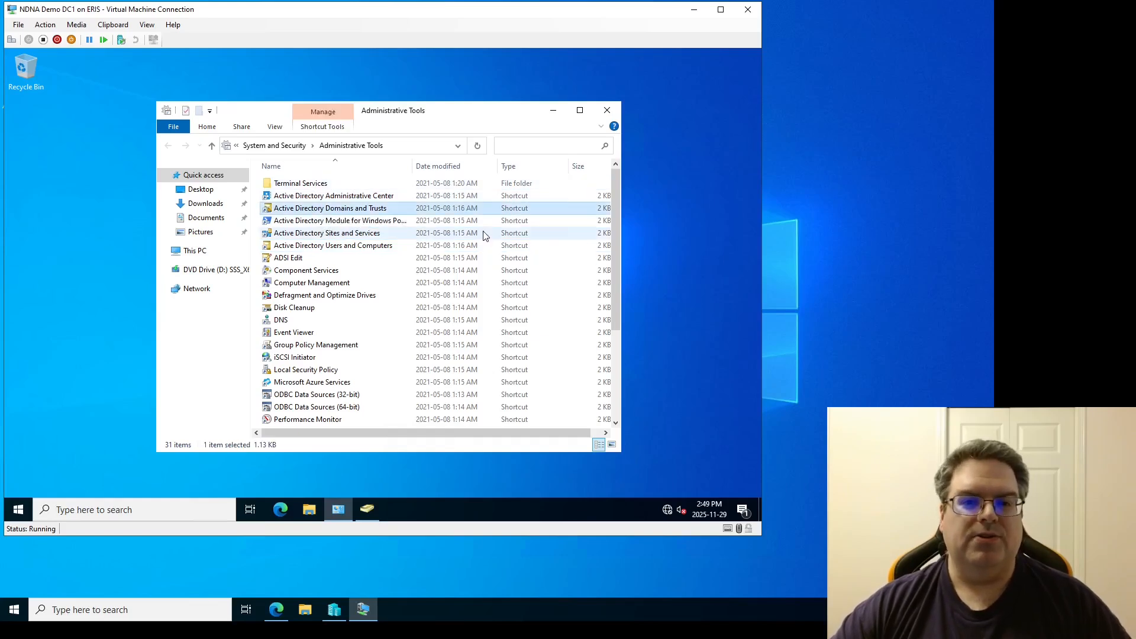
click(353, 246)
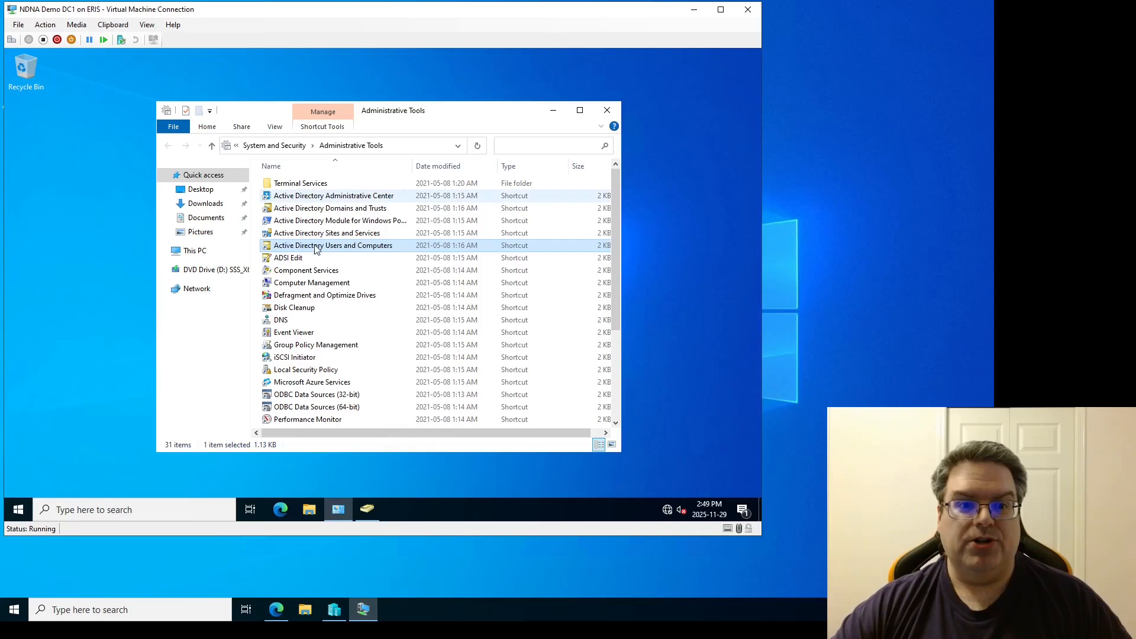
click(295, 258)
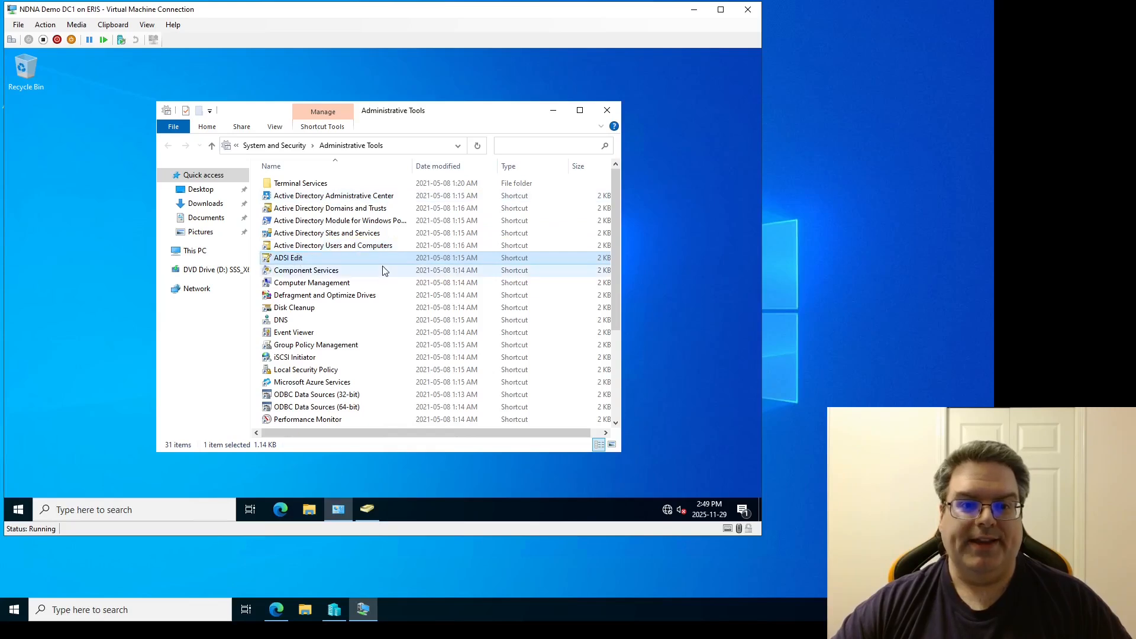
click(308, 345)
scroll(437, 306, down, 4)
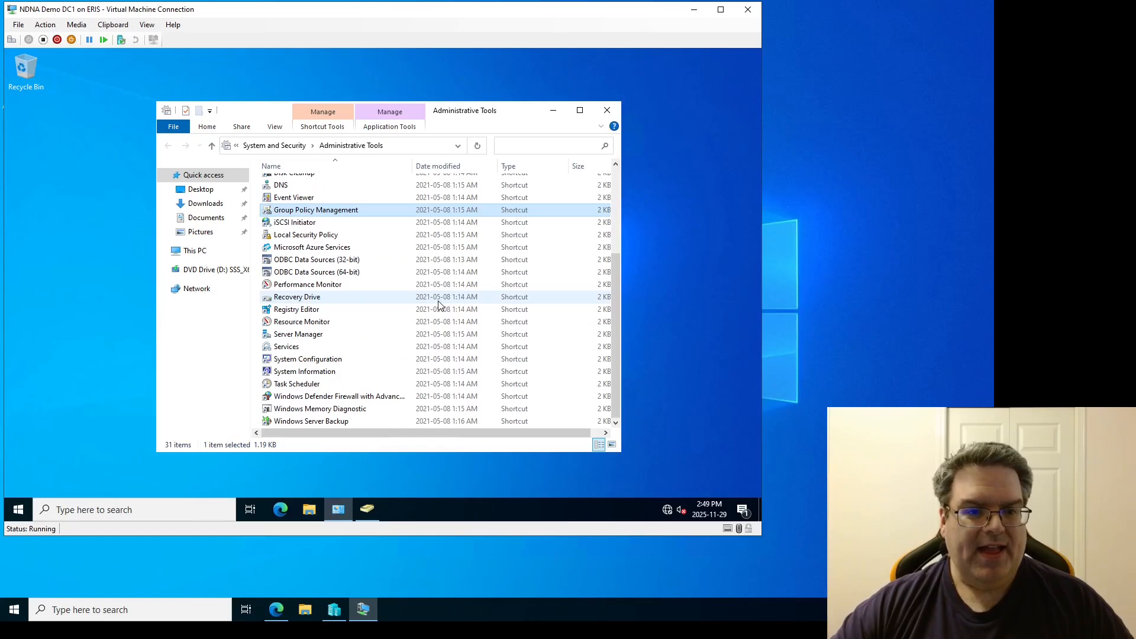
scroll(438, 306, up, 4)
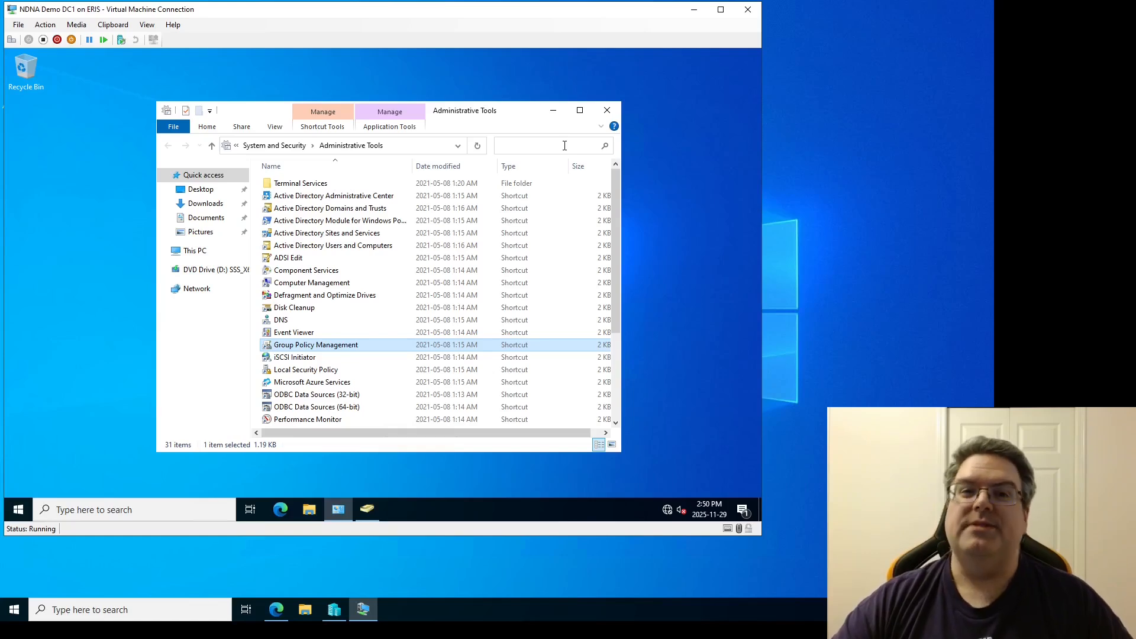
click(362, 246)
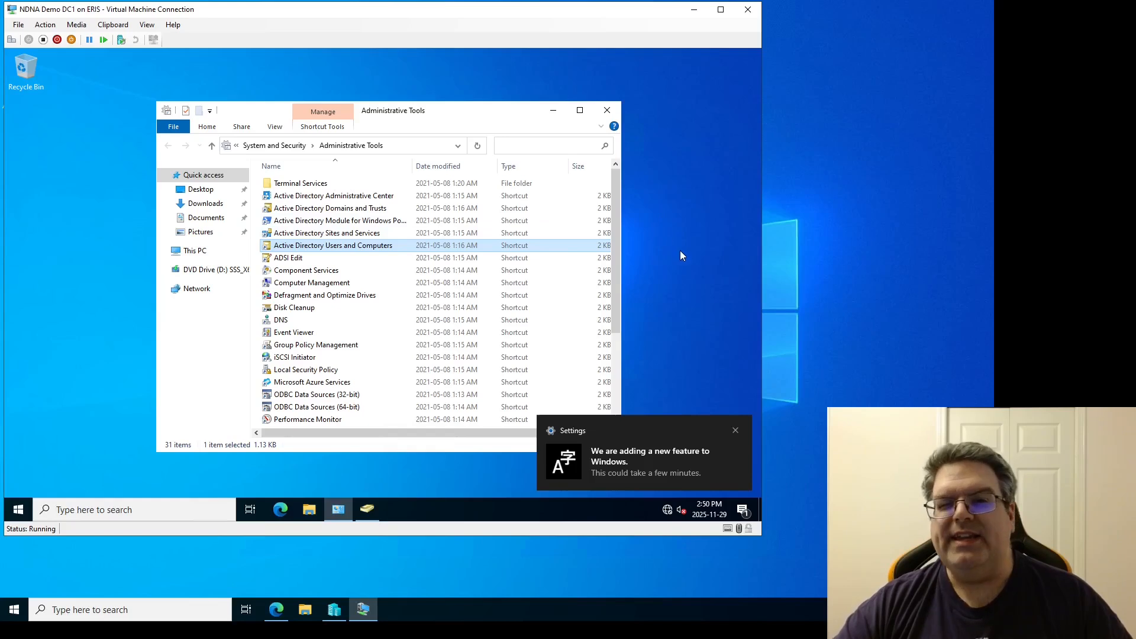
Minimize Administrative Tools, bring up Active Directory Users and Computers, and fit the Type column to its contents
click(736, 431)
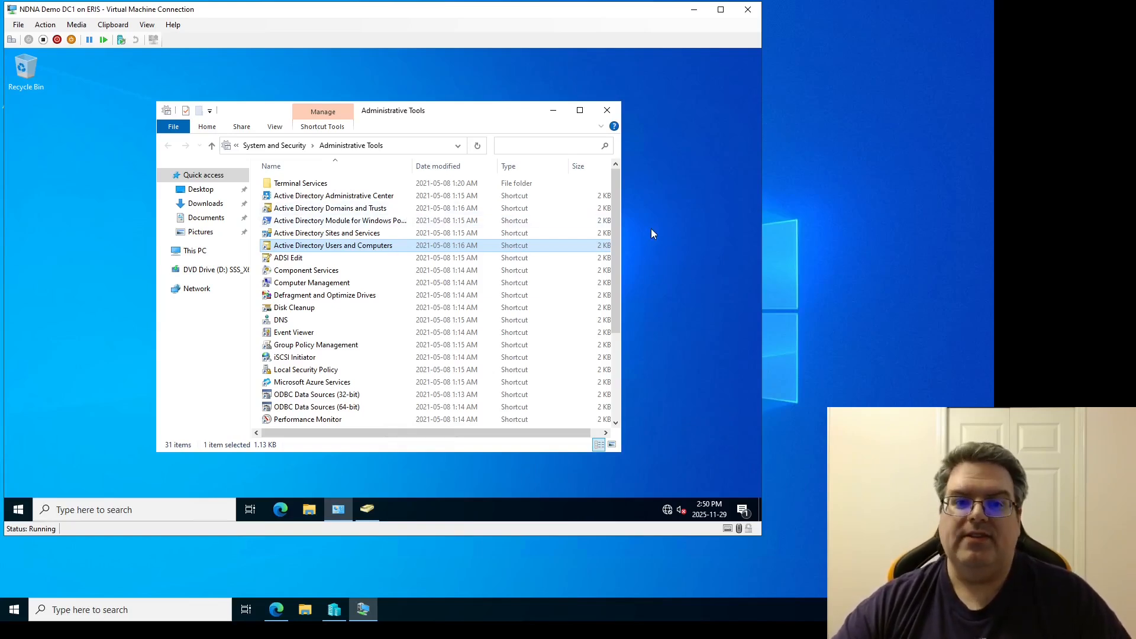
click(553, 112)
click(368, 508)
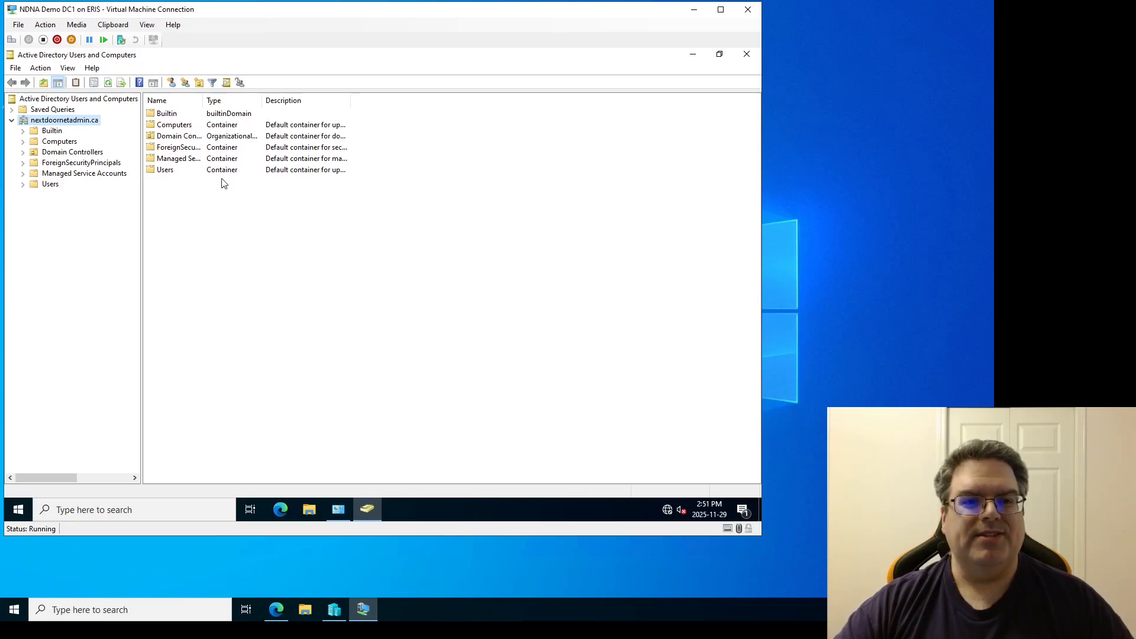
double_click(261, 98)
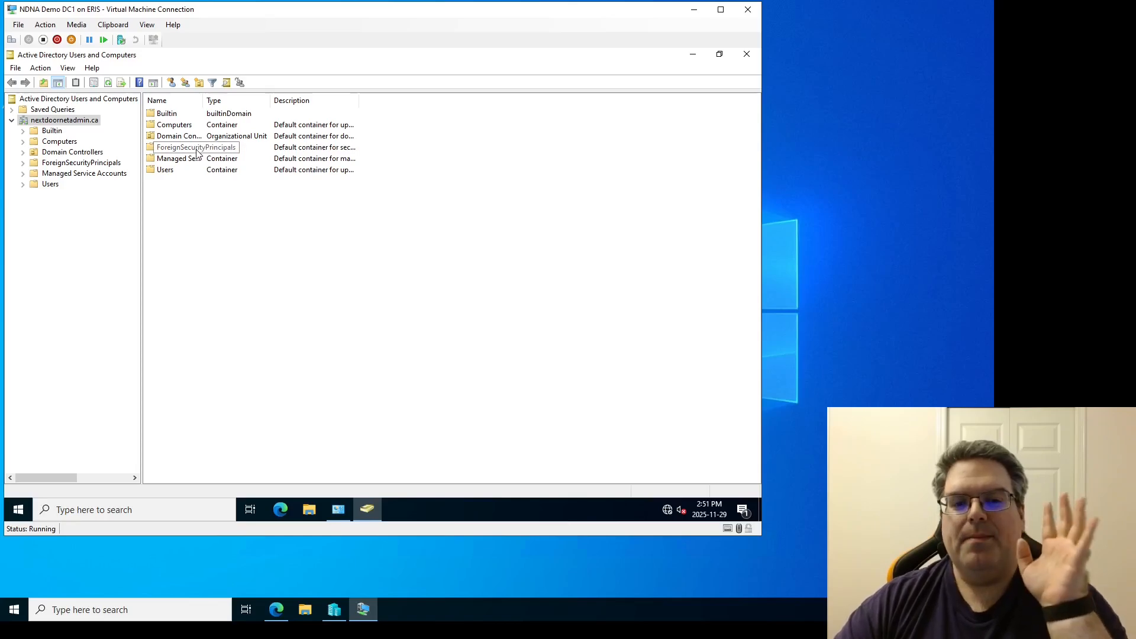
Look up Active Directory Domain Services in the Services console, read its description, and close the console
click(370, 507)
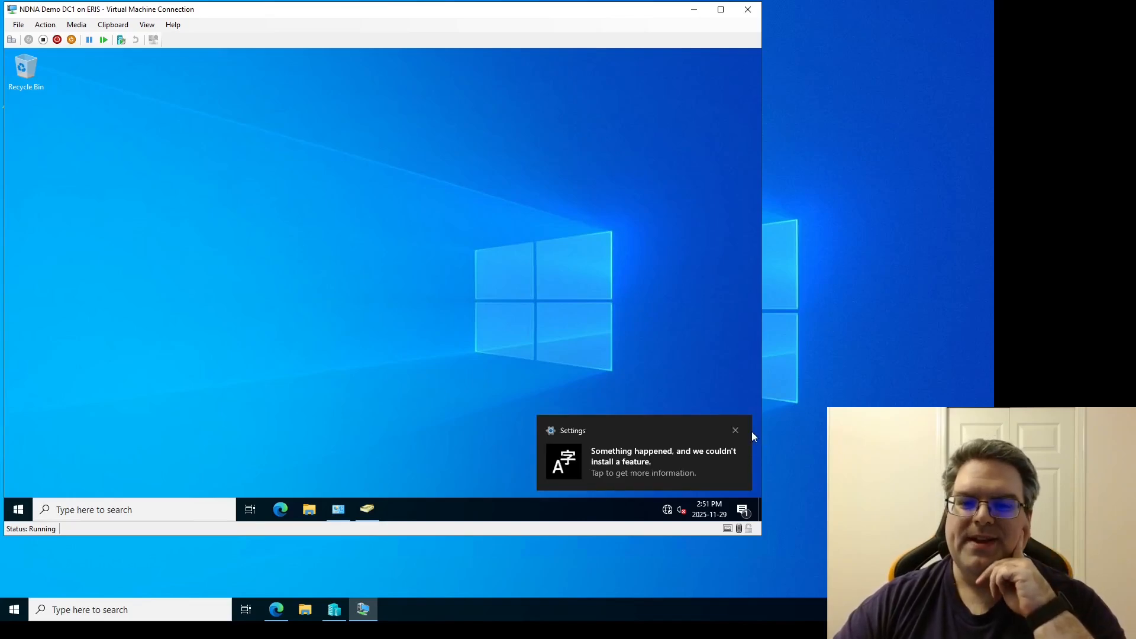
click(736, 431)
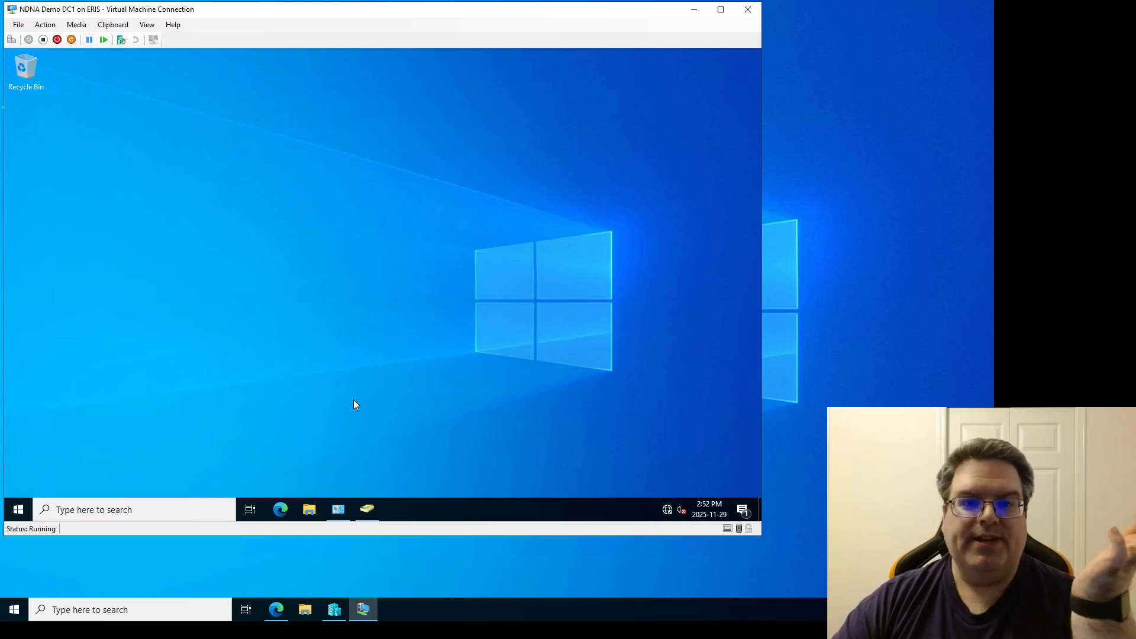
click(22, 512)
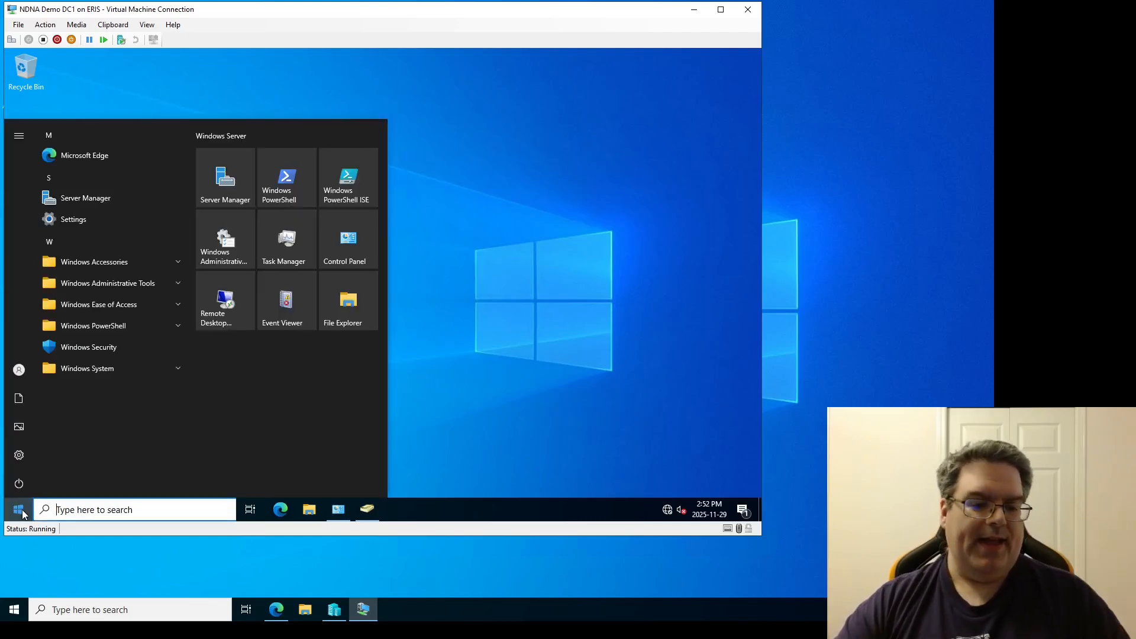
text(services)
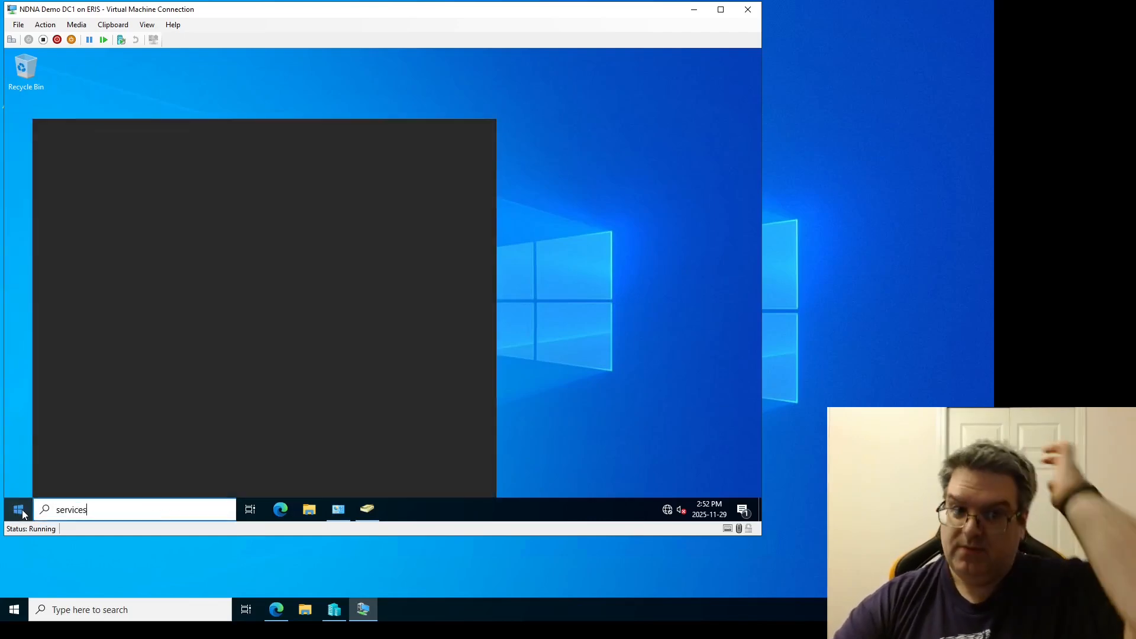
key(Return)
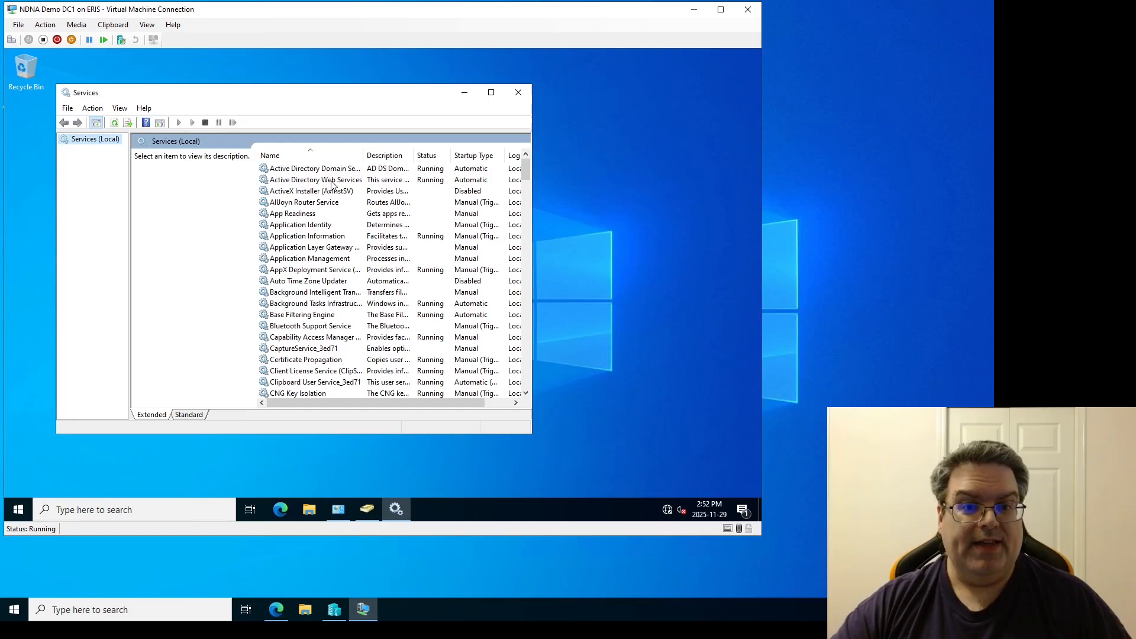
click(332, 181)
click(332, 170)
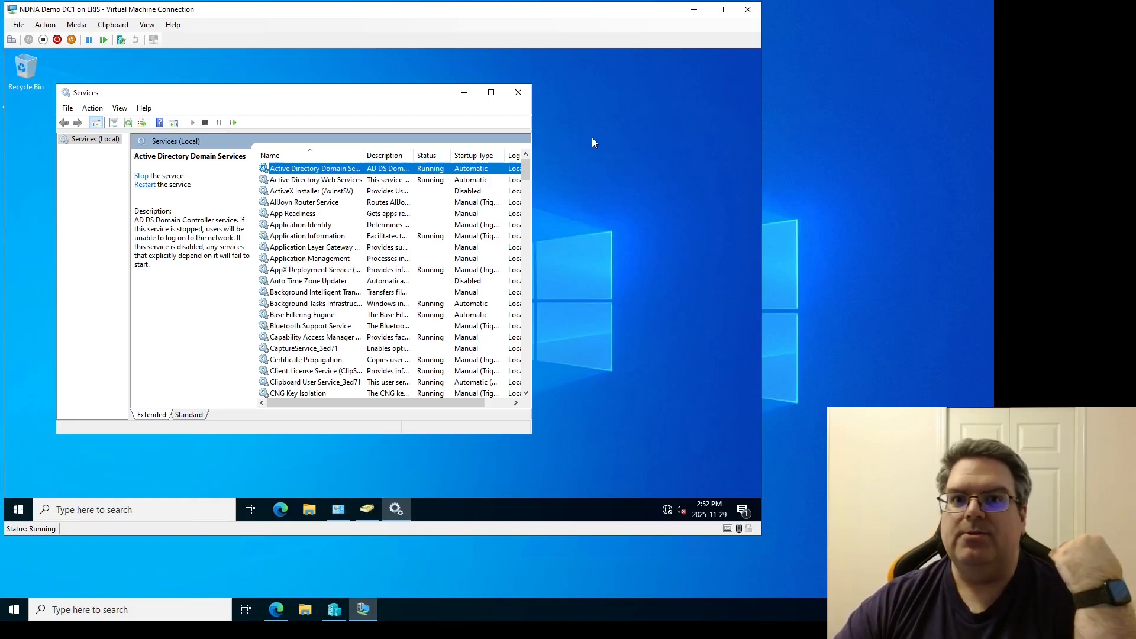
click(519, 93)
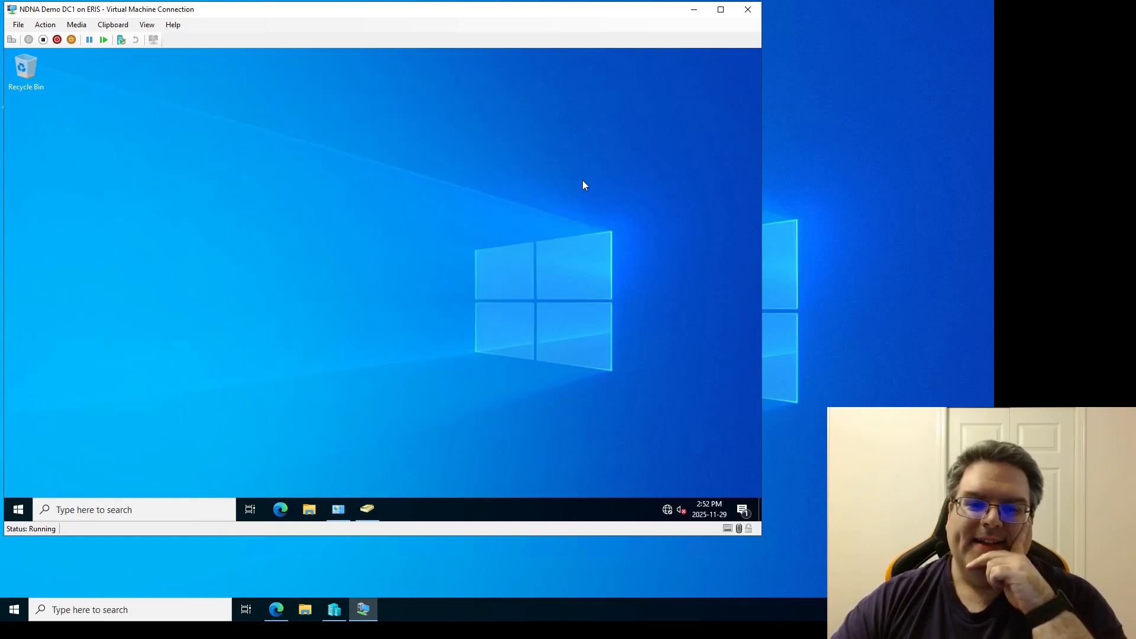
Return to Active Directory Users and Computers and show the Builtin container's groups with their full names
click(368, 510)
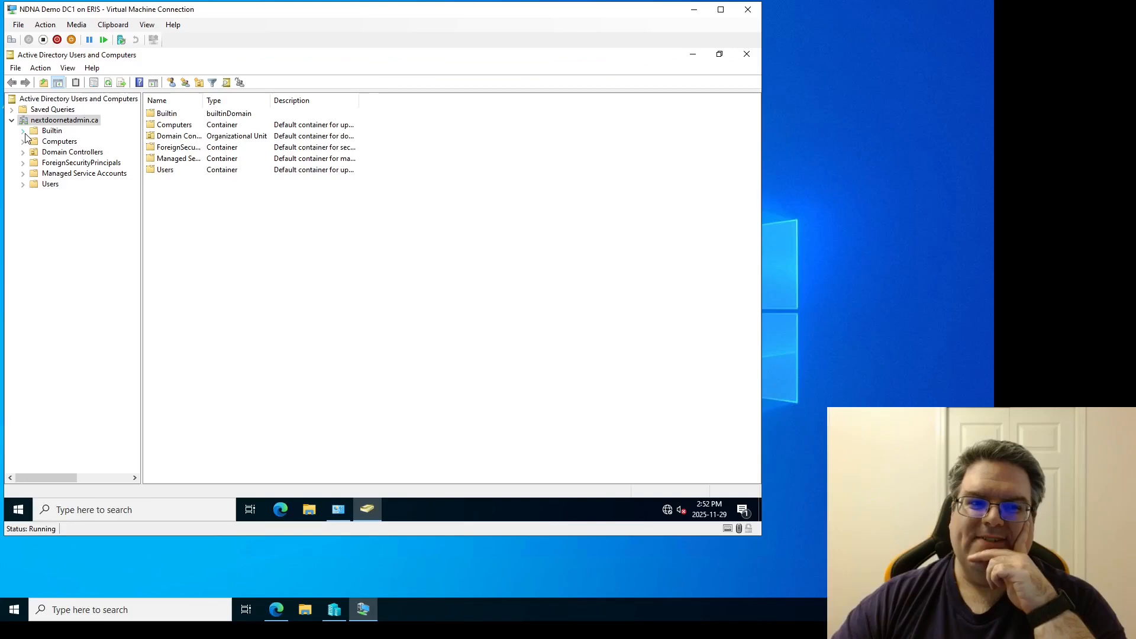
click(54, 132)
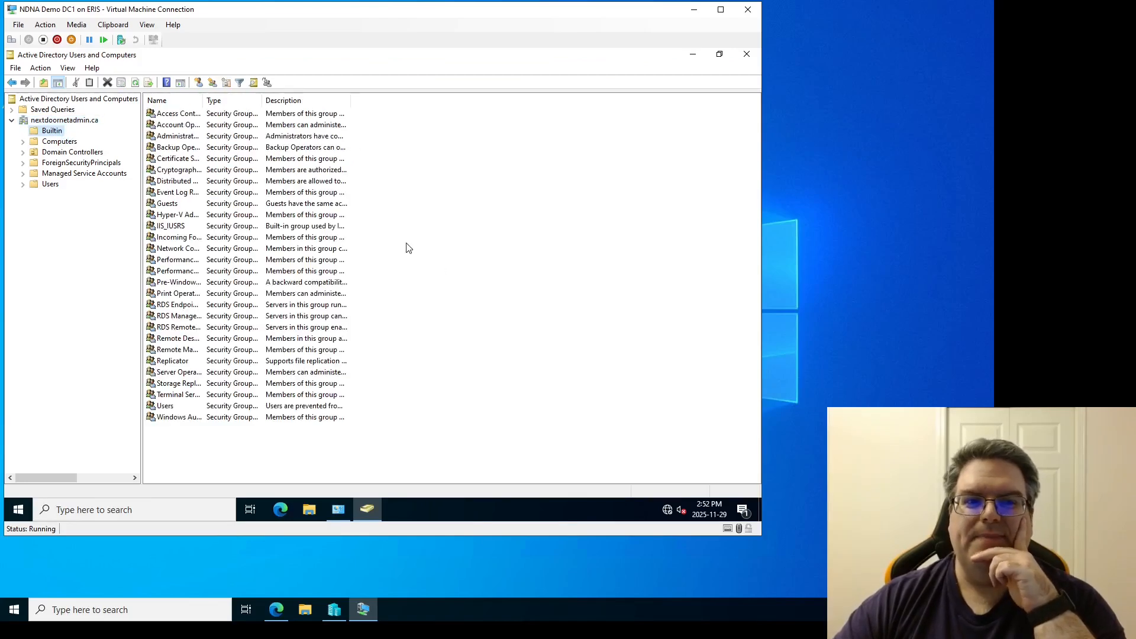
double_click(203, 101)
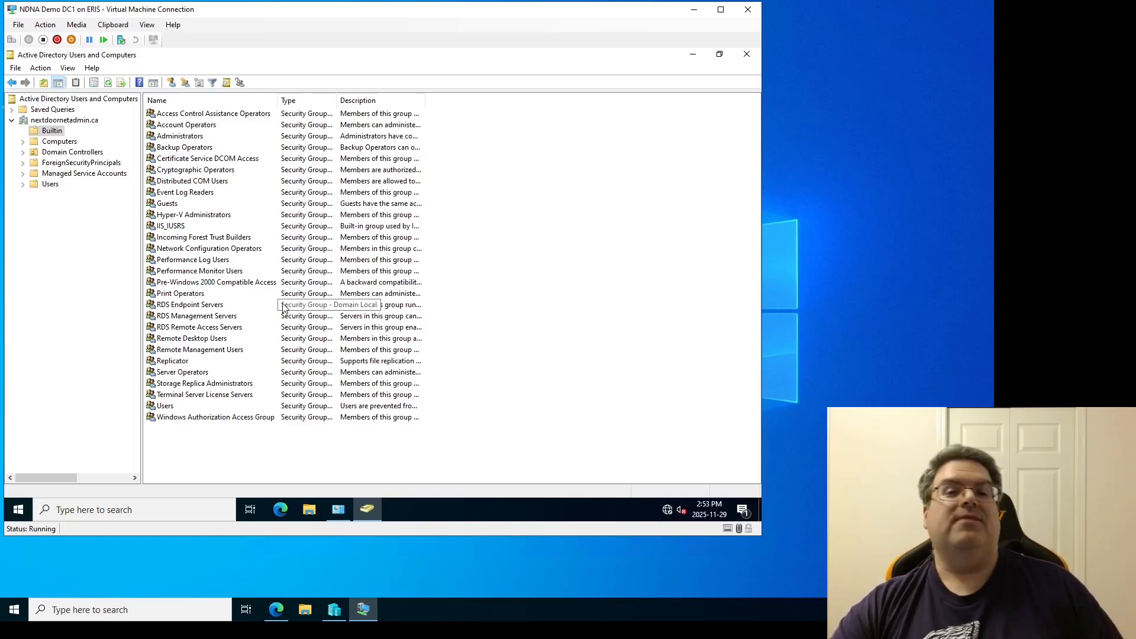
View the Users container with full object names and locate the Domain Admins group
click(49, 184)
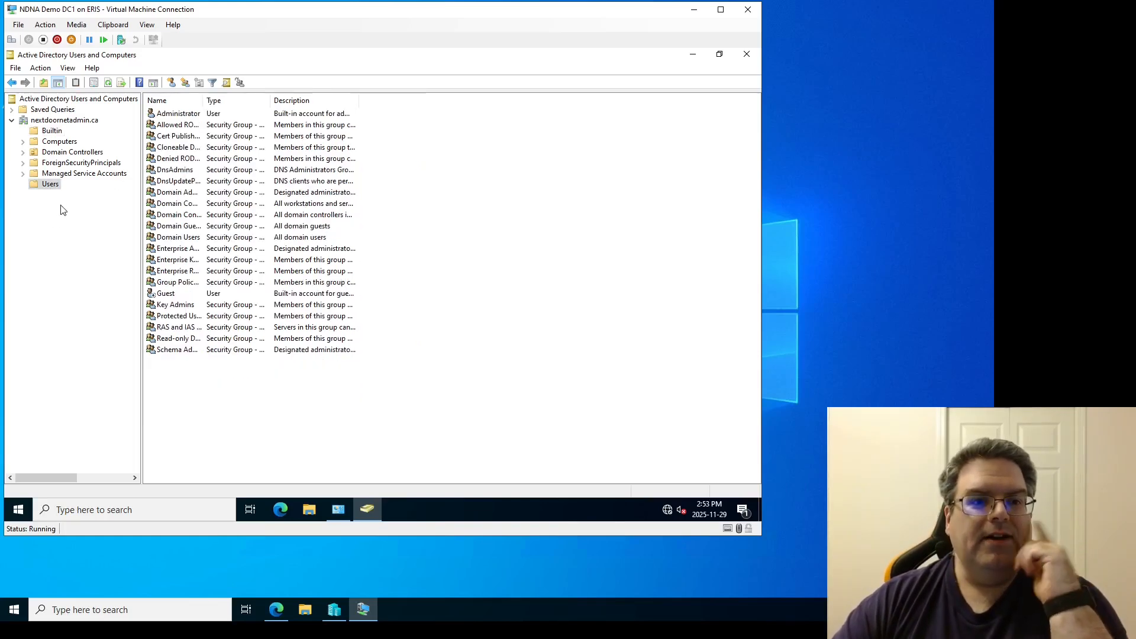
double_click(203, 98)
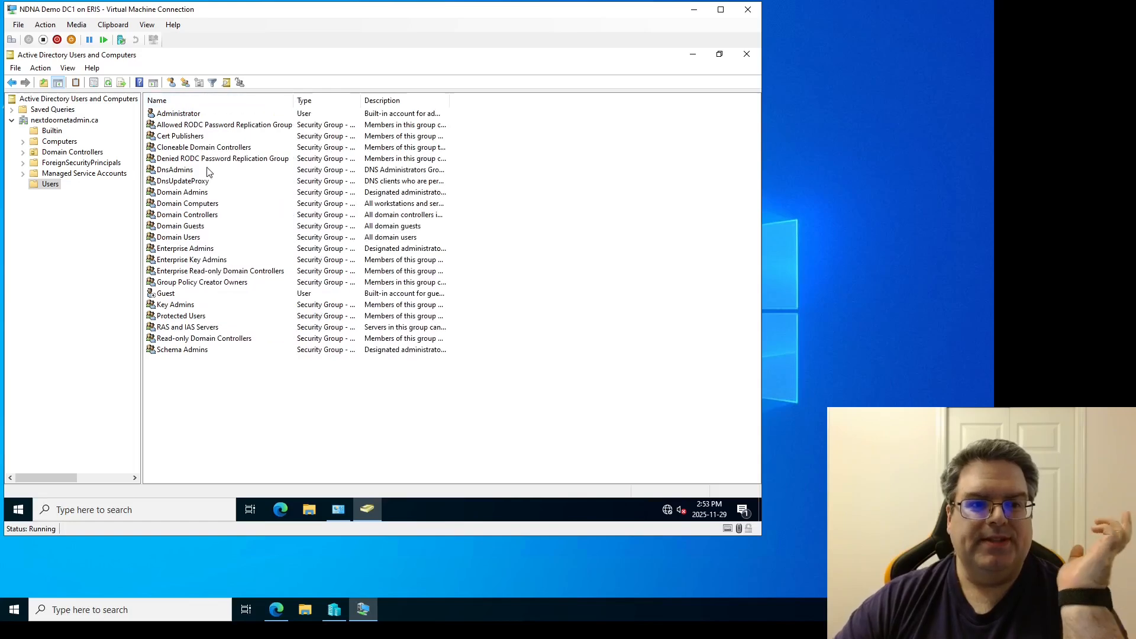
click(195, 195)
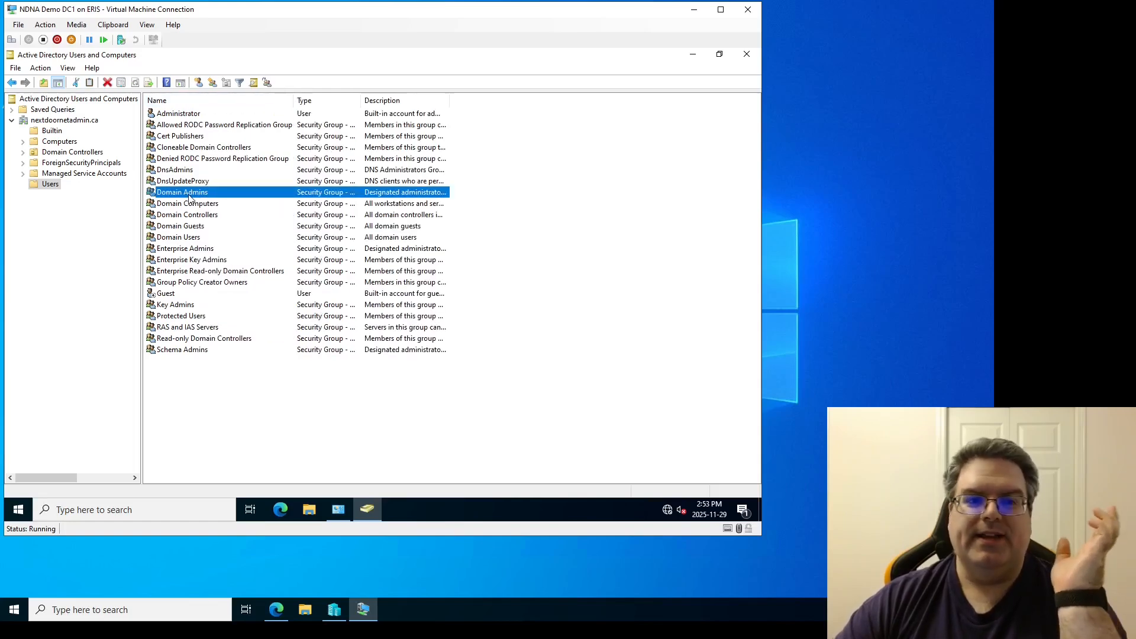
click(516, 212)
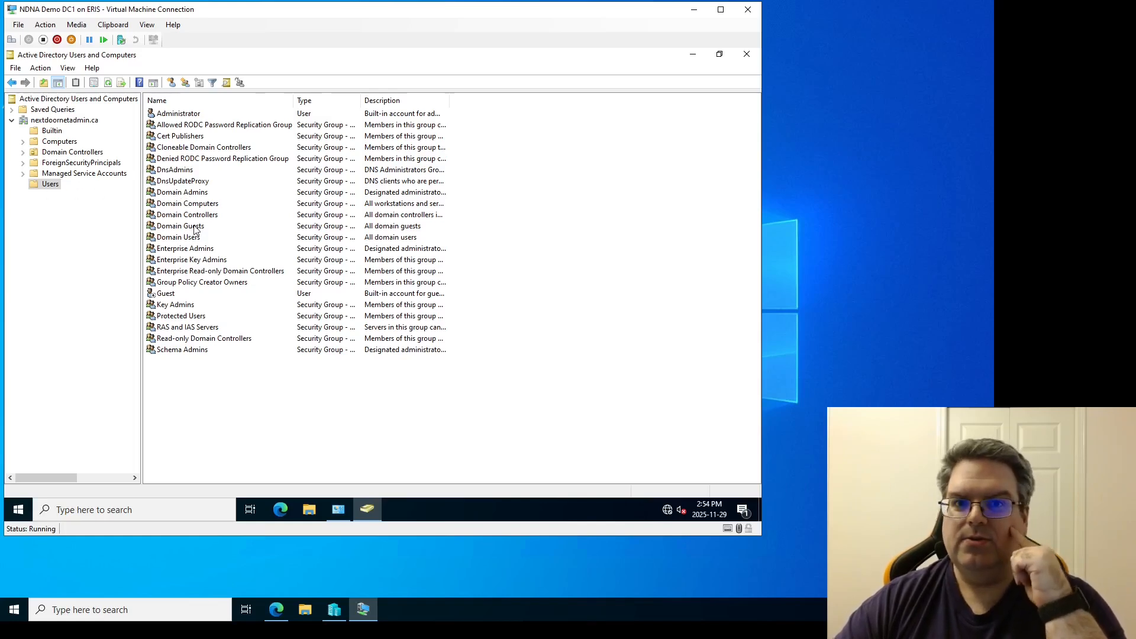
Widen the Description column in the Builtin container and review the Administrators group's members without changing them
click(52, 130)
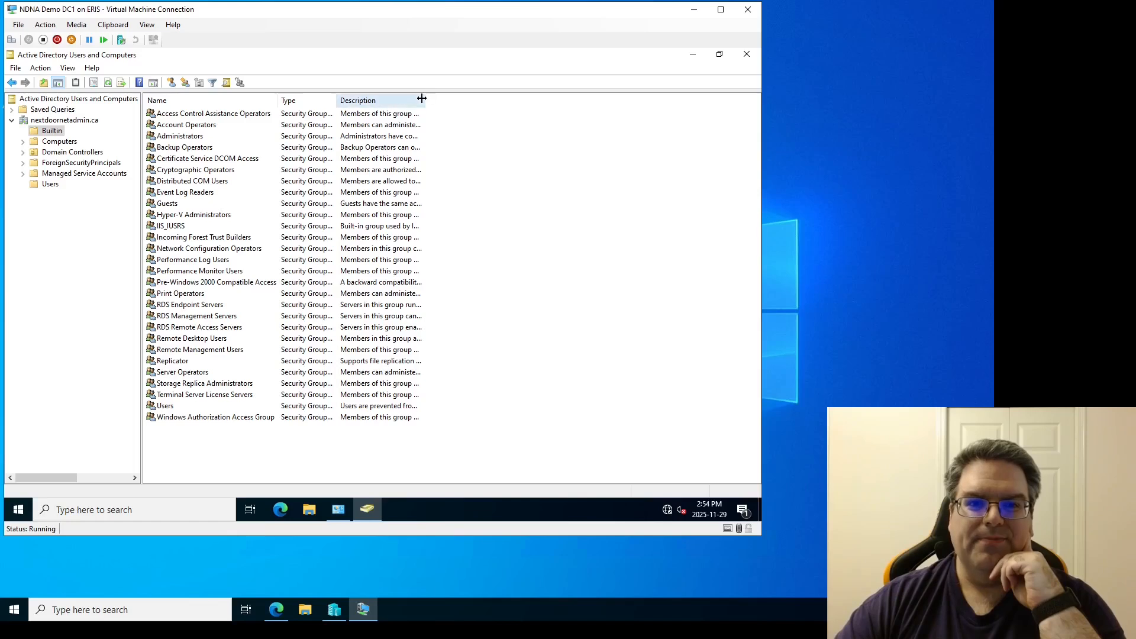
drag(422, 98, 587, 101)
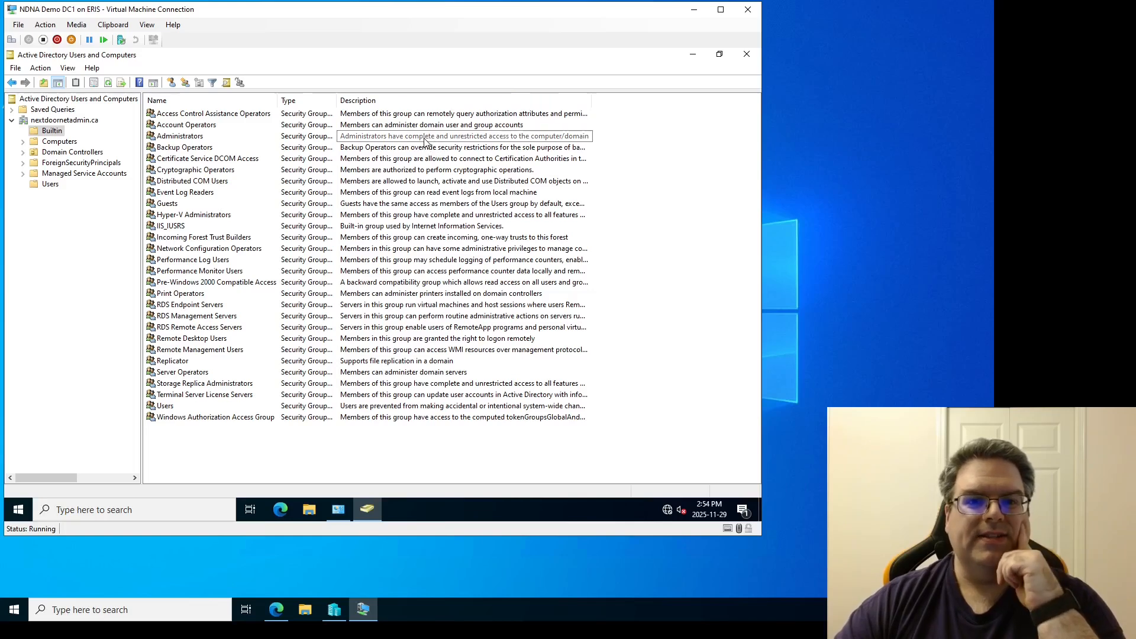
double_click(184, 140)
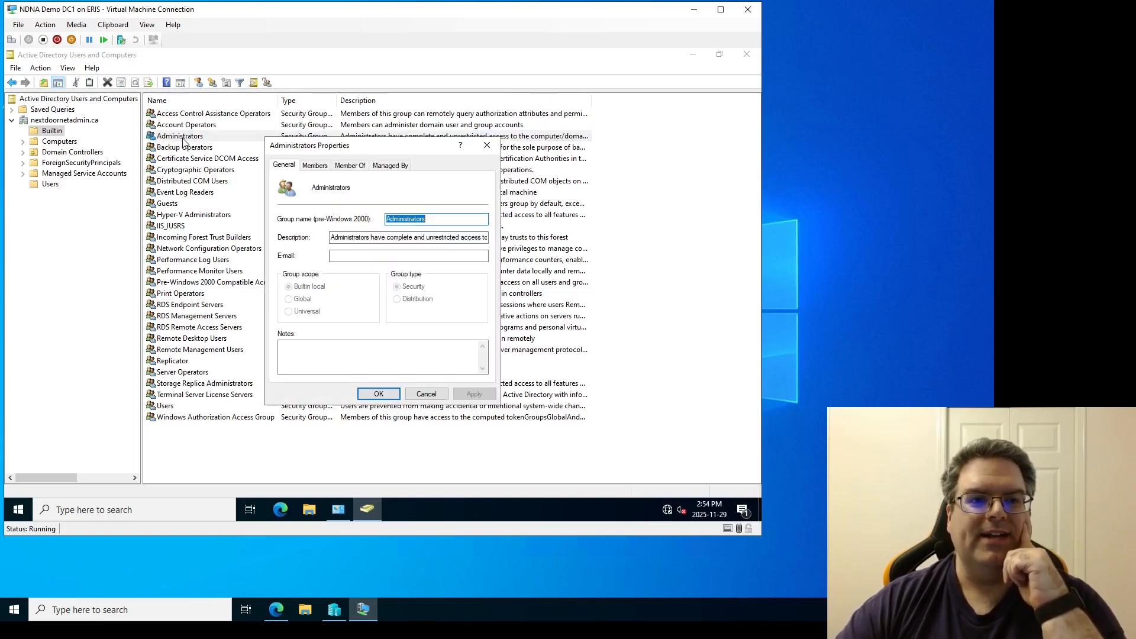
click(335, 166)
click(323, 166)
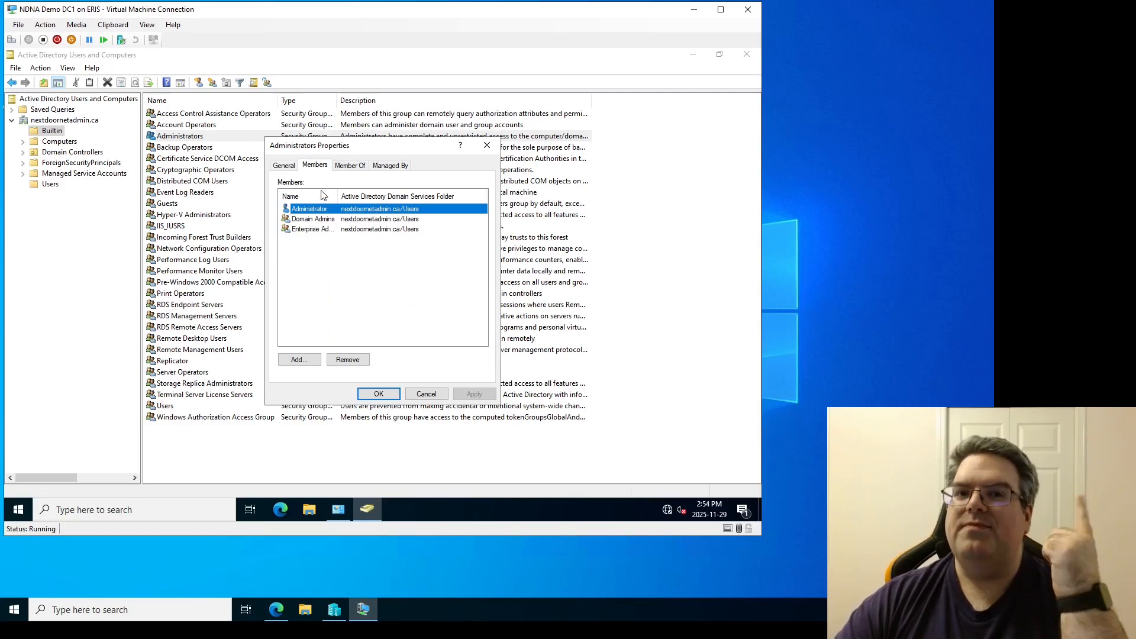
click(426, 394)
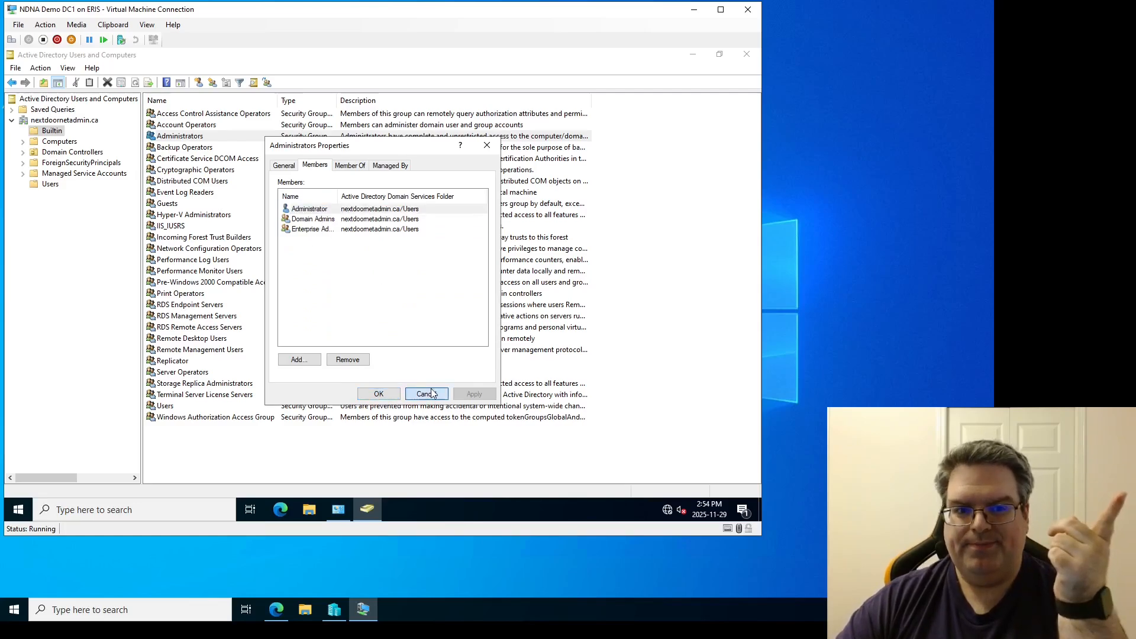
Review the members of the Domain Admins group in the Users container and close its properties without changes
click(50, 184)
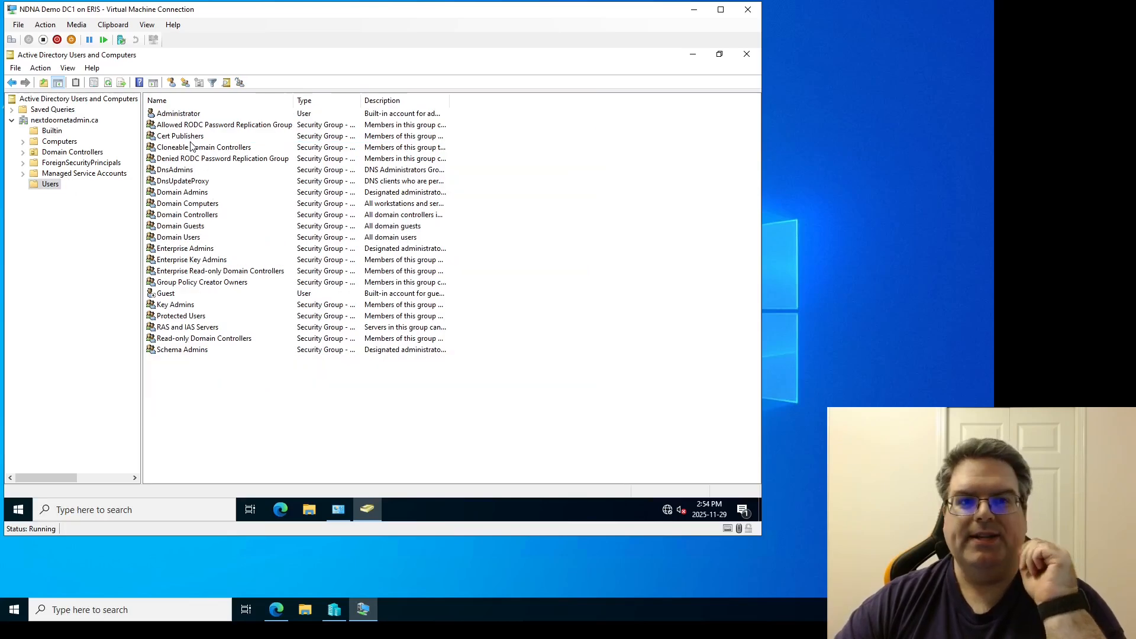
double_click(190, 195)
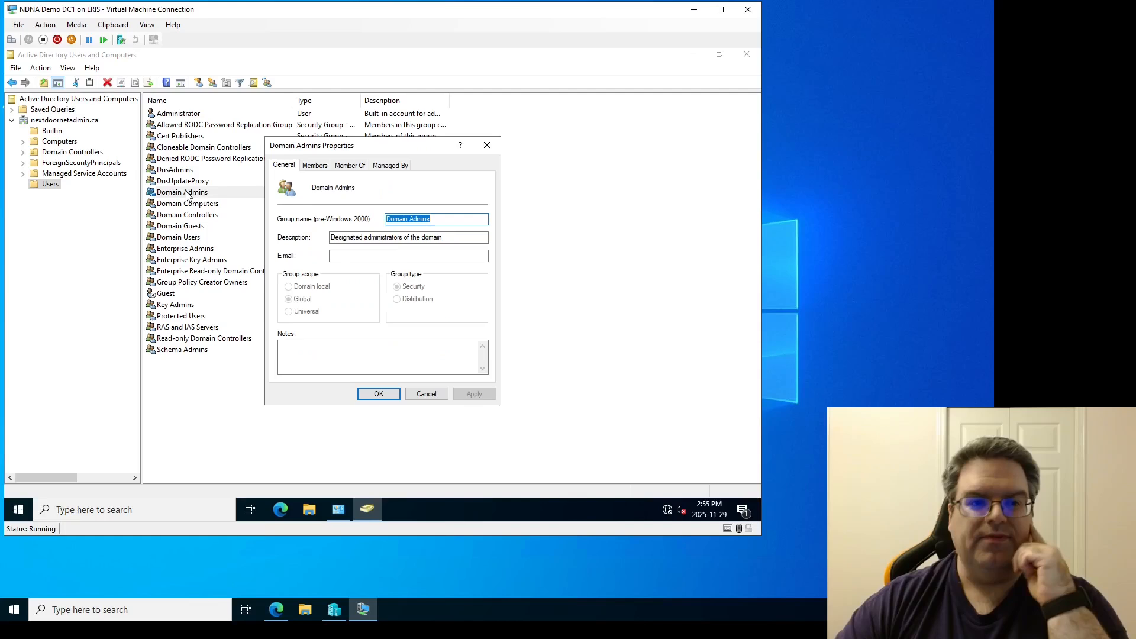
click(325, 168)
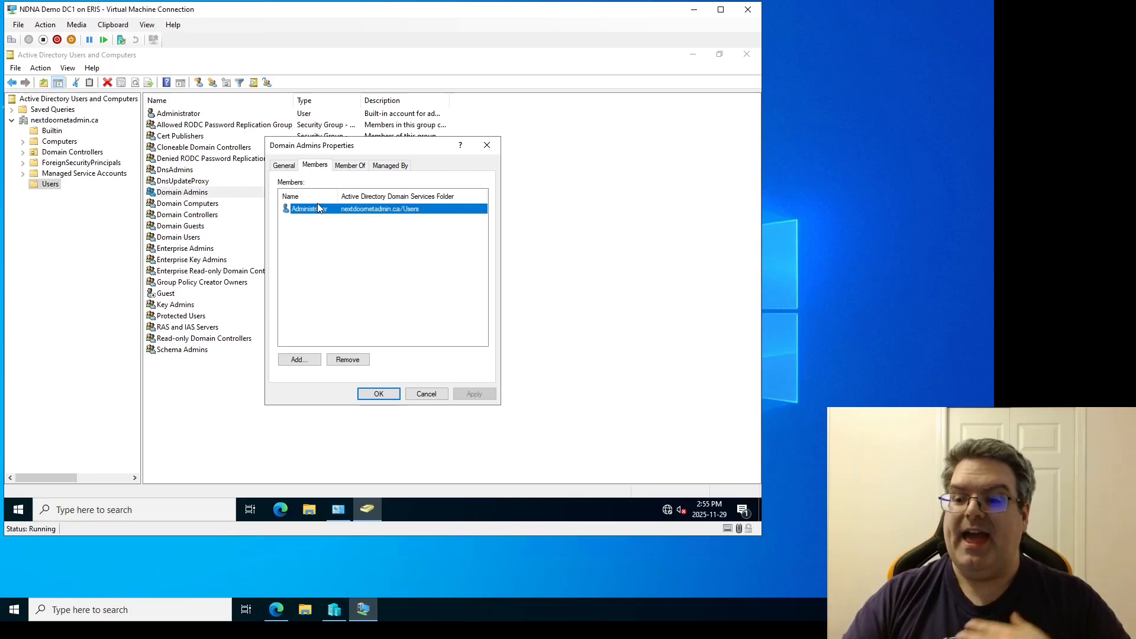
click(417, 395)
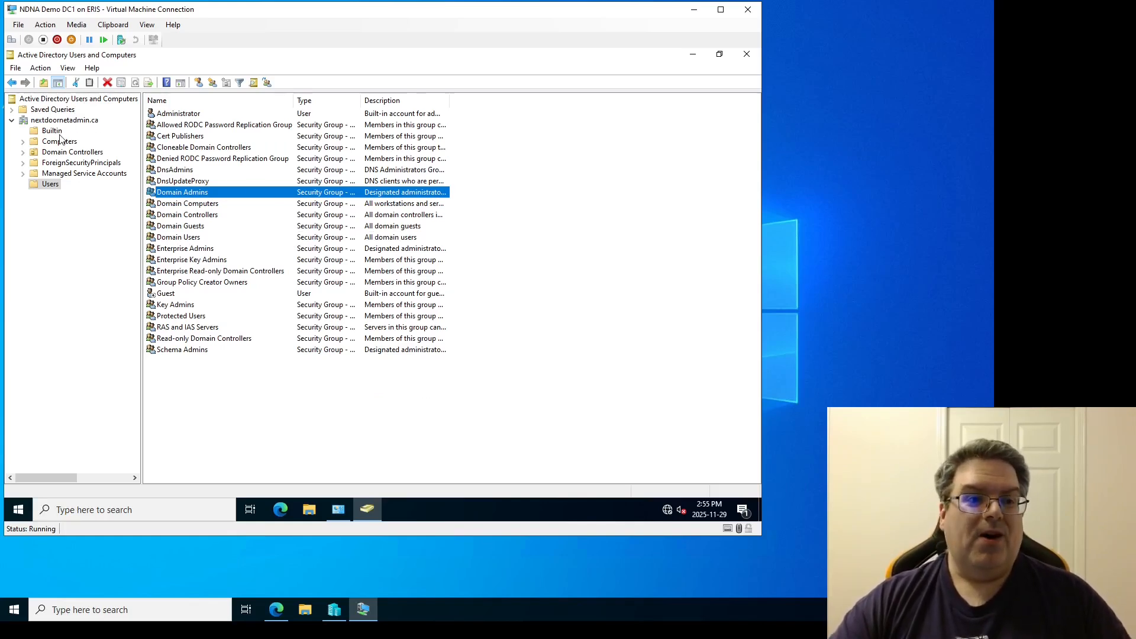
Go back to the Builtin container and display the Administrators group's member list again
click(57, 132)
click(186, 136)
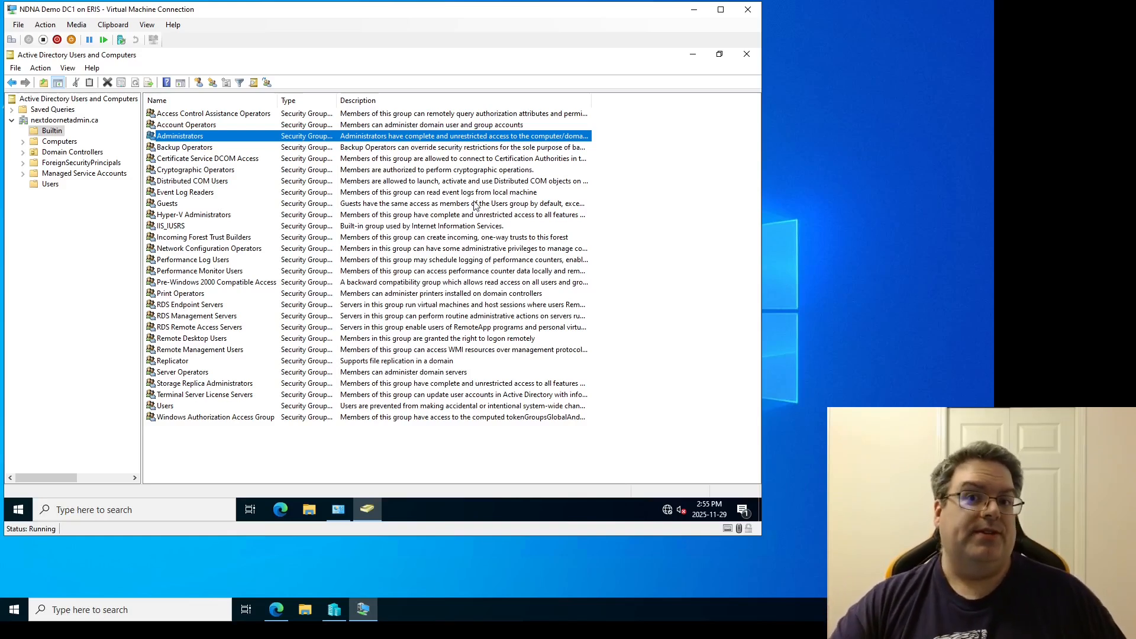
double_click(199, 136)
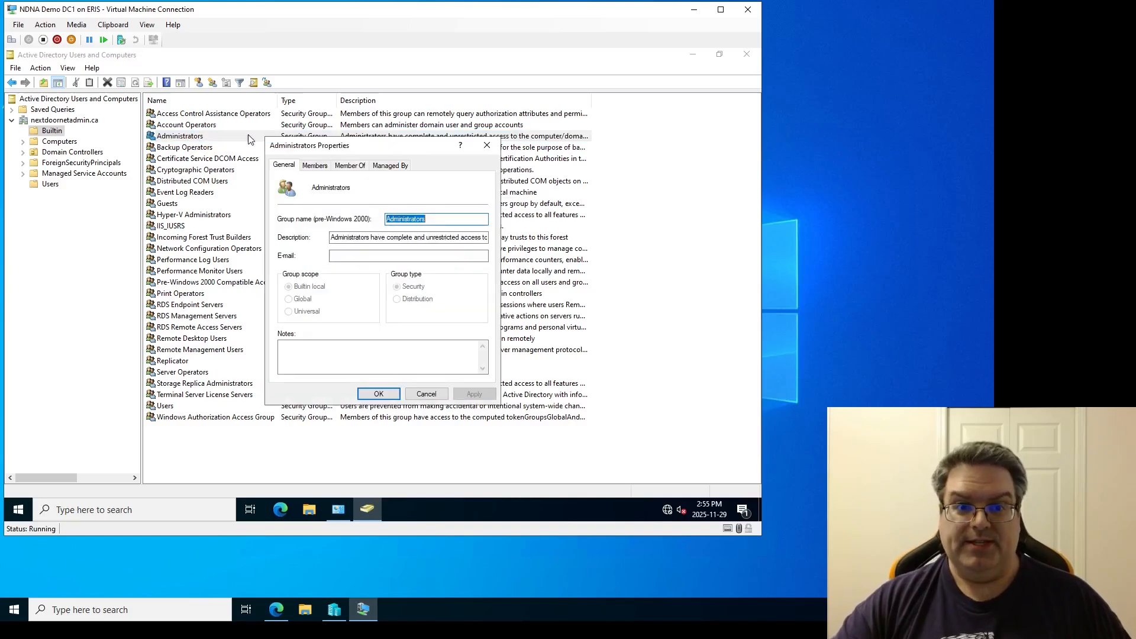
click(314, 165)
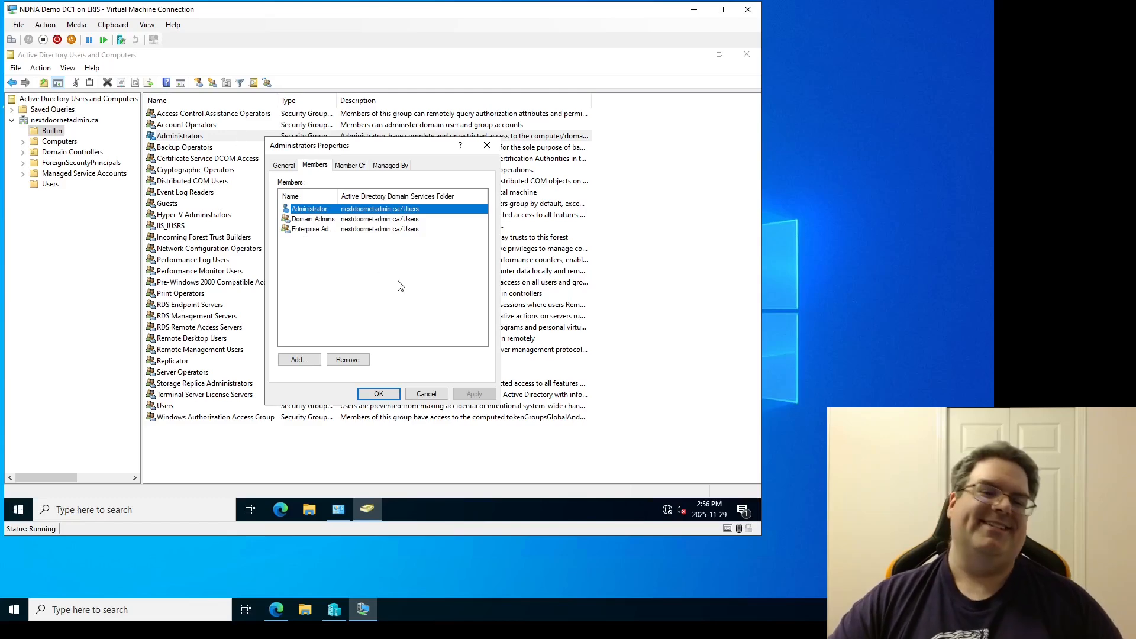
Close the Administrators group's properties without changes and narrow the Name column of the Builtin container's list
click(426, 394)
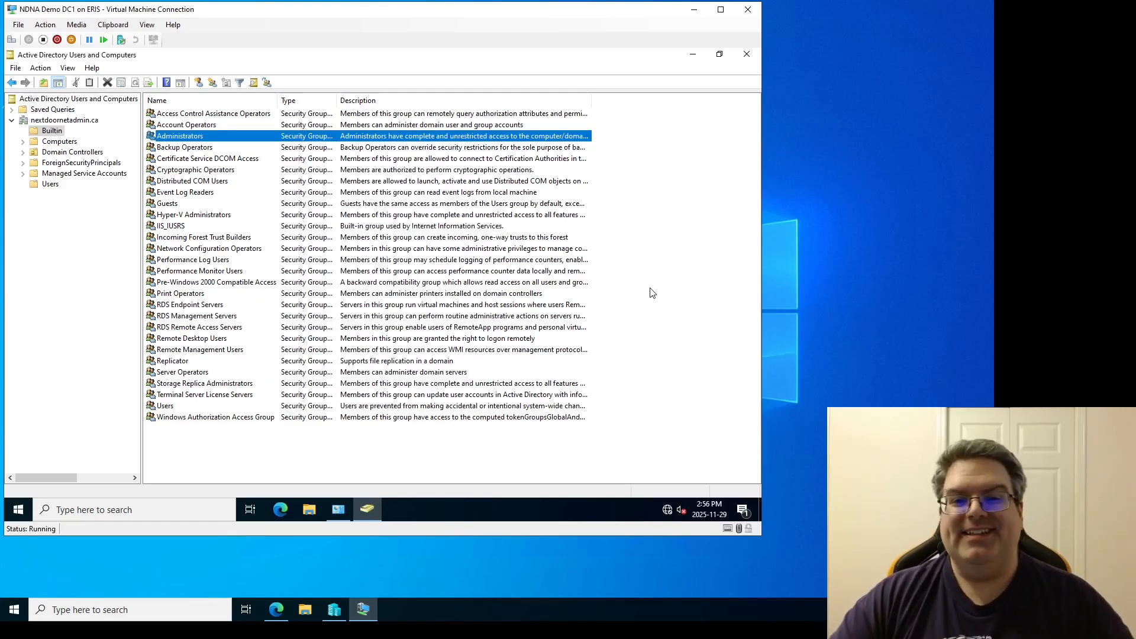
click(650, 225)
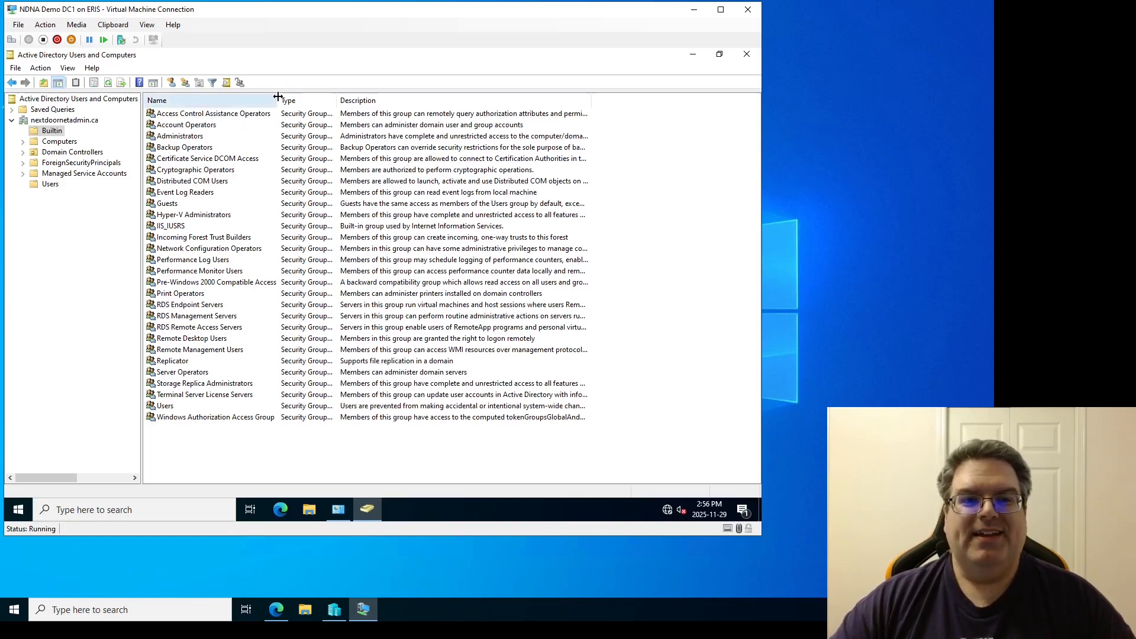
drag(278, 101, 261, 106)
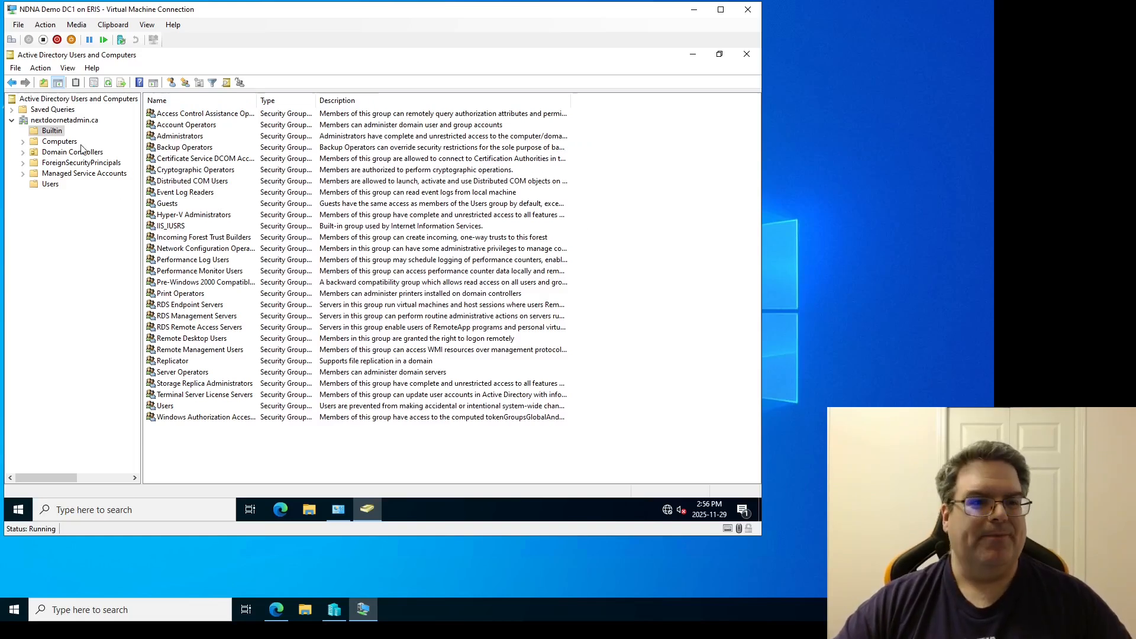
Show the contents of the nextdoornetadmin.ca domain root and compare the object types of Domain Controllers and the default containers
click(53, 121)
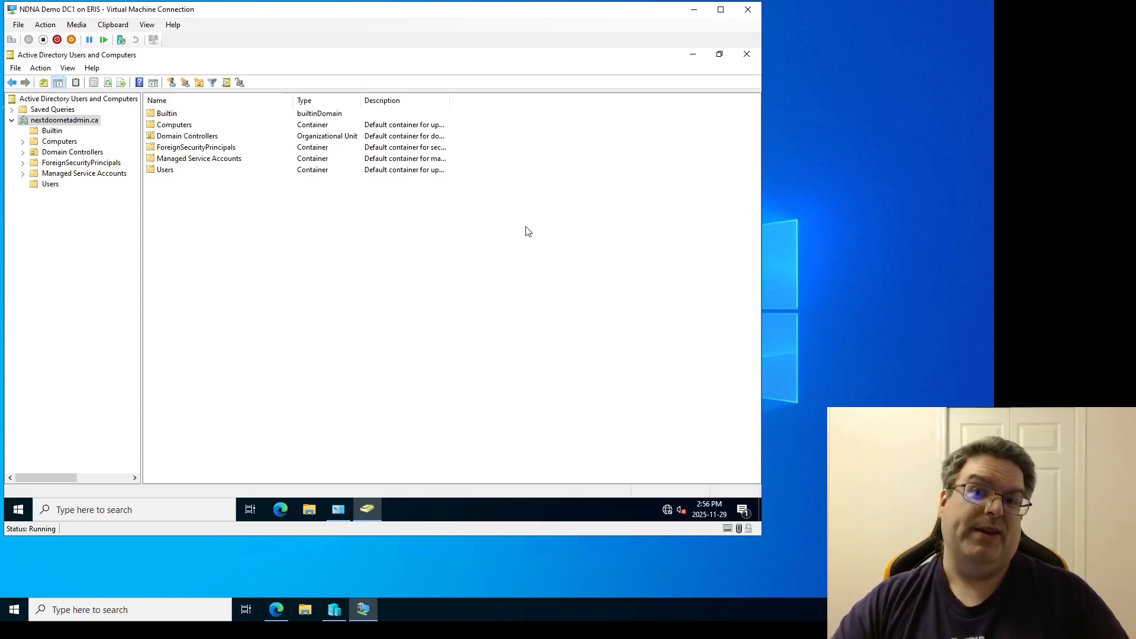
click(323, 137)
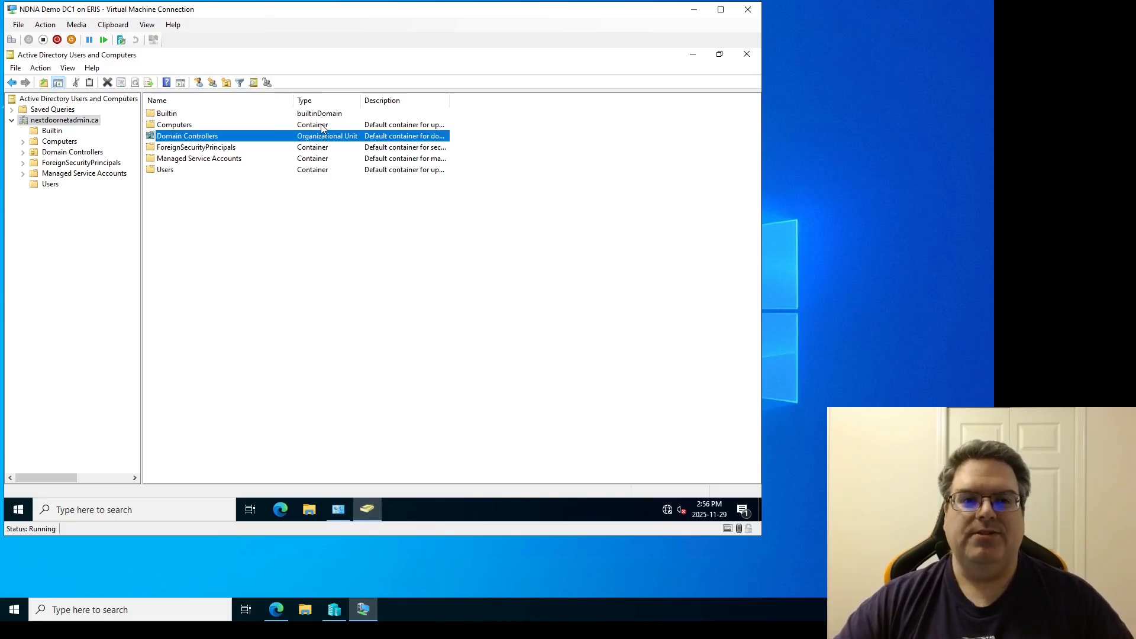
click(322, 125)
click(317, 148)
click(317, 159)
click(316, 170)
click(348, 294)
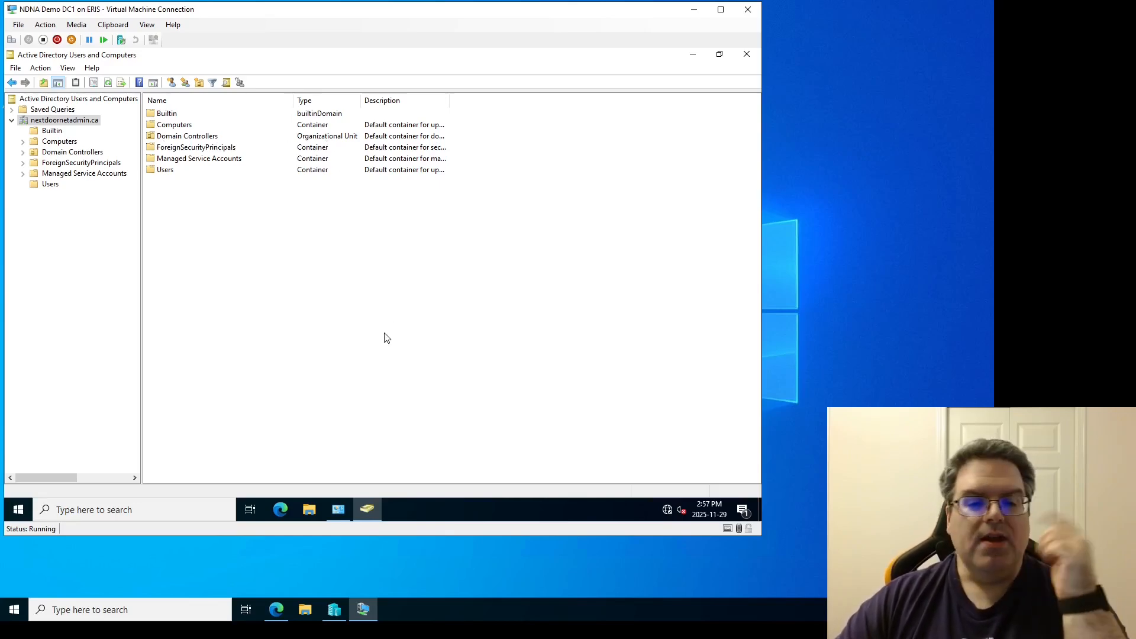
Bring up the Administrative Tools folder, locate Group Policy Management, and minimize the folder again
click(346, 510)
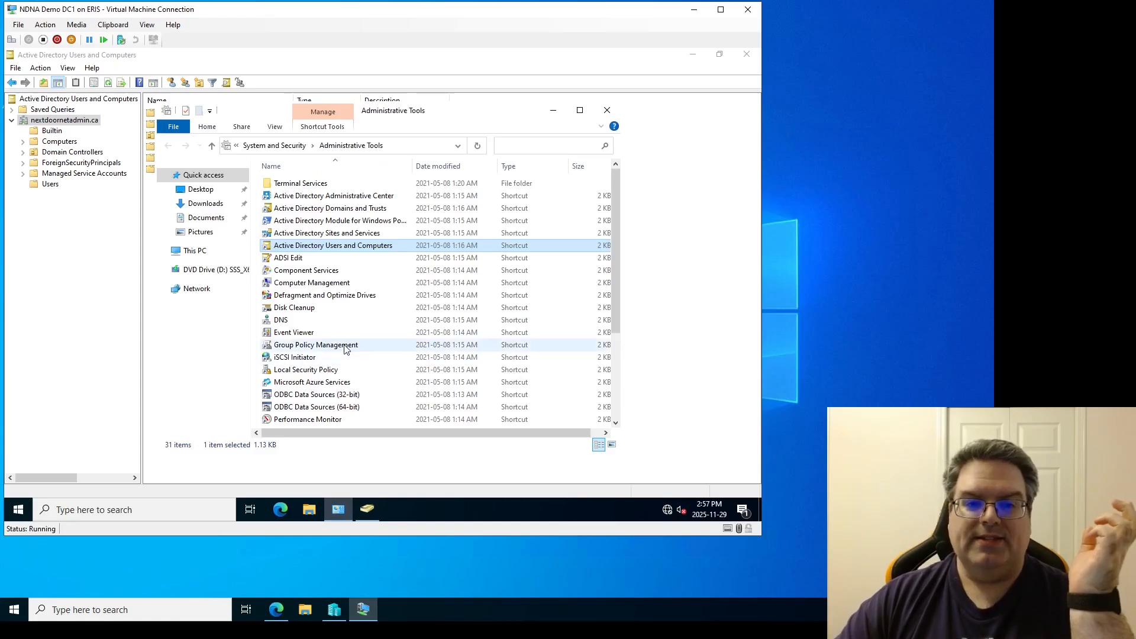
click(509, 345)
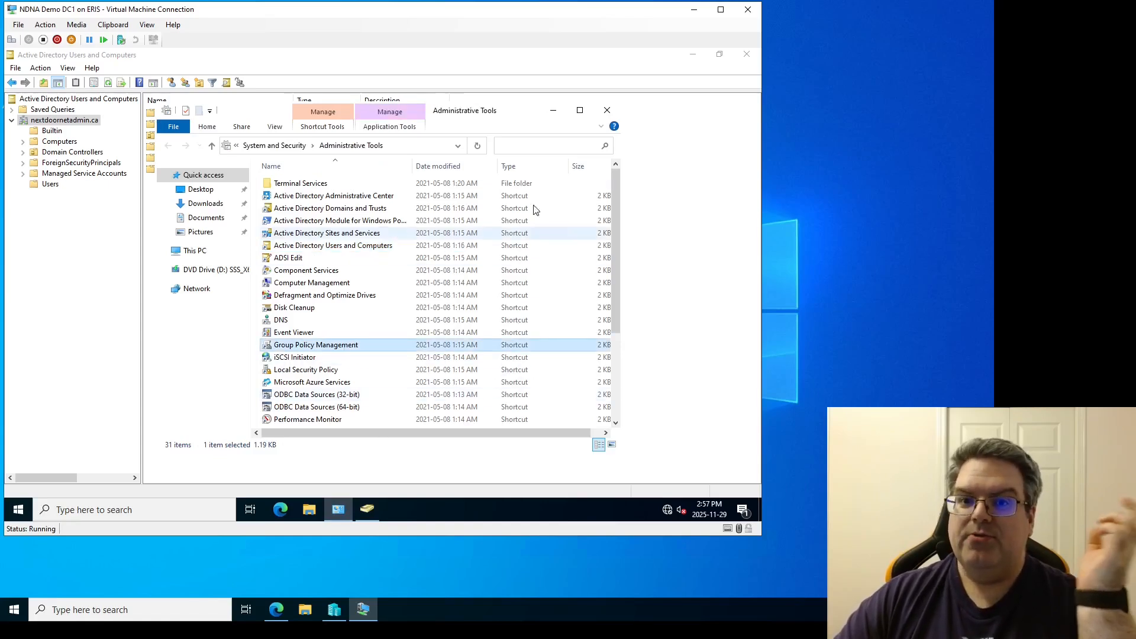
click(551, 112)
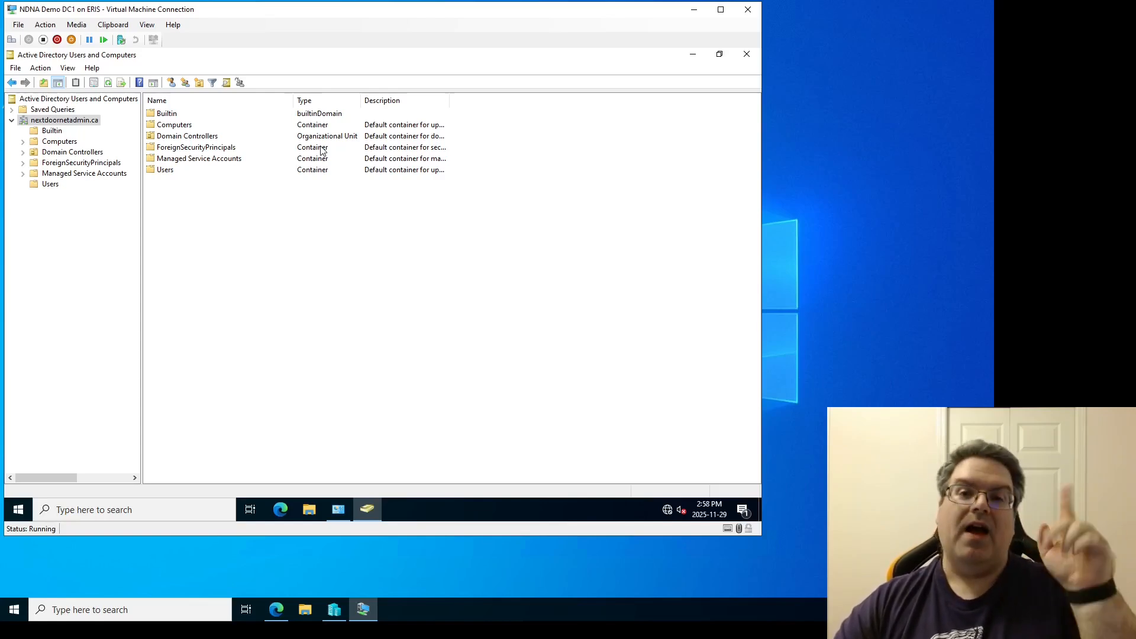
Review the General, Managed By and COM+ properties of the Domain Controllers OU and close them without changes
right_click(55, 155)
click(118, 235)
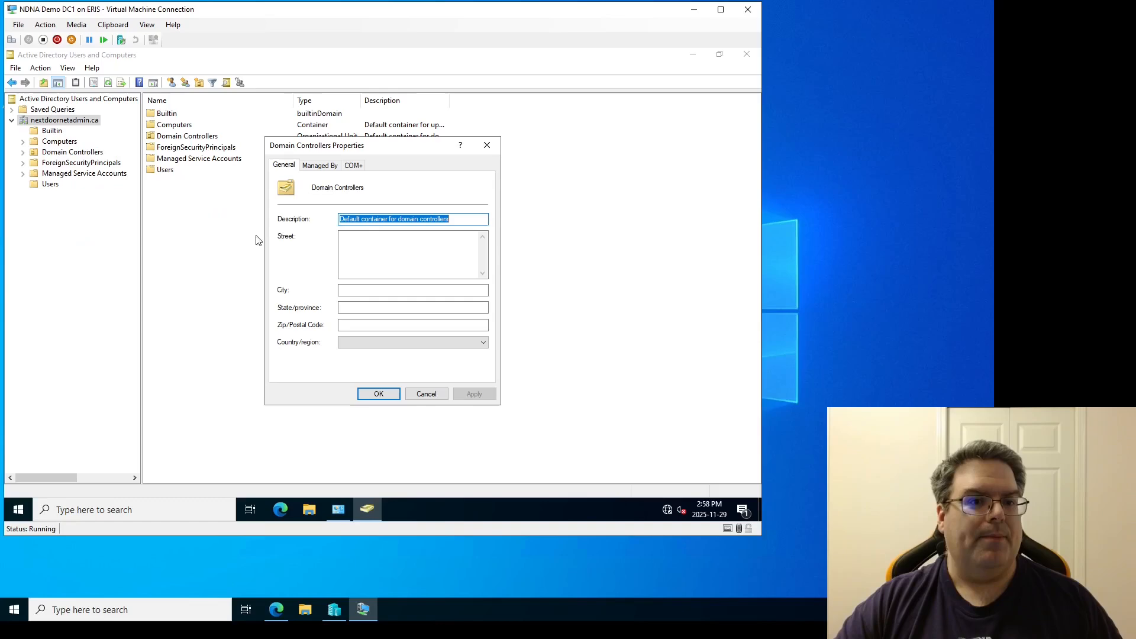
click(358, 166)
click(319, 165)
click(284, 165)
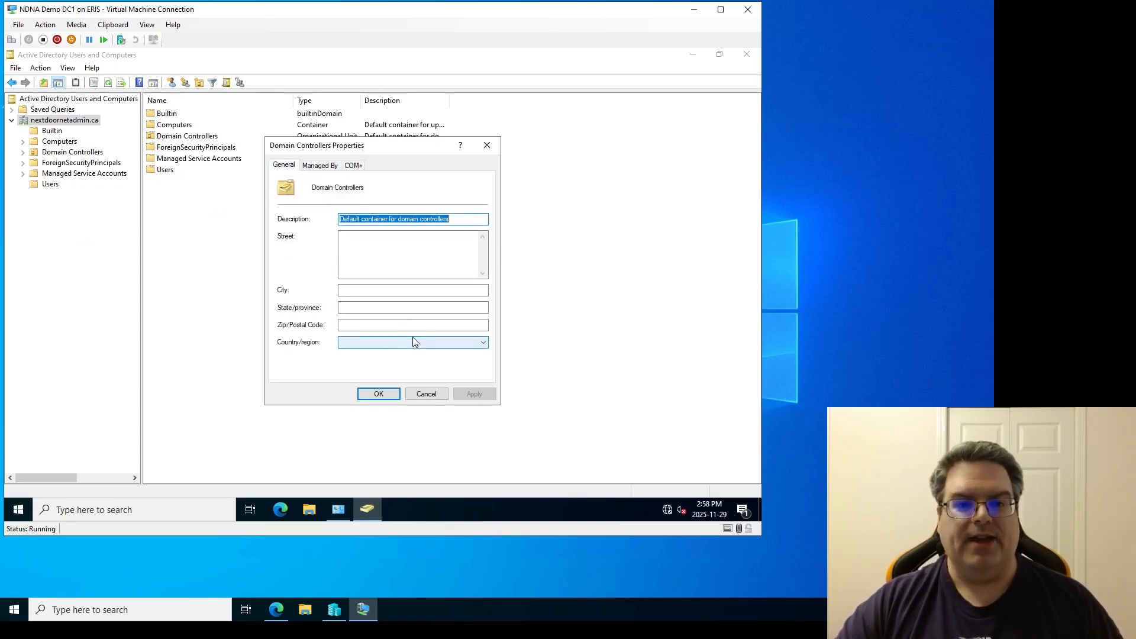
click(426, 394)
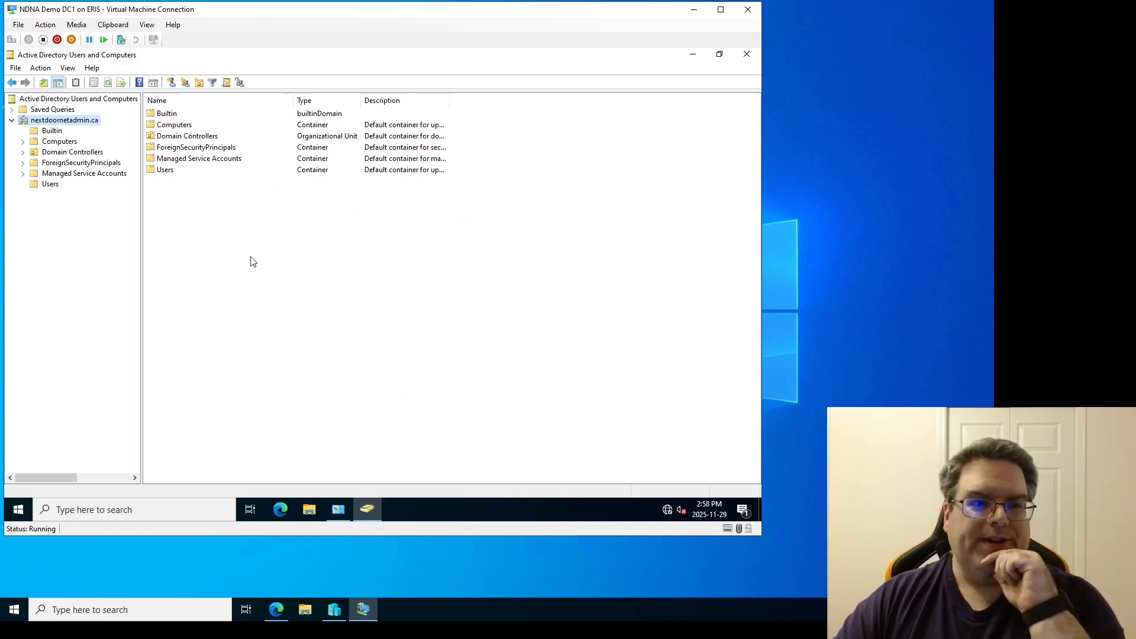
Turn on Advanced Features for the console and reopen the Domain Controllers OU's properties
click(68, 69)
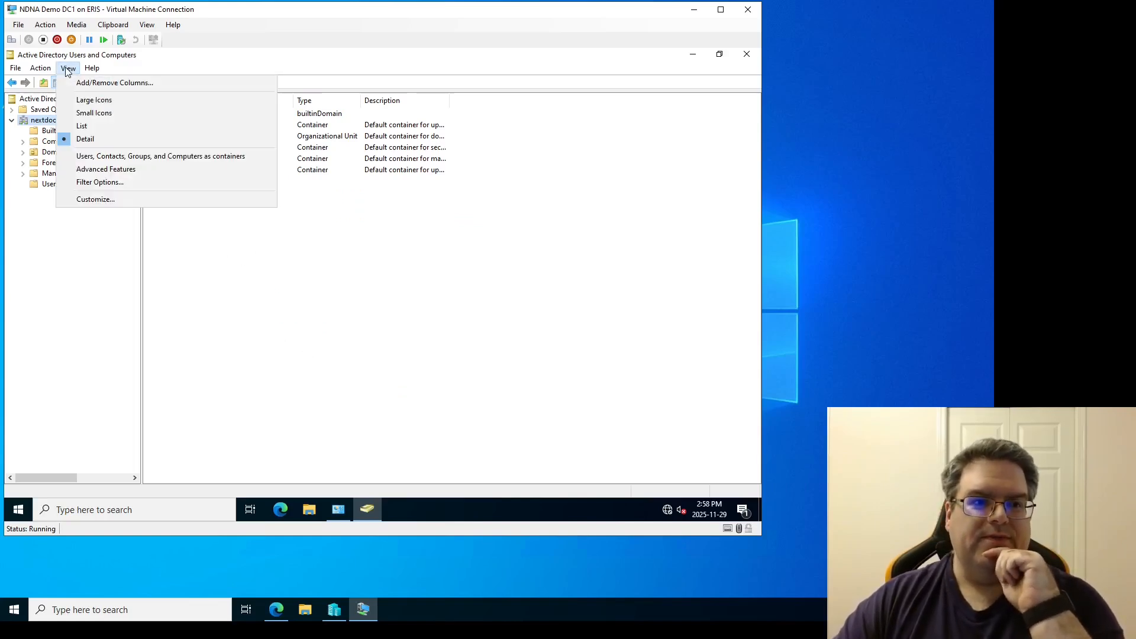
click(129, 170)
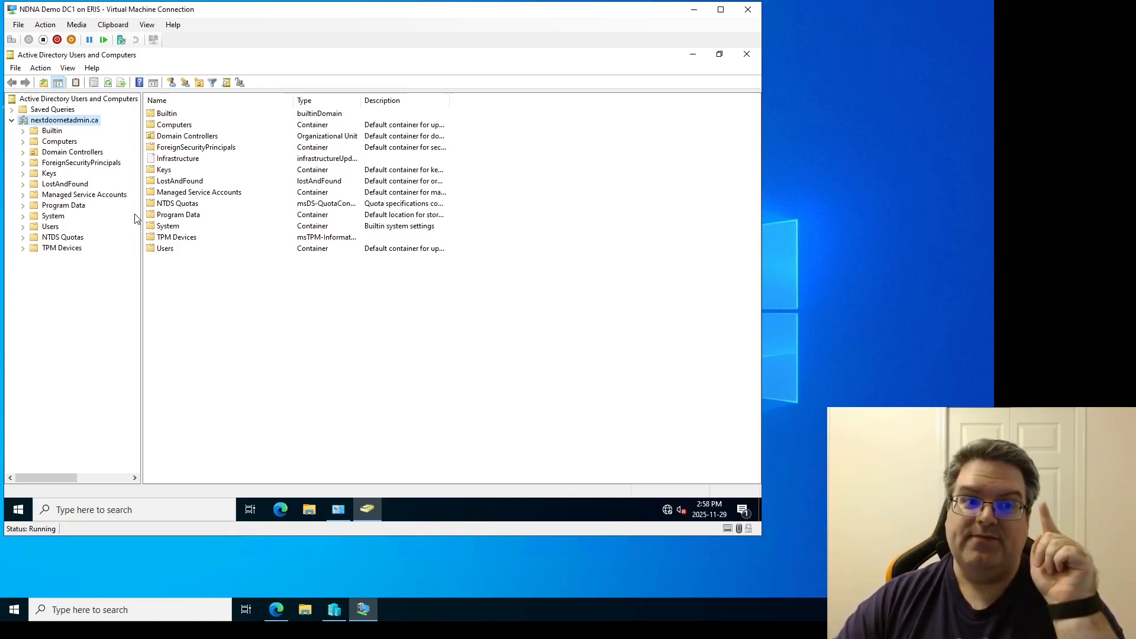
right_click(72, 152)
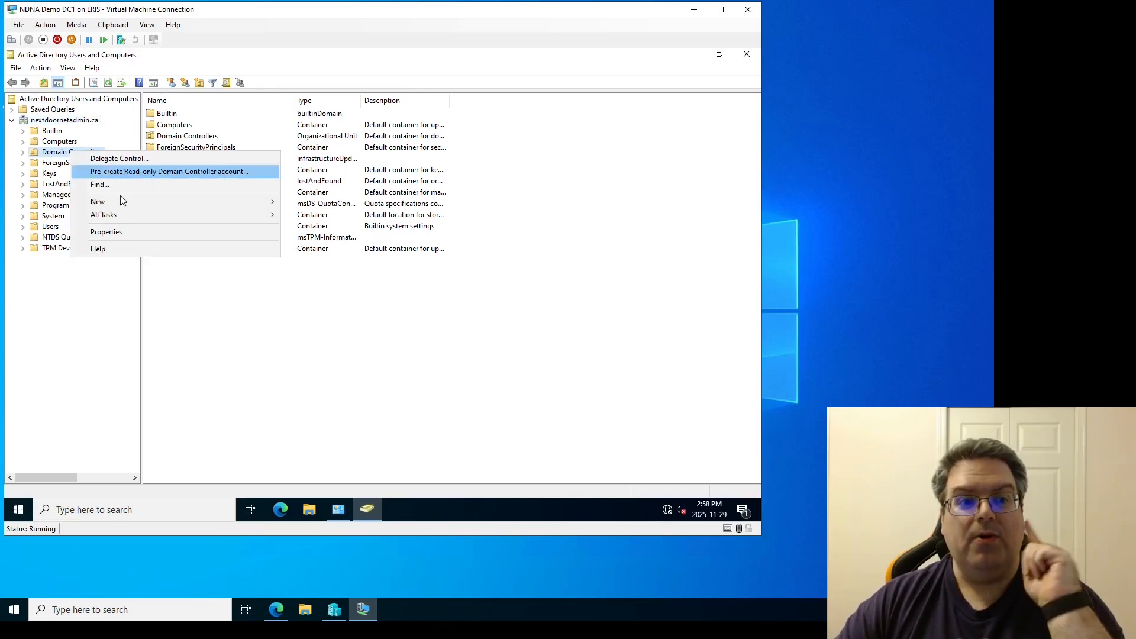
click(109, 232)
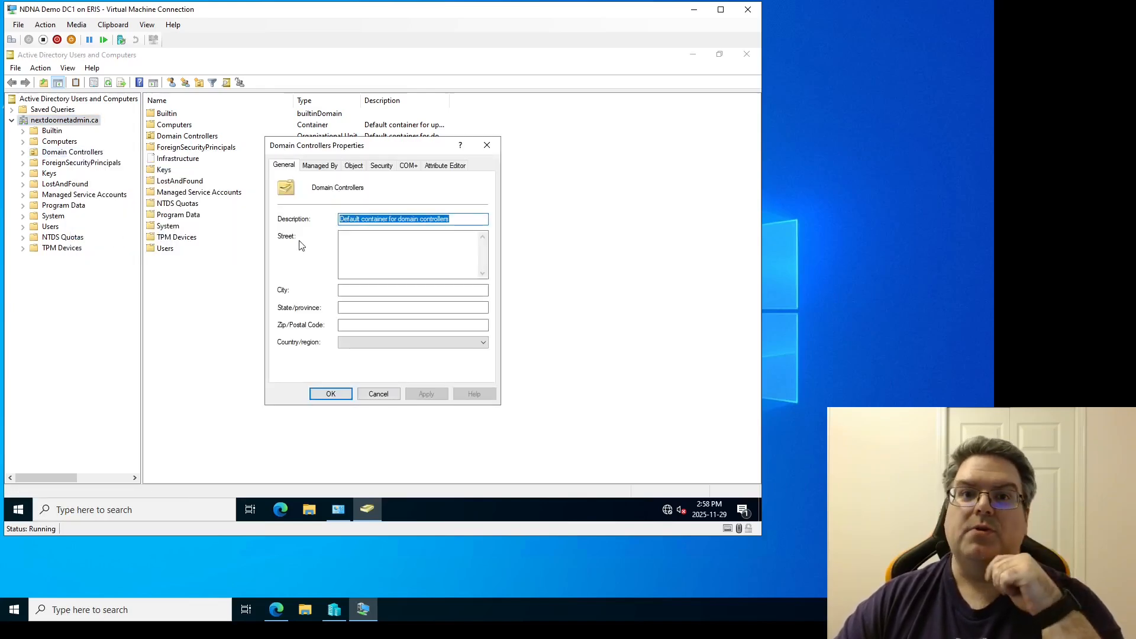
Review the Domain Controllers OU's Managed By, COM+, Object and Security properties, including its canonical name
click(319, 167)
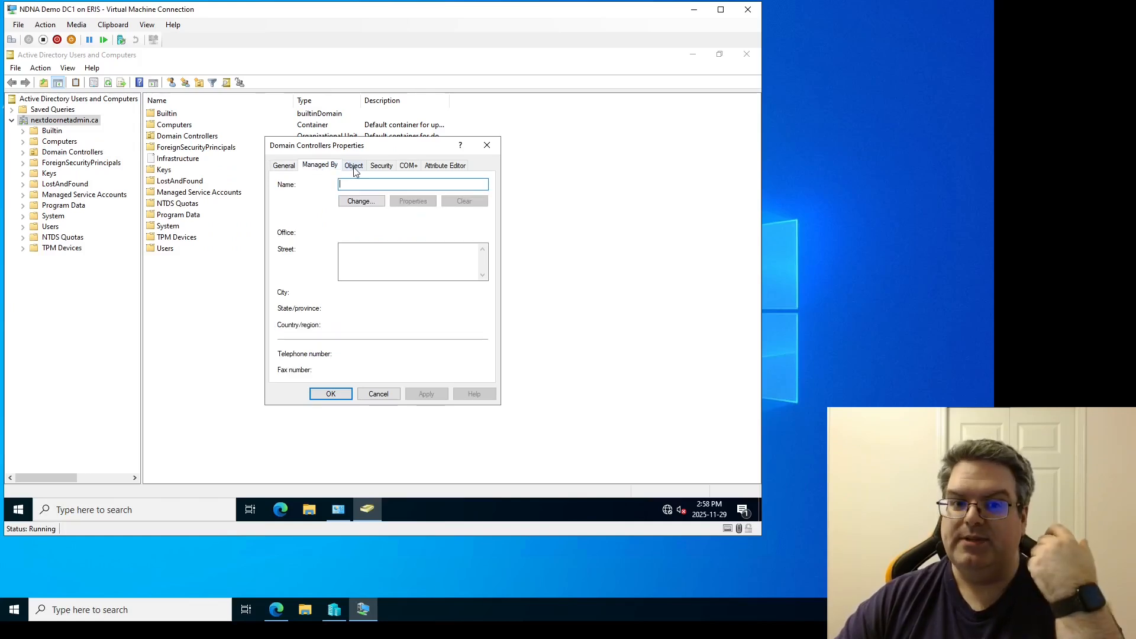
click(409, 169)
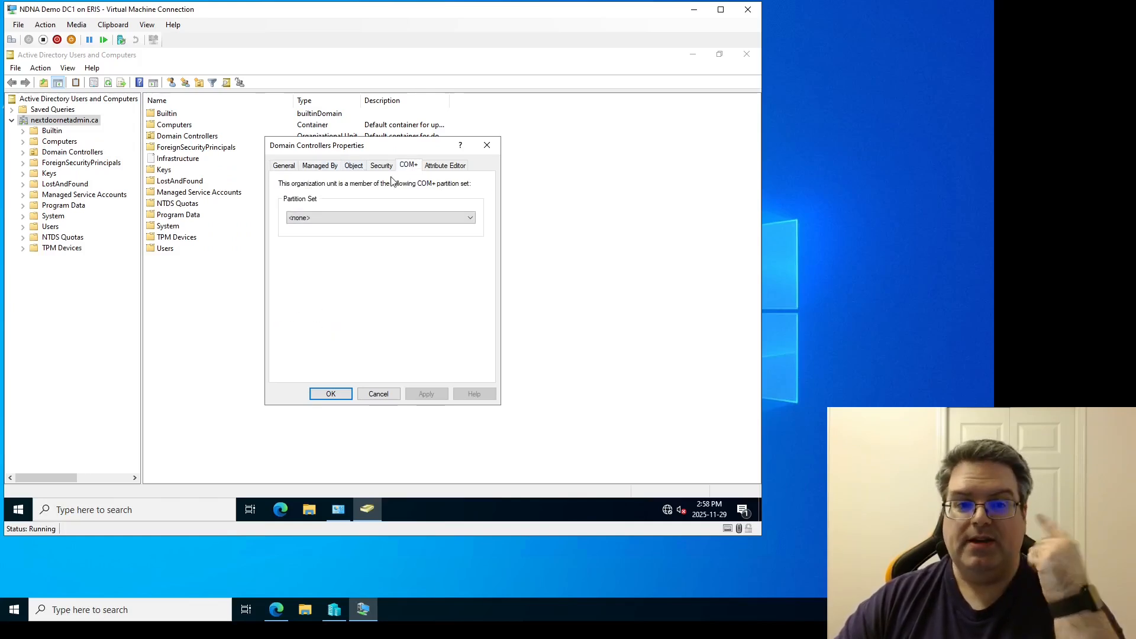
click(353, 167)
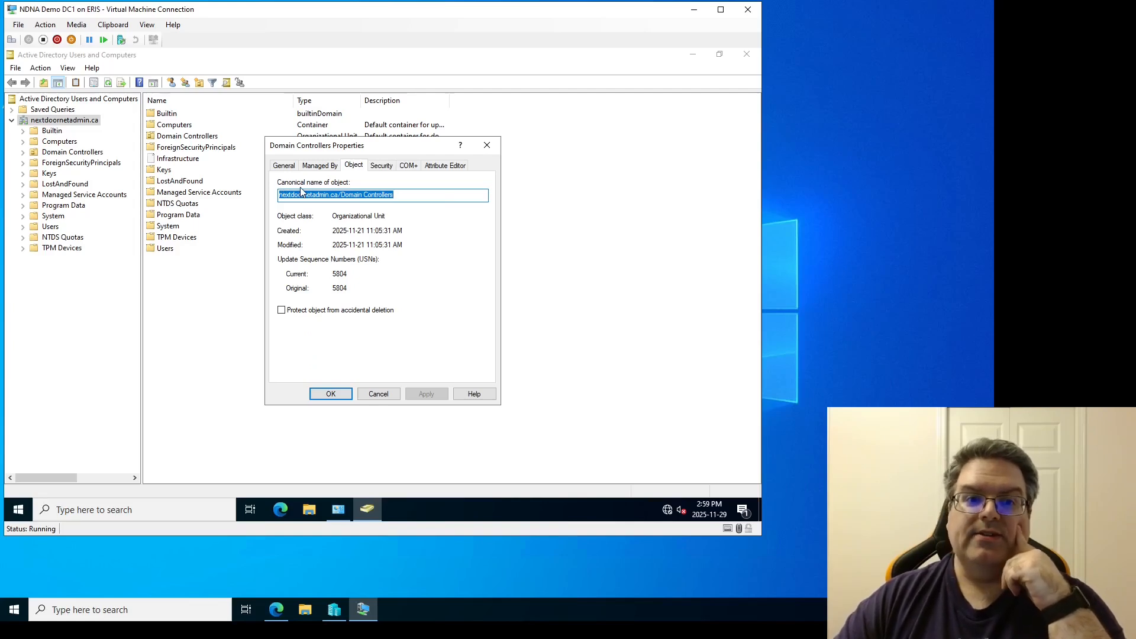
click(417, 196)
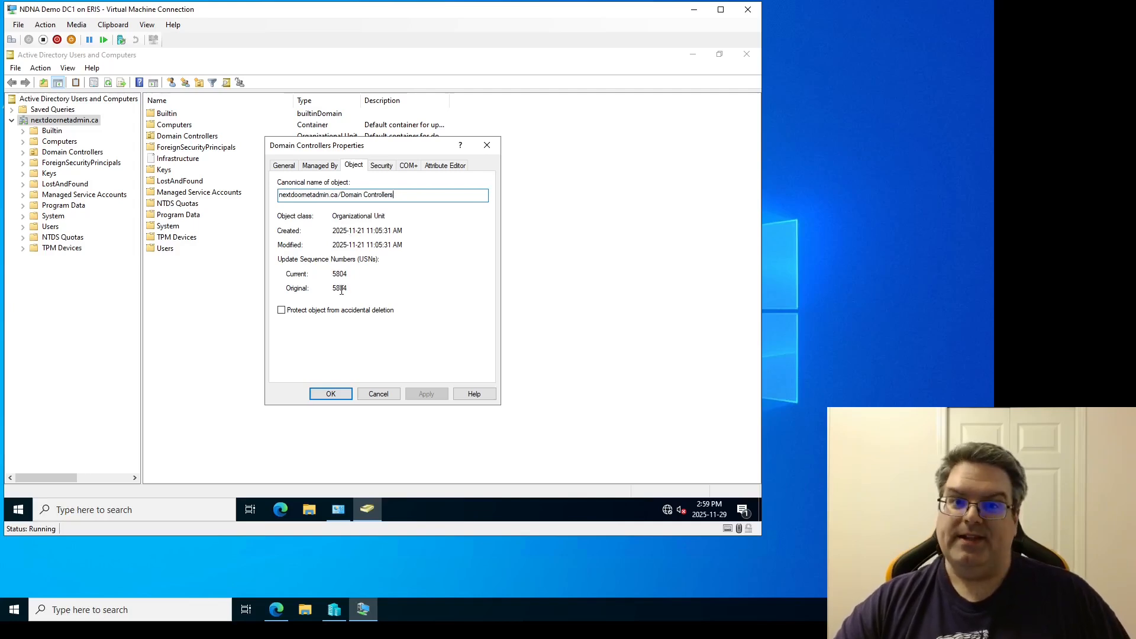
click(377, 166)
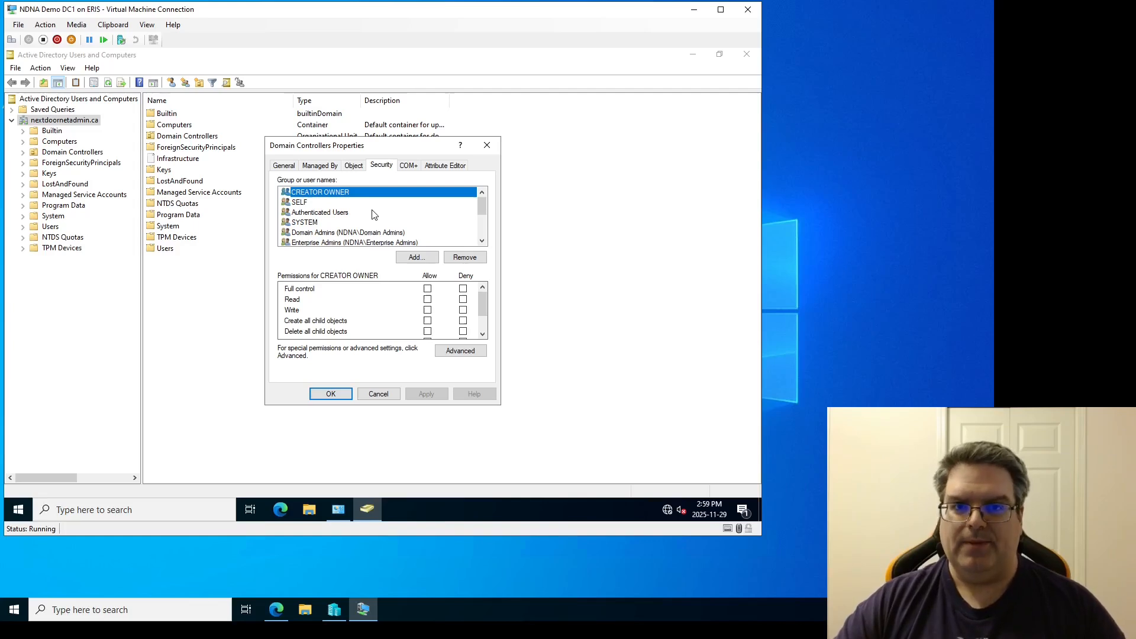
View the full value of the distinguishedName attribute of the Domain Controllers OU and close it without changes
click(447, 165)
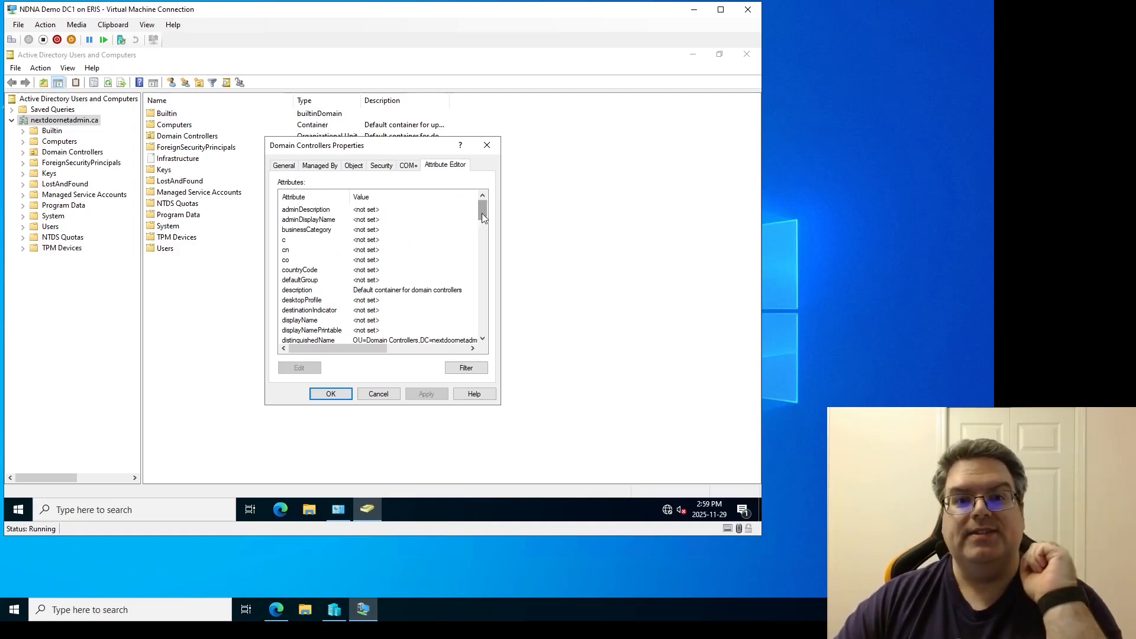
scroll(482, 218, down, 2)
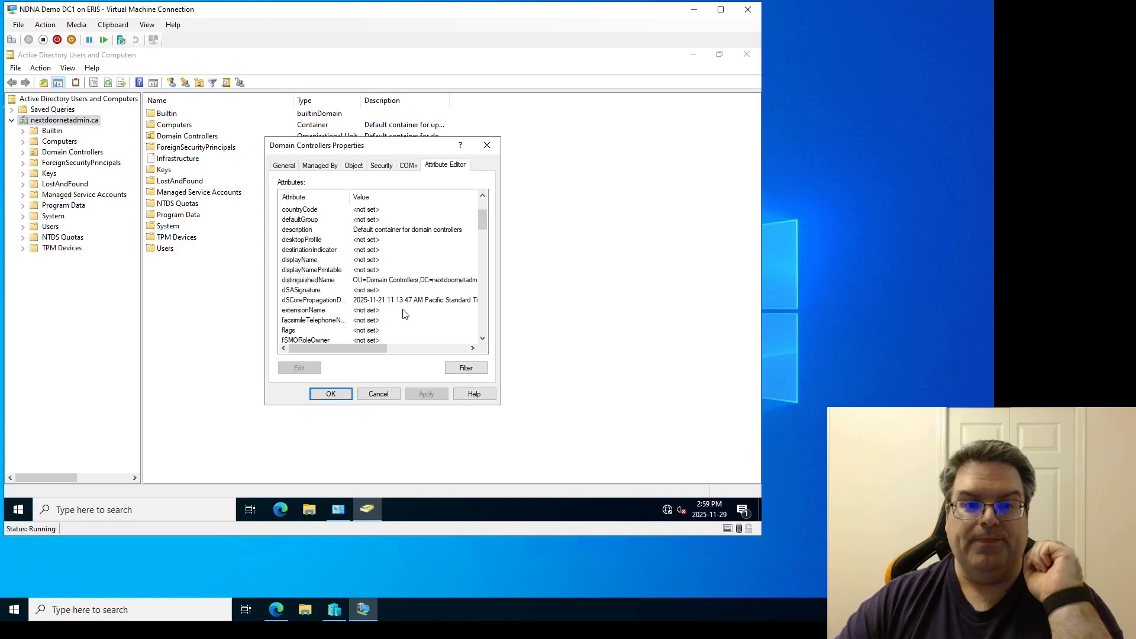
click(321, 285)
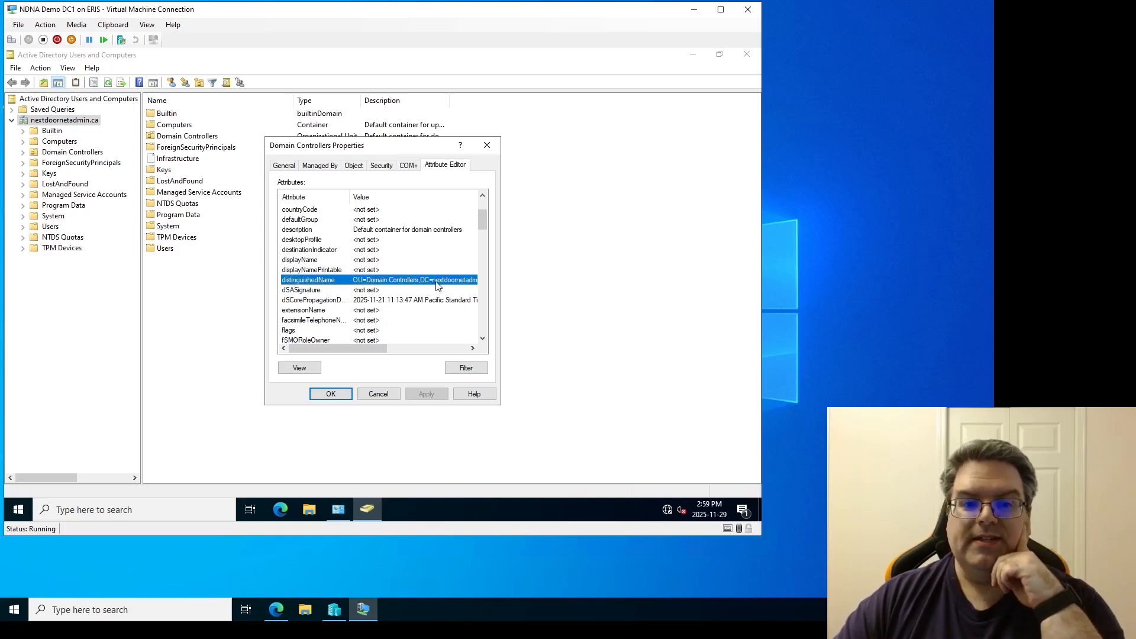
click(299, 368)
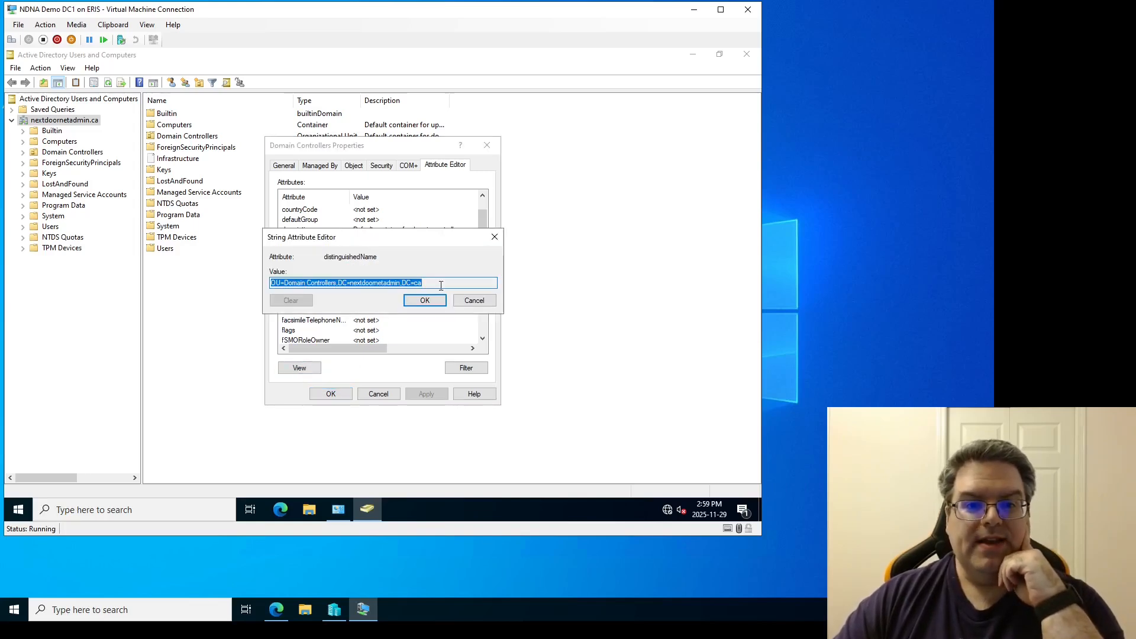
click(441, 286)
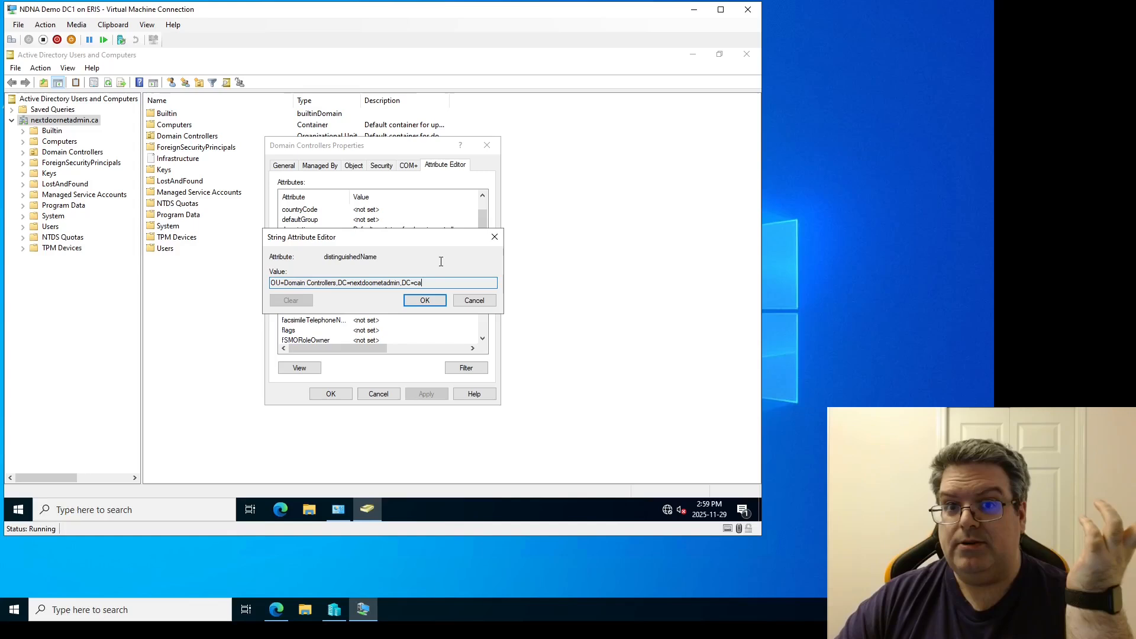
click(471, 302)
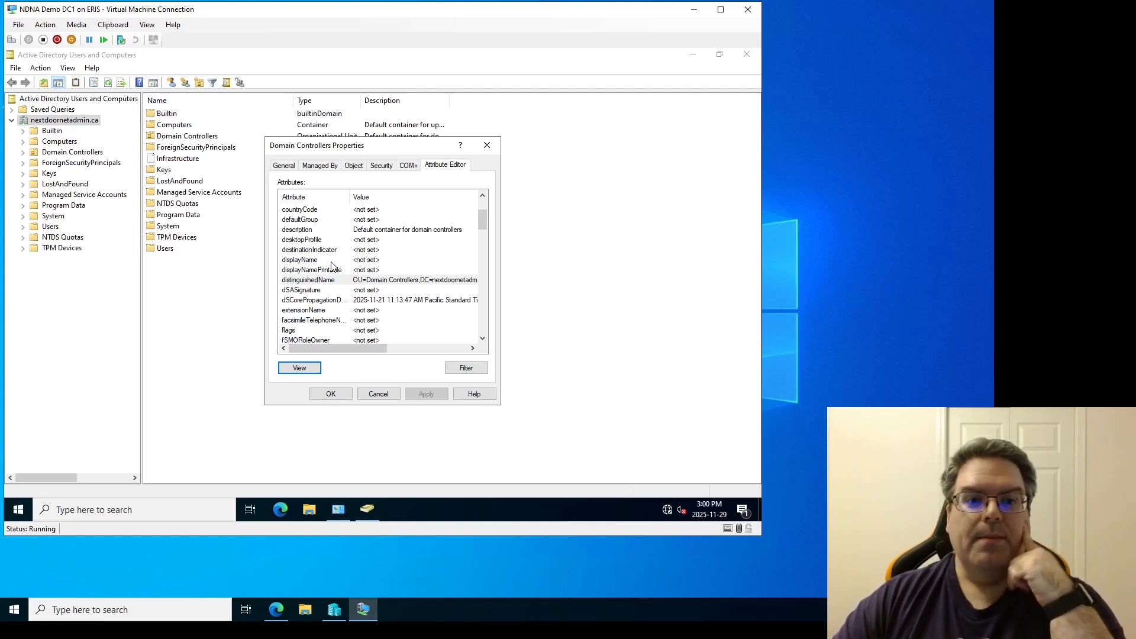
Examine the Domain Controllers OU's remaining attributes, including gPLink, isCriticalSystemObject, objectCategory, objectClass, objectGUID and showInAdvancedViewOnly
scroll(363, 303, down, 3)
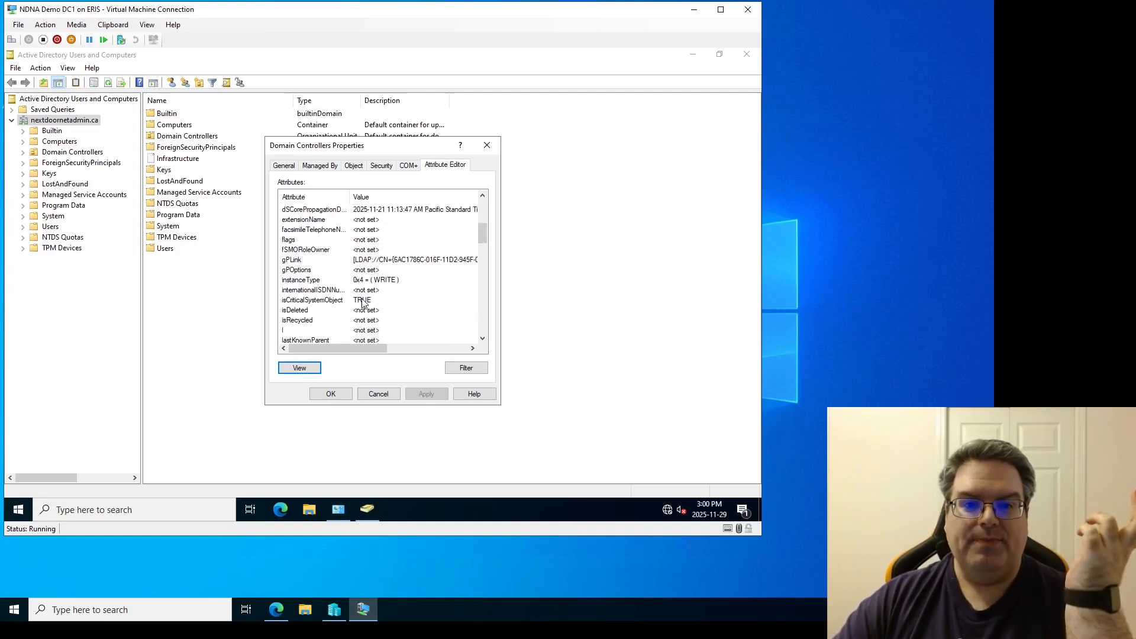
scroll(397, 267, down, 2)
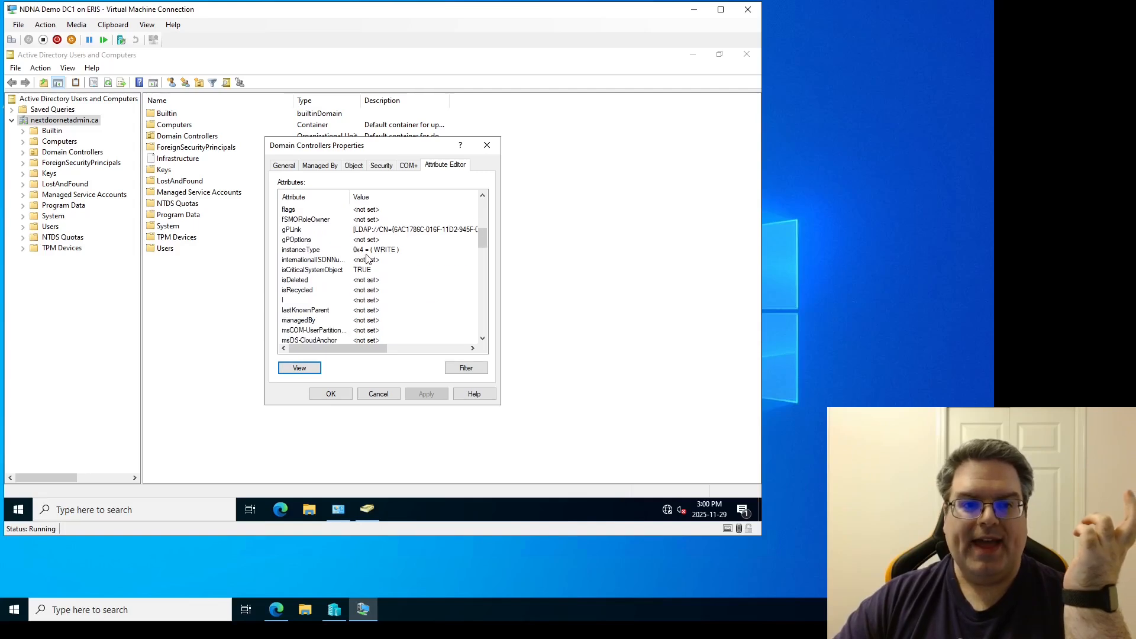
scroll(368, 264, down, 2)
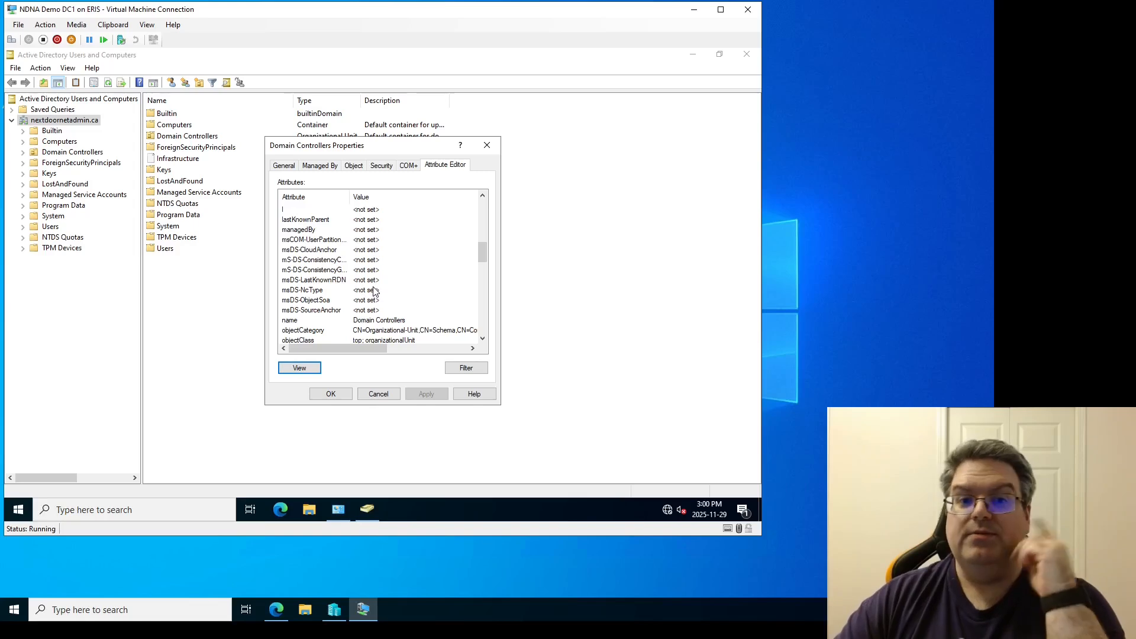
scroll(374, 291, down, 2)
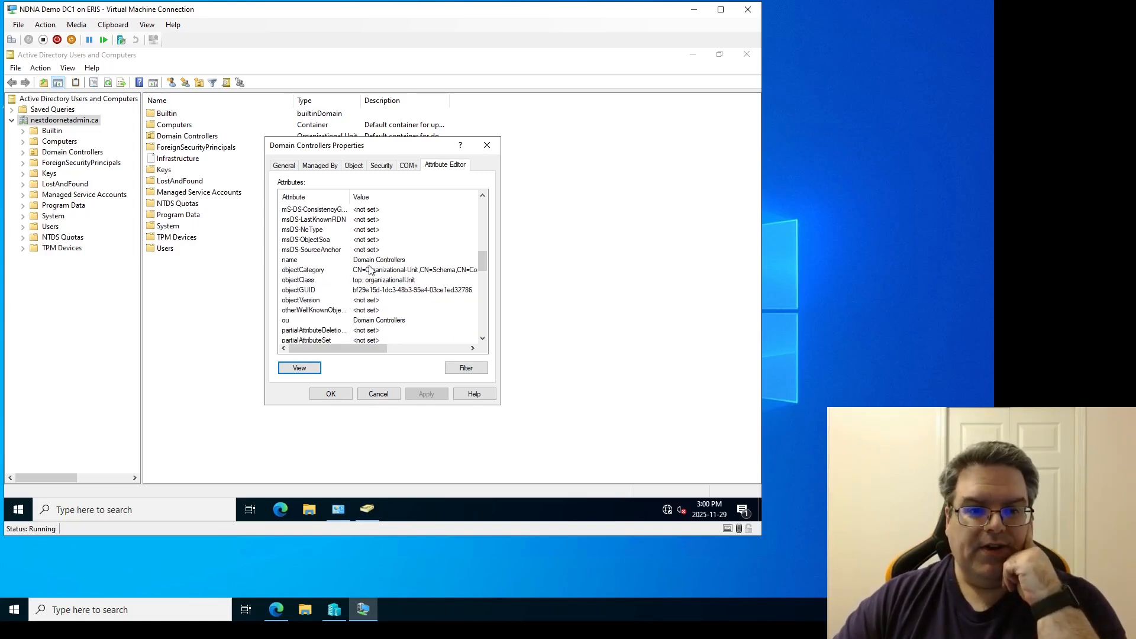
scroll(353, 288, down, 2)
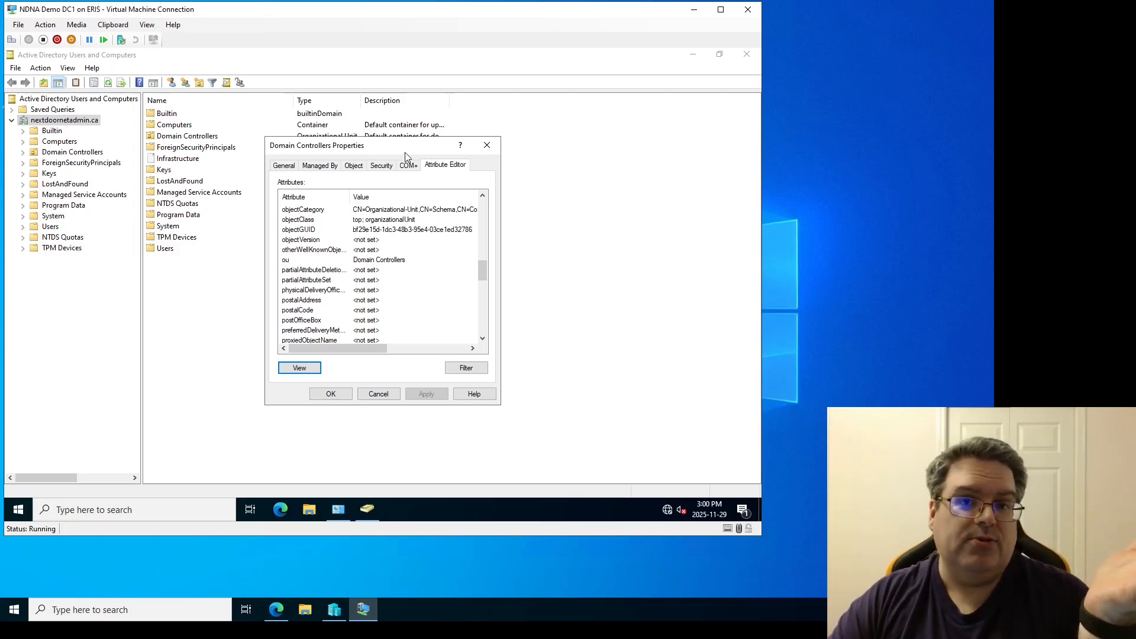
scroll(405, 284, down, 6)
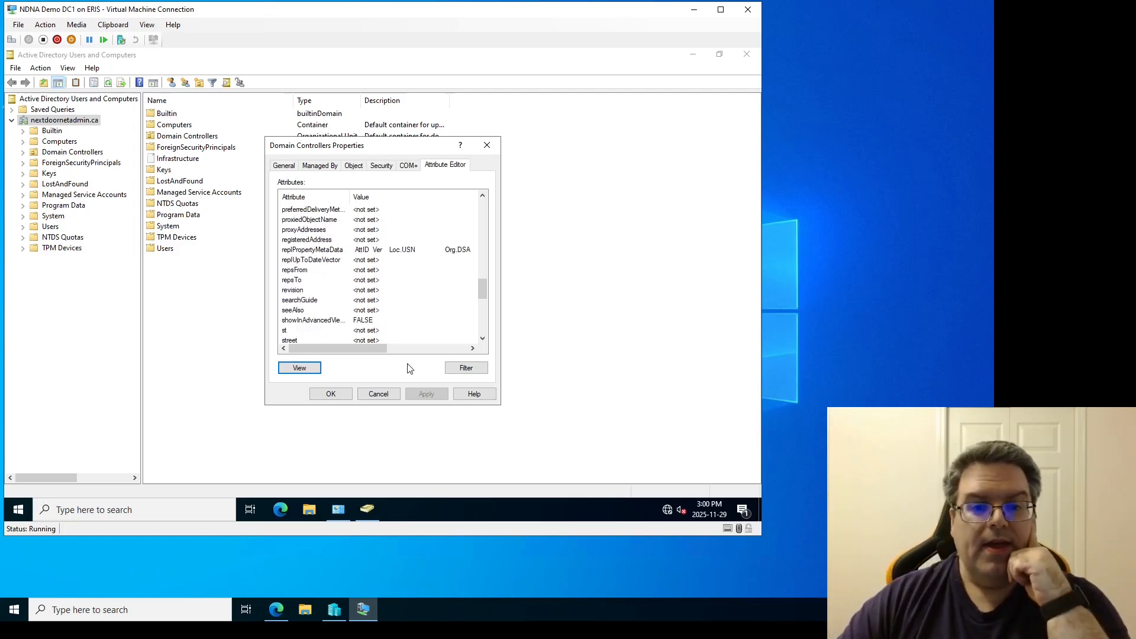
Open the revision attribute of the Domain Controllers OU for editing and cancel without entering a value
click(379, 260)
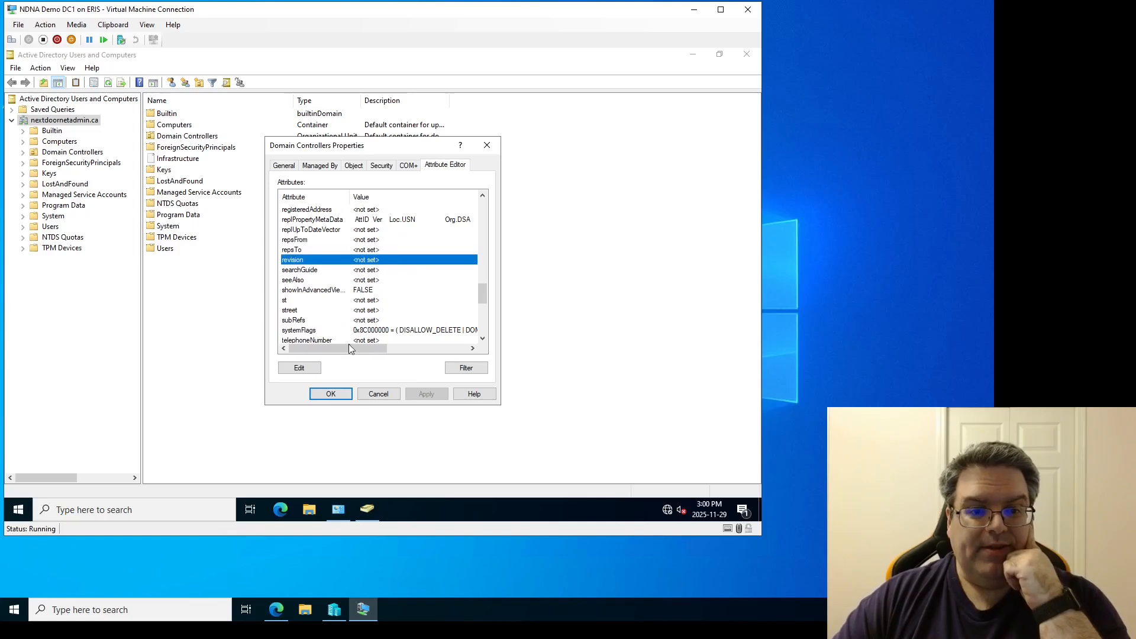
click(309, 367)
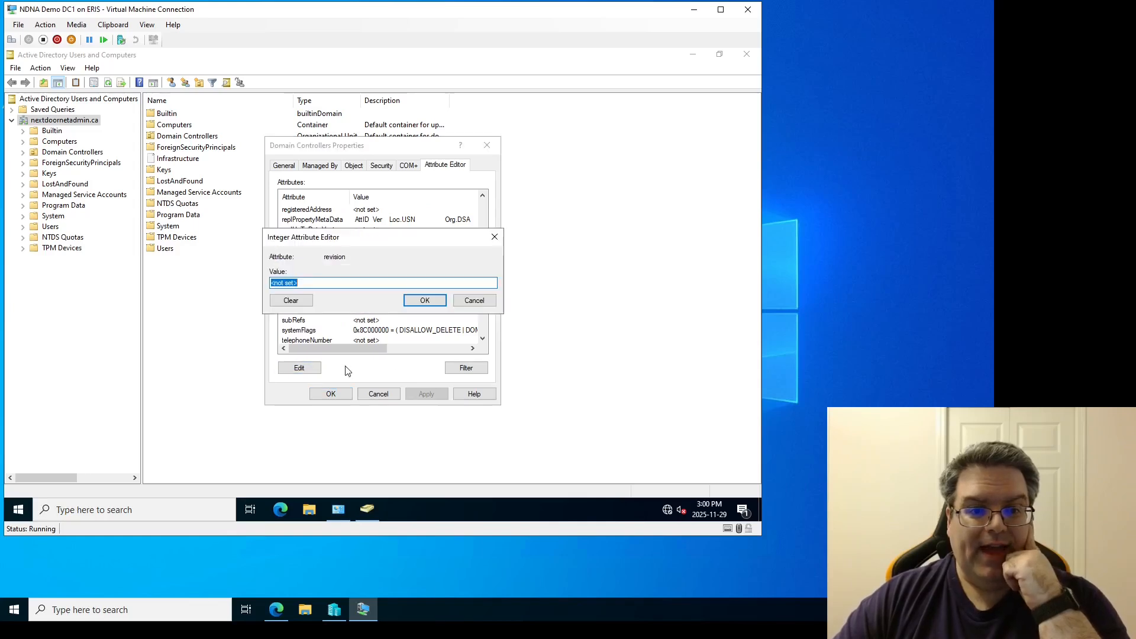
click(471, 301)
Revisit the distinguishedName attribute and the Managed By and Object properties of the Domain Controllers OU, closing them without changes
scroll(395, 282, up, 15)
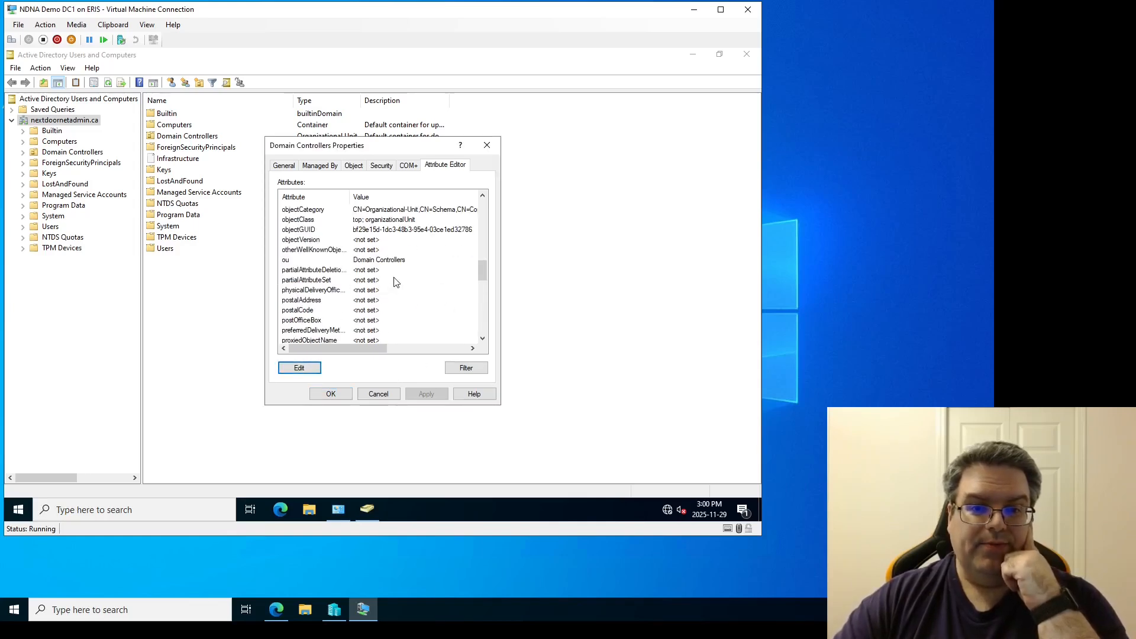
click(373, 281)
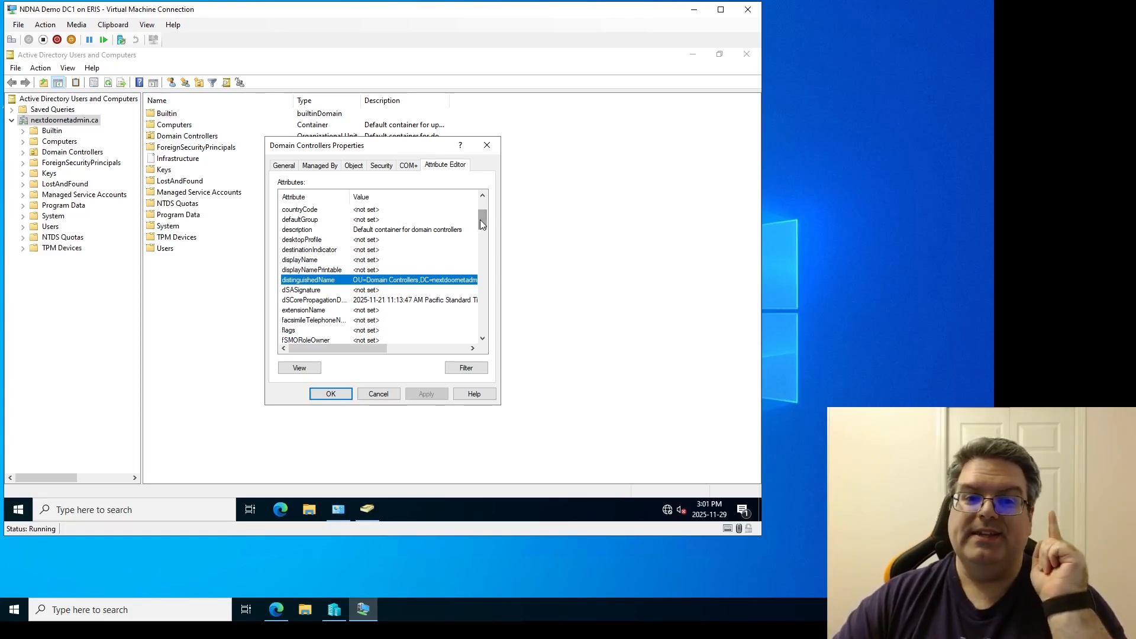
mouse_move(480, 219)
mouse_down()
mouse_move(475, 331)
mouse_move(481, 201)
mouse_up()
click(323, 168)
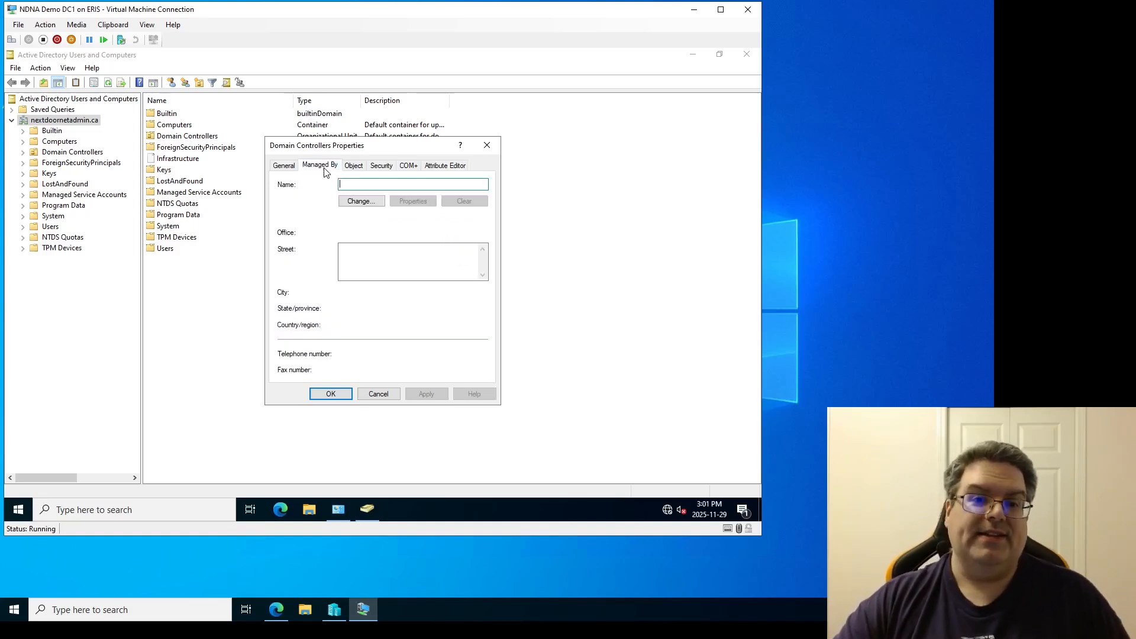
click(352, 169)
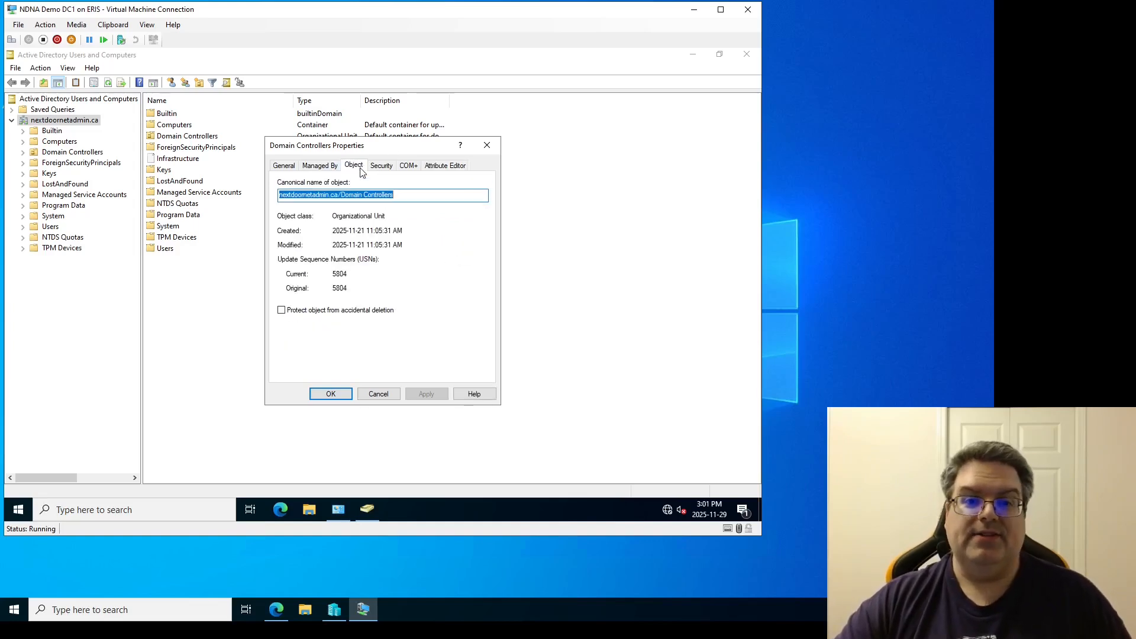
click(378, 394)
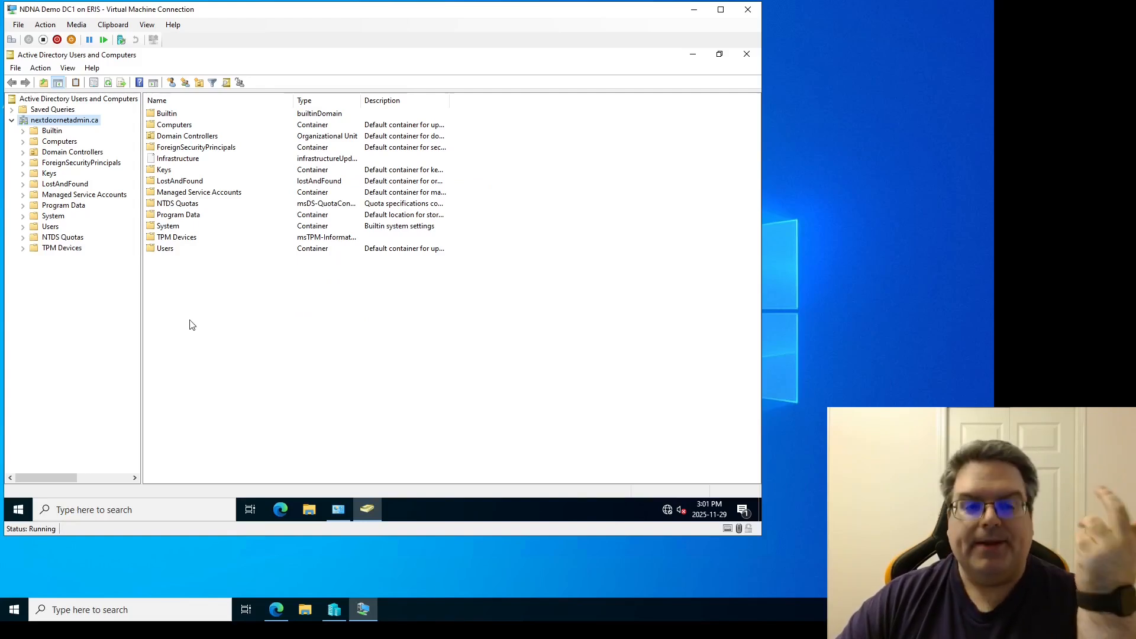
Create an organizational unit named Domain Computers at the root of nextdoornetadmin.ca, protected from accidental deletion
right_click(188, 305)
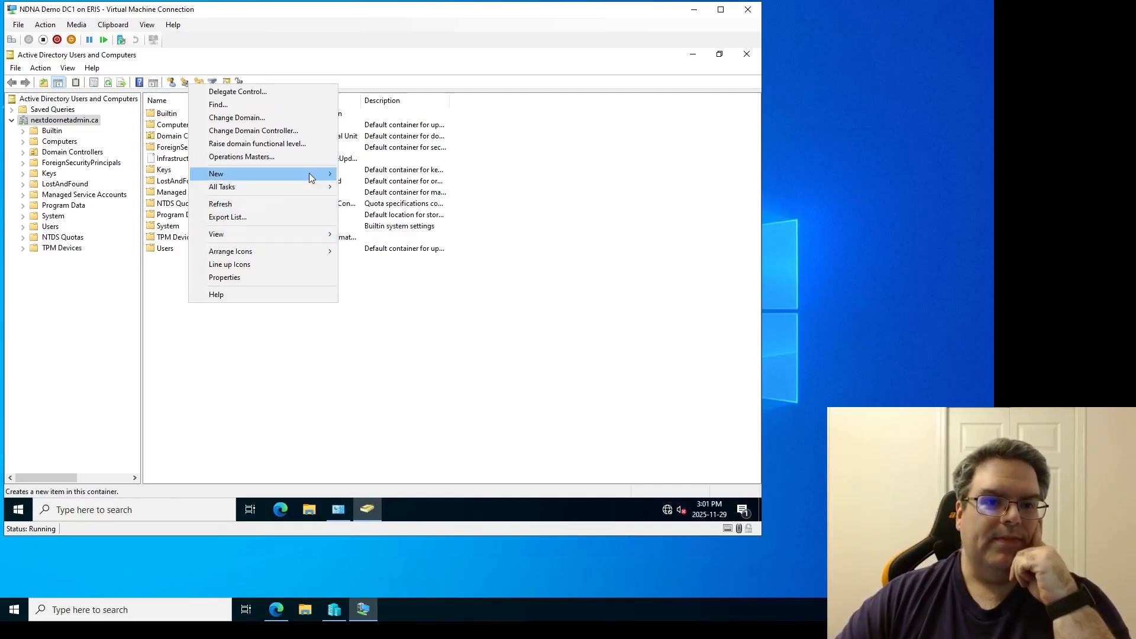
mouse_move(310, 173)
click(386, 264)
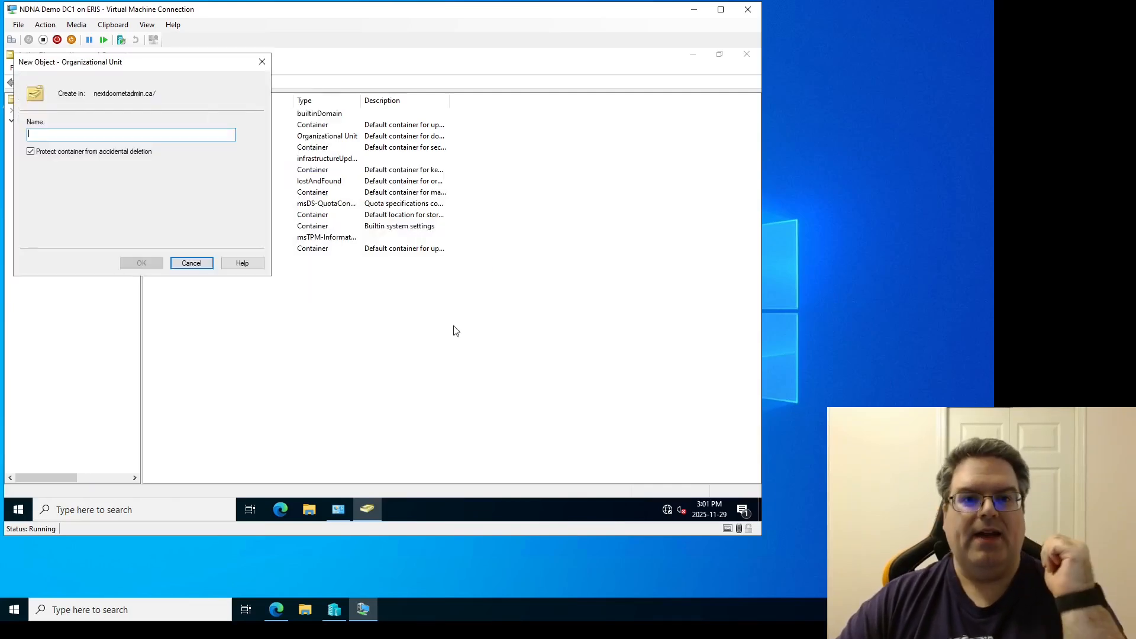
text(Domain Computers)
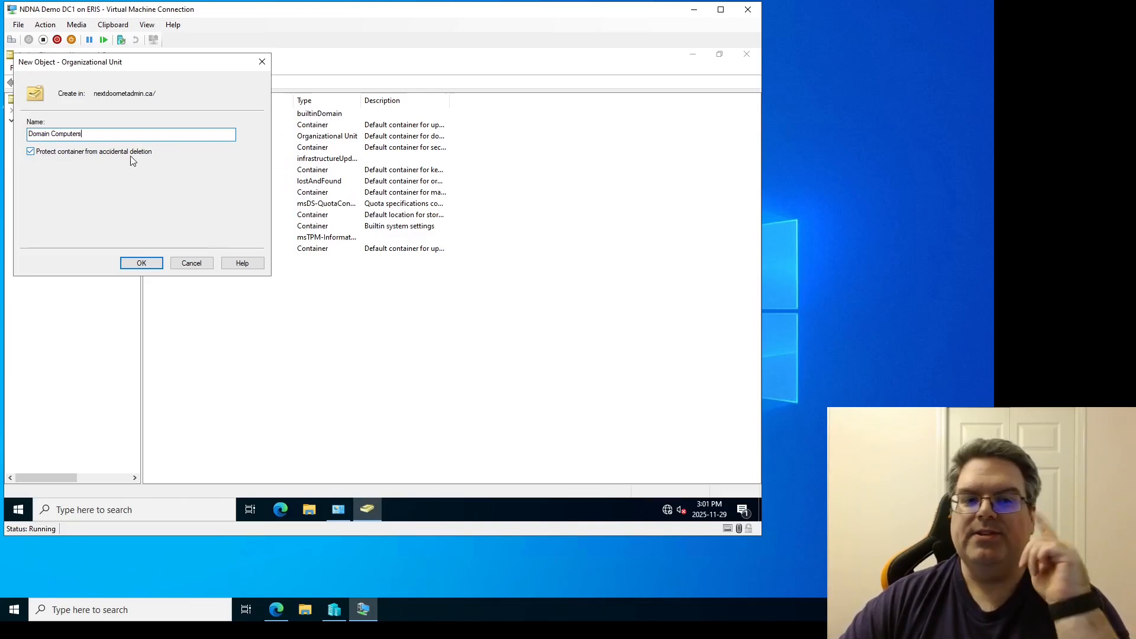
click(141, 262)
Create an organizational unit named Domain Users at the root of nextdoornetadmin.ca, protected from accidental deletion
right_click(200, 343)
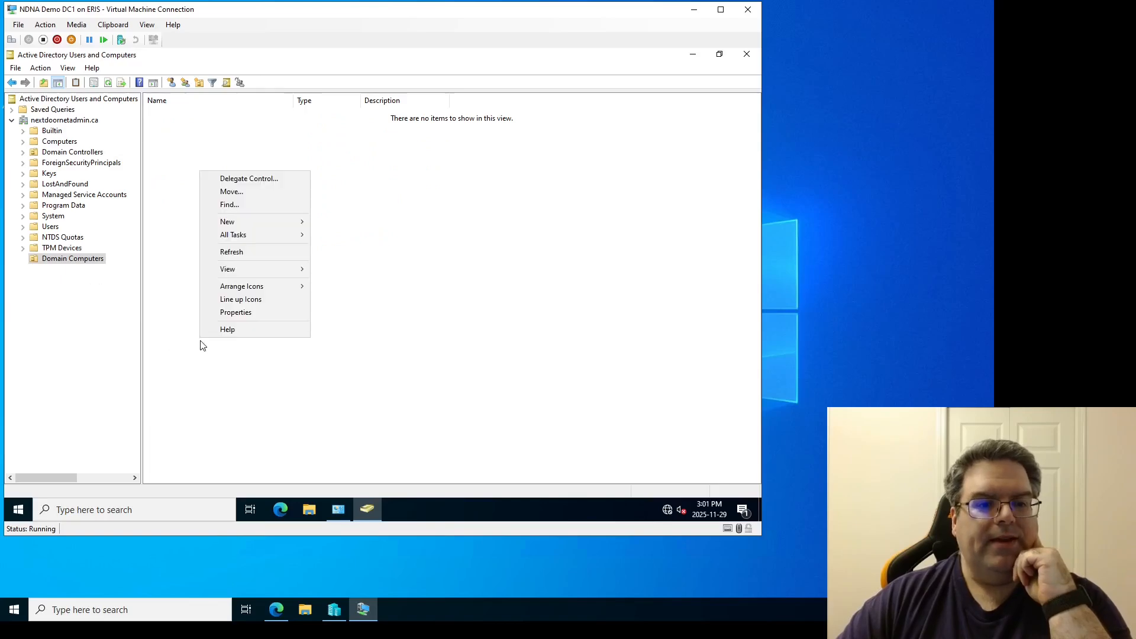
right_click(66, 121)
mouse_move(189, 211)
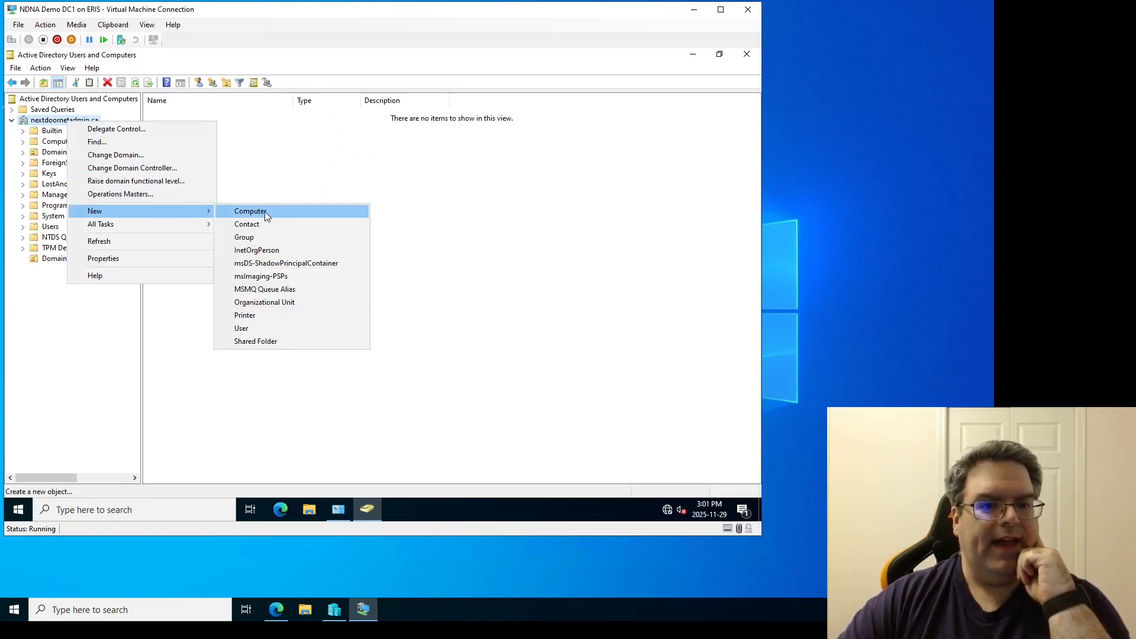
click(268, 303)
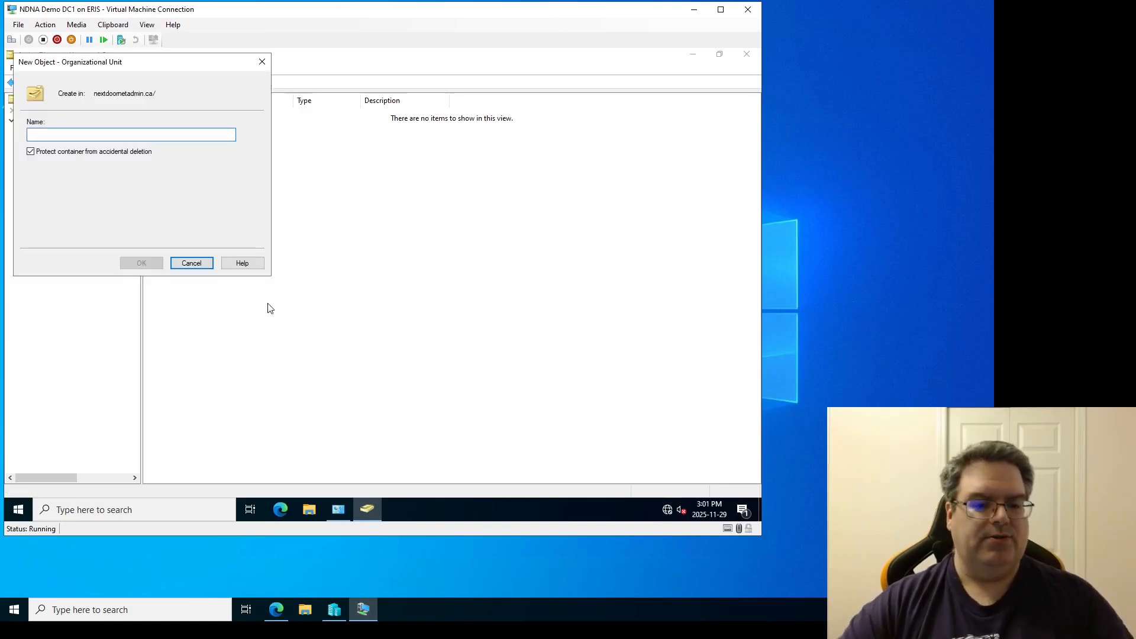
text(Do)
key(BackSpace)
key(BackSpace)
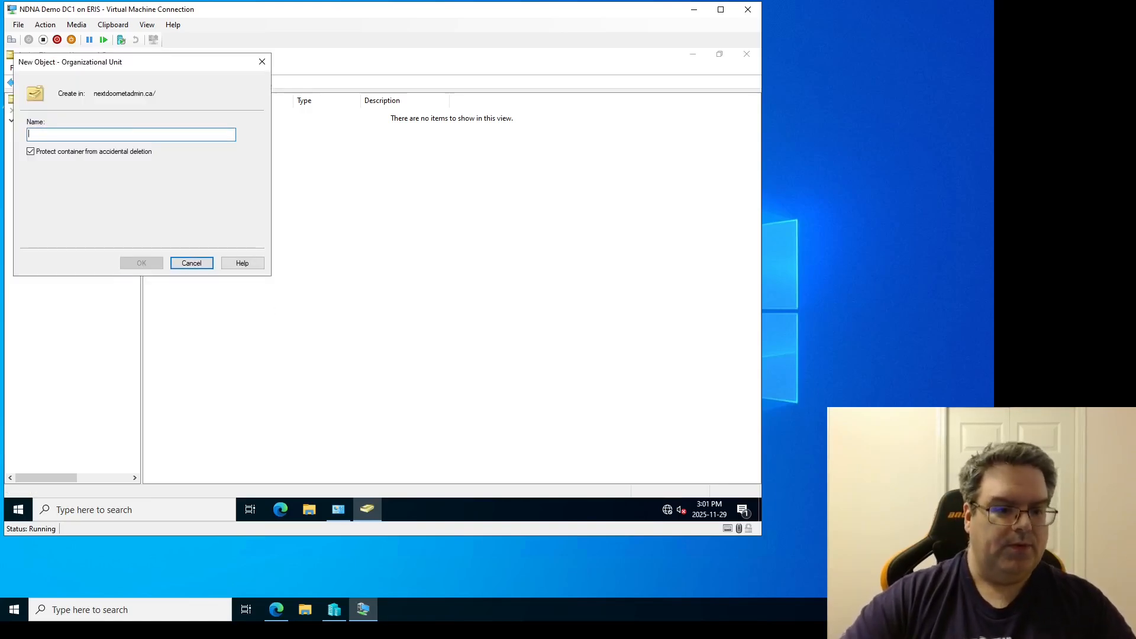
text(Domain Users)
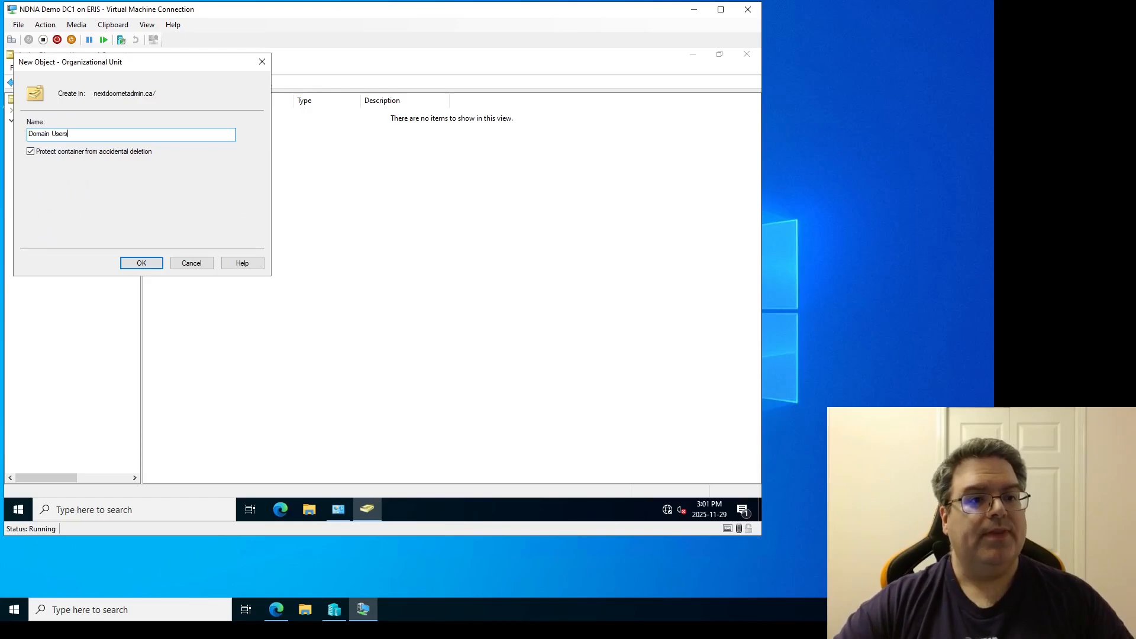
key(Return)
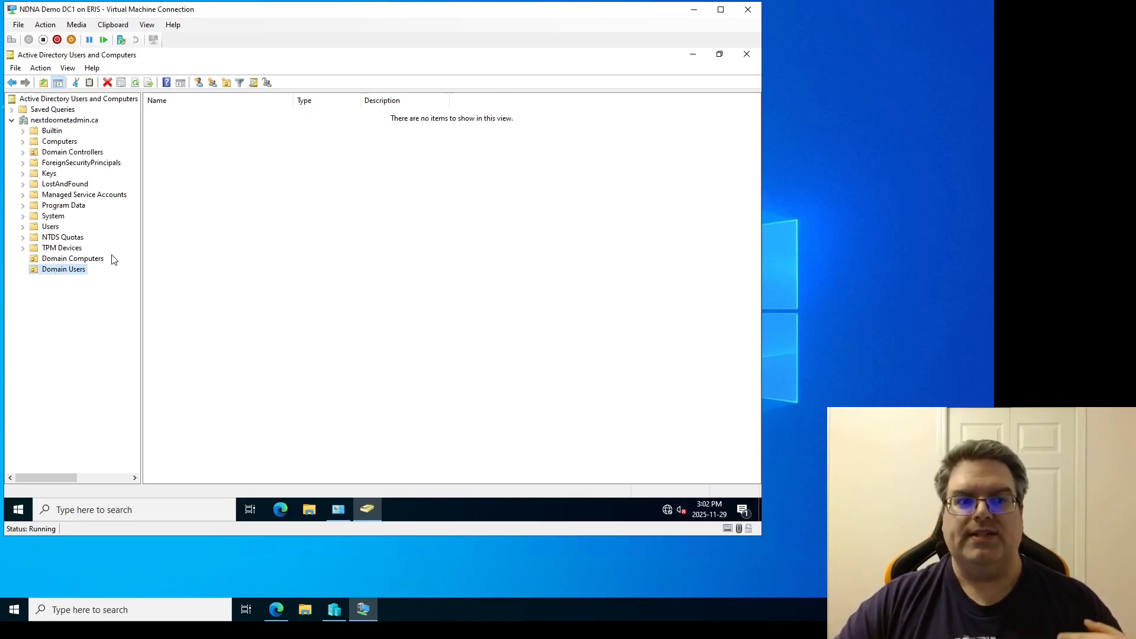
Create an organizational unit named Domain Groups at the root of nextdoornetadmin.ca, protected from accidental deletion
right_click(59, 121)
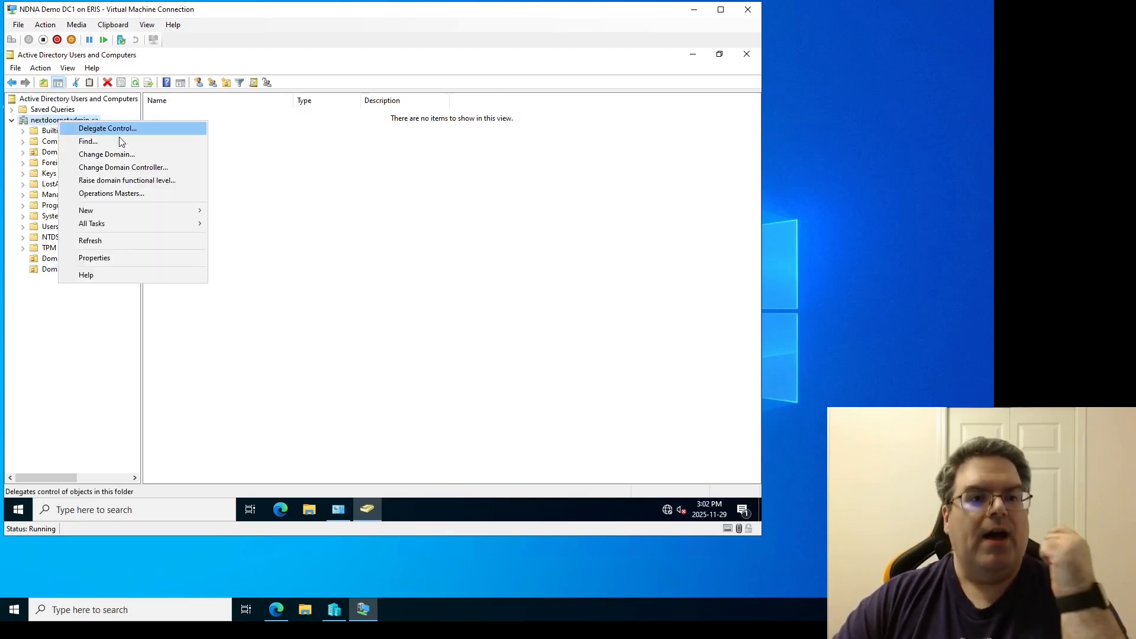
mouse_move(171, 210)
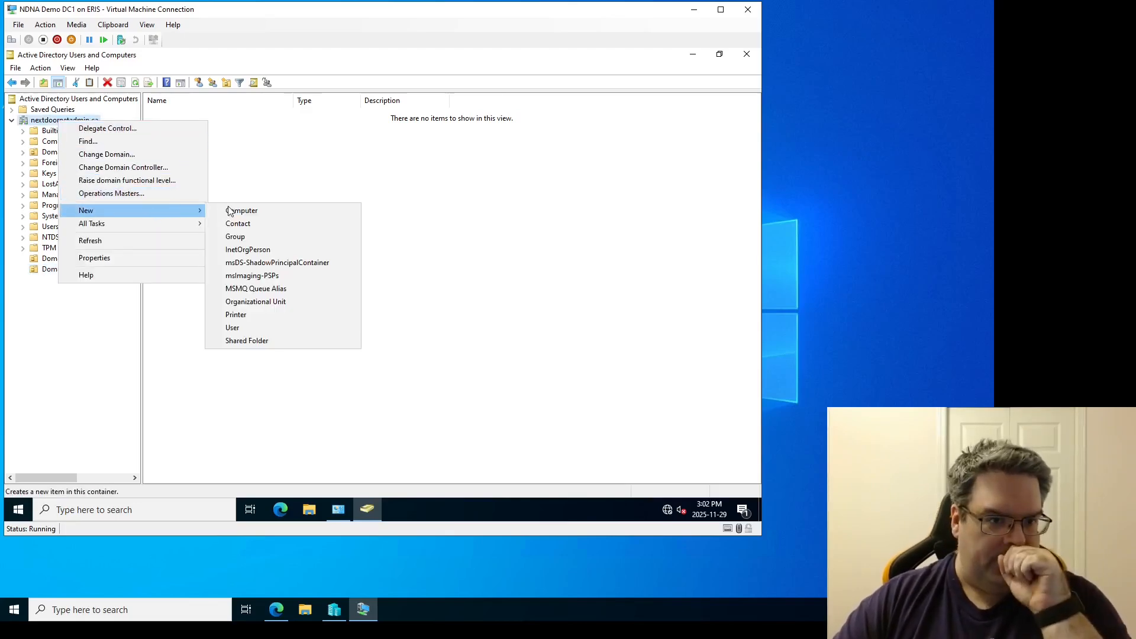
click(274, 303)
text(Domain Groups)
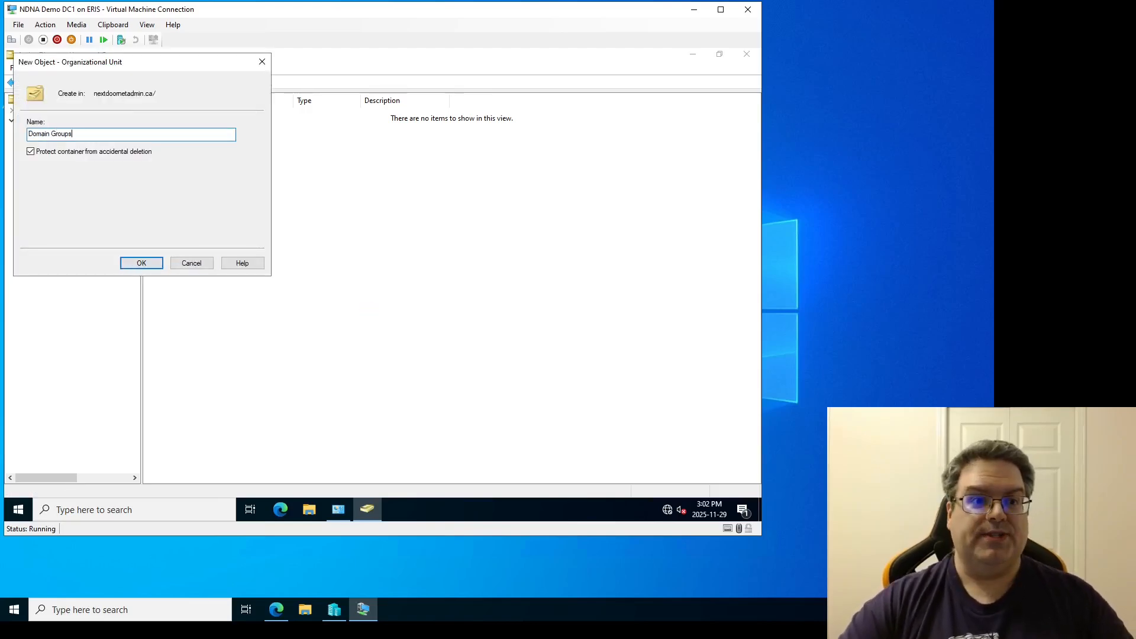
key(Return)
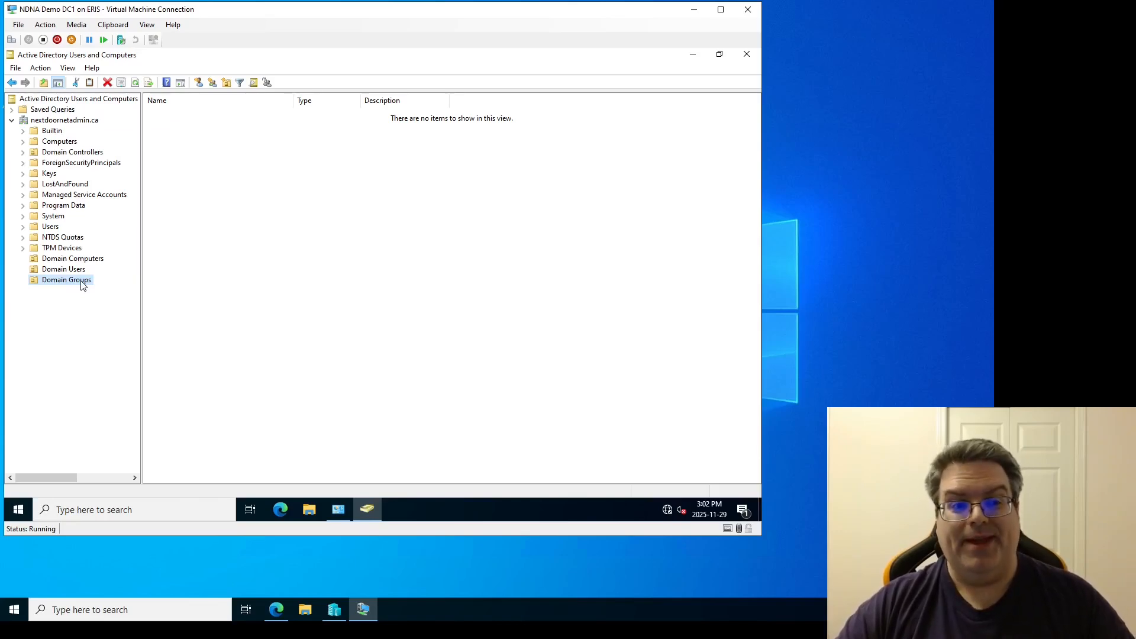
Refresh the nextdoornetadmin.ca listing and go through the Domain Computers, Domain Controllers, Domain Groups and Domain Users OUs
click(59, 120)
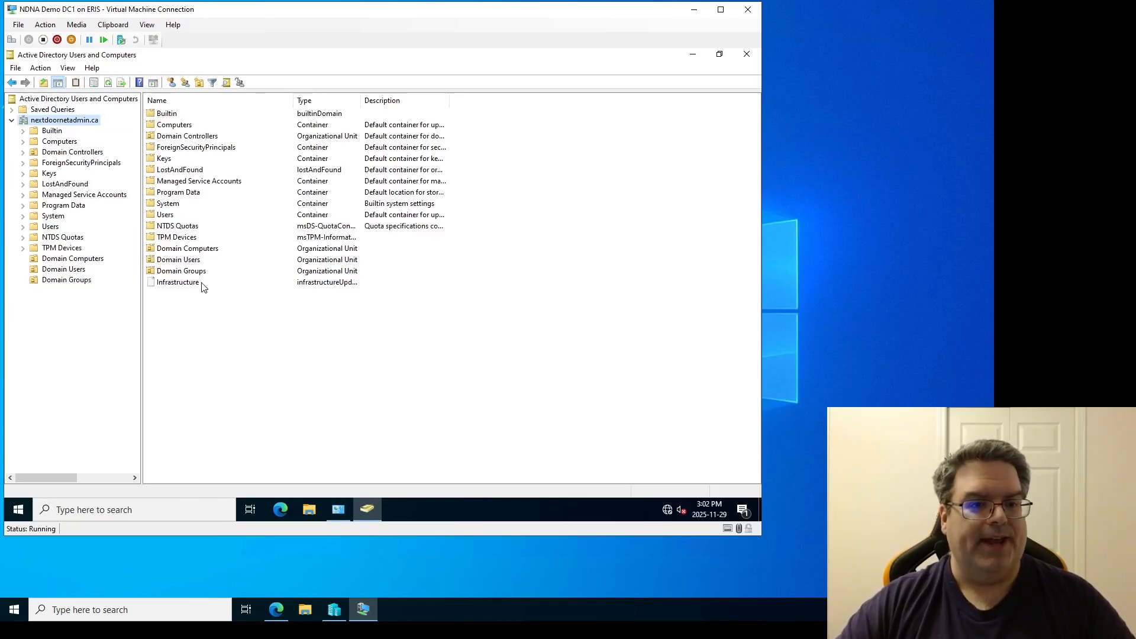
right_click(198, 331)
click(224, 231)
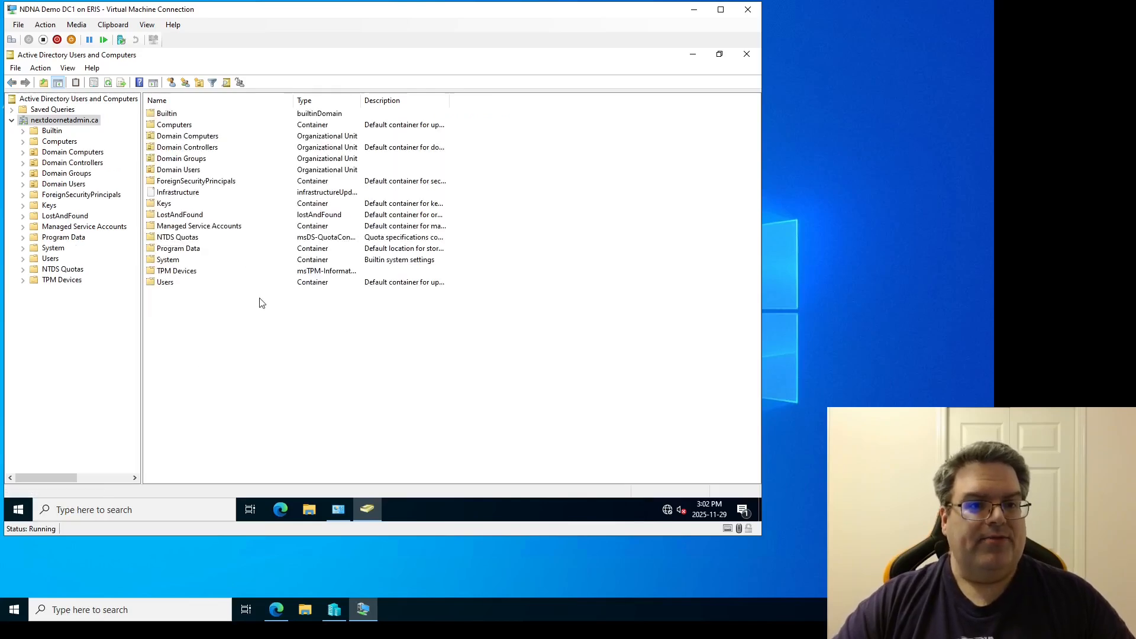
click(207, 138)
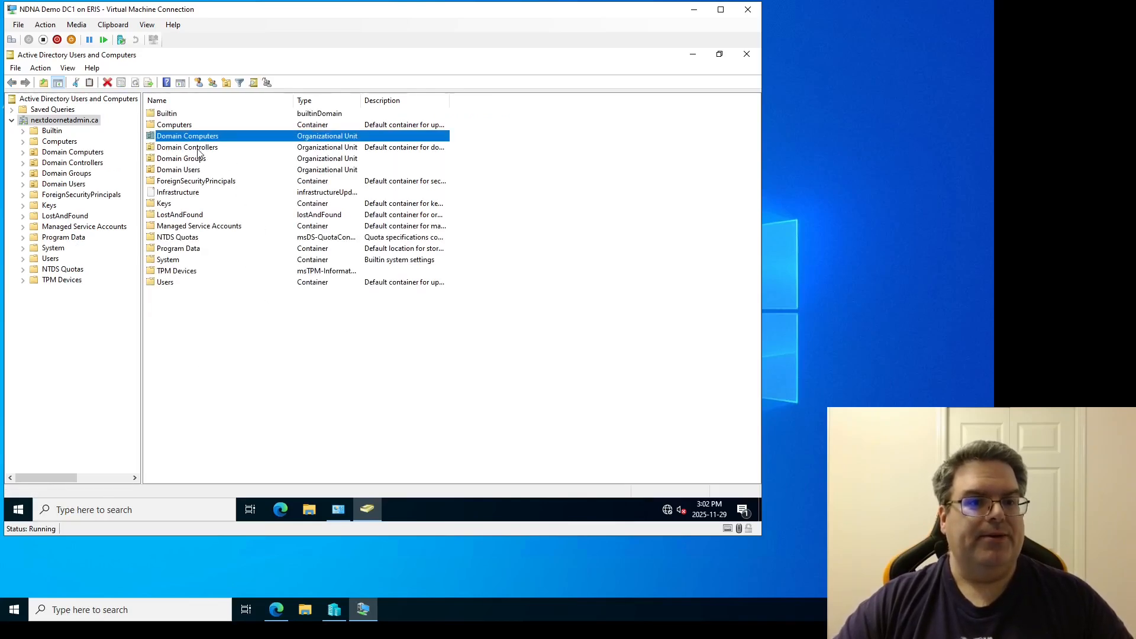
click(197, 149)
click(194, 159)
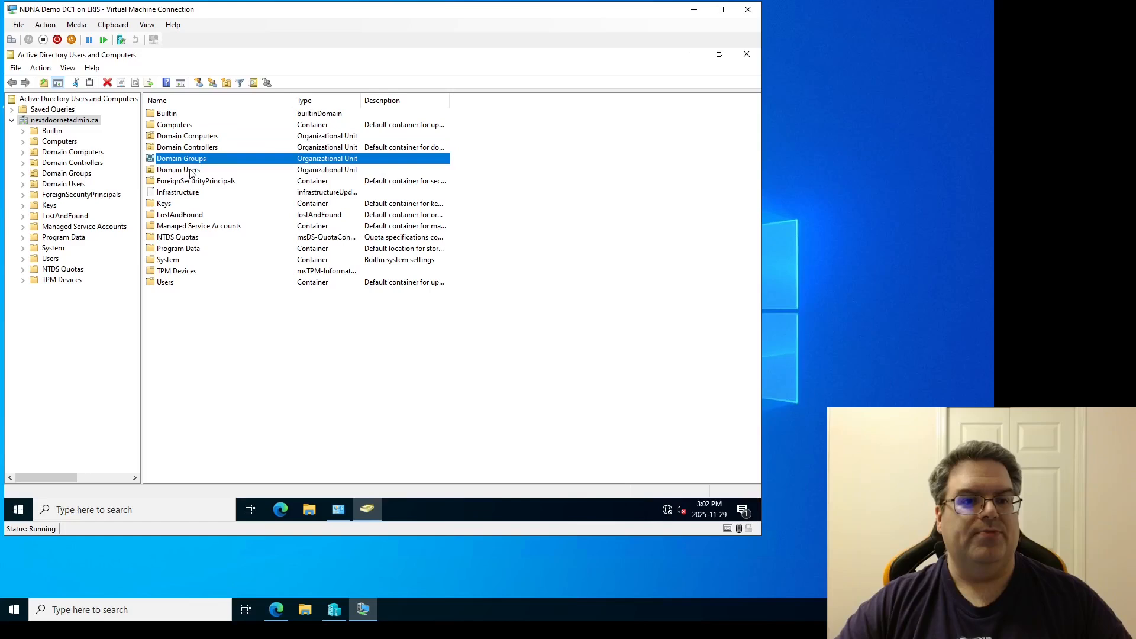
click(191, 170)
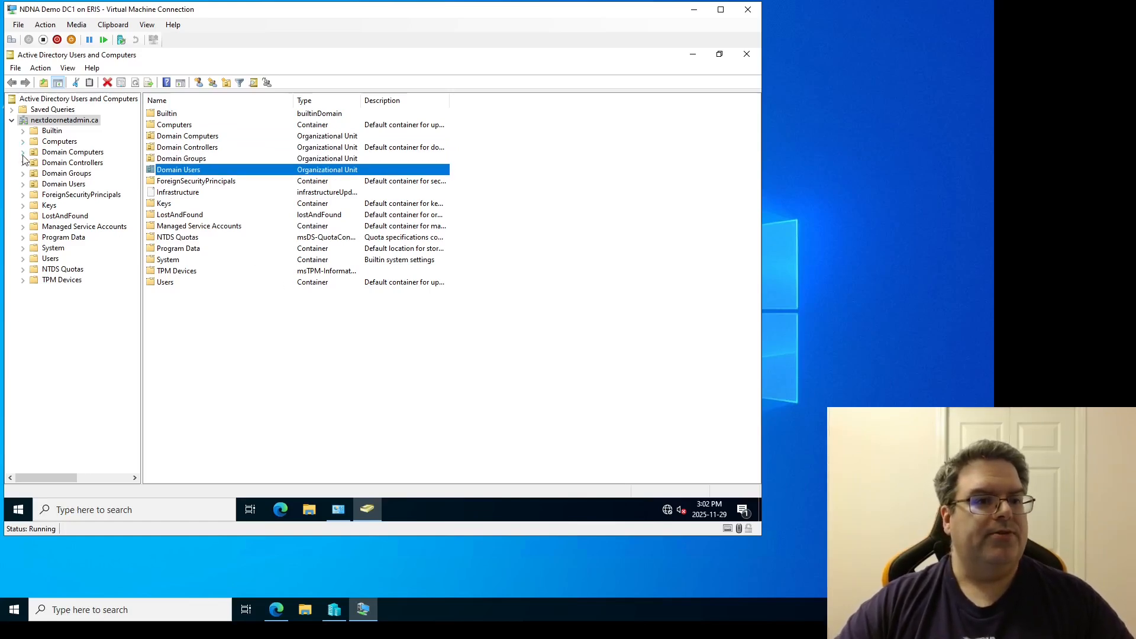
Create an organizational unit named Servers inside the Domain Computers OU, protected from accidental deletion
click(65, 152)
right_click(178, 194)
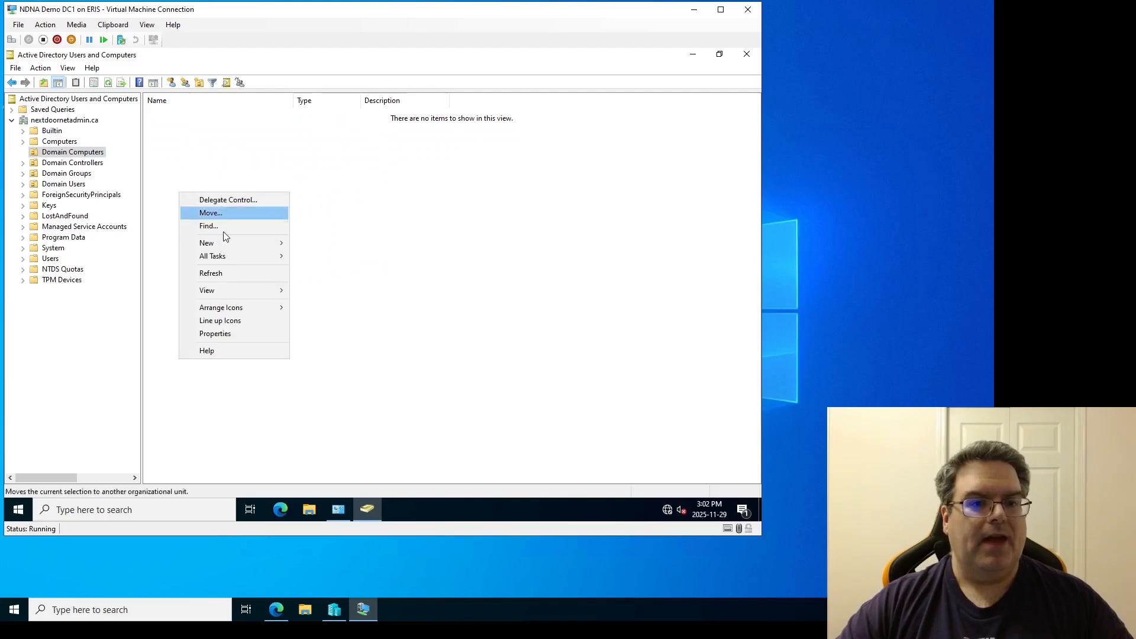
mouse_move(278, 243)
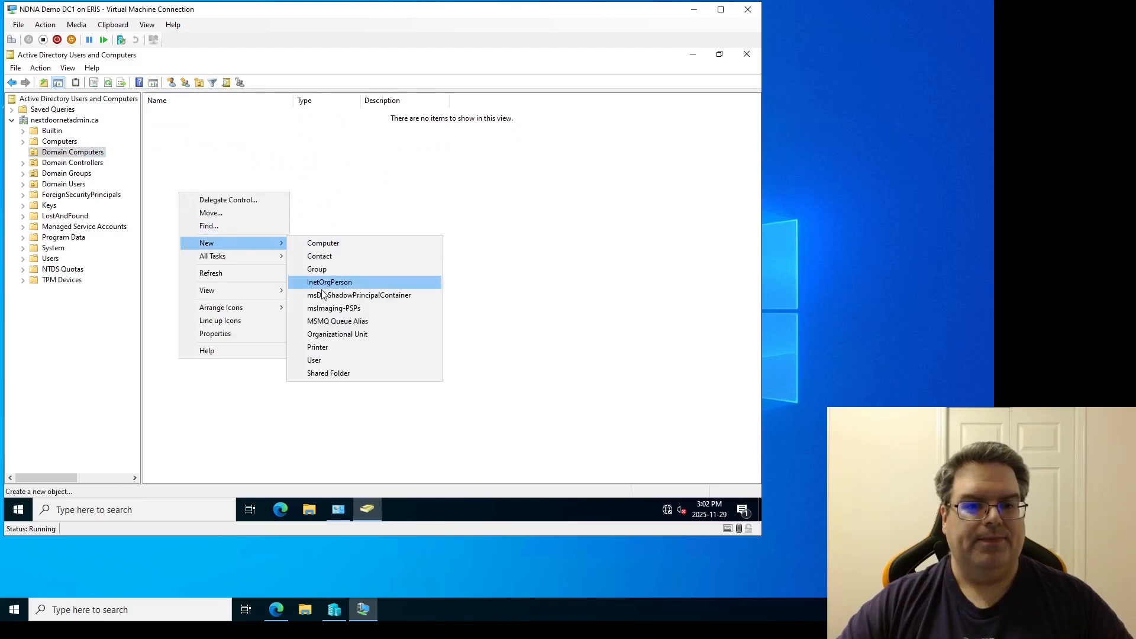
click(337, 335)
text(Servers)
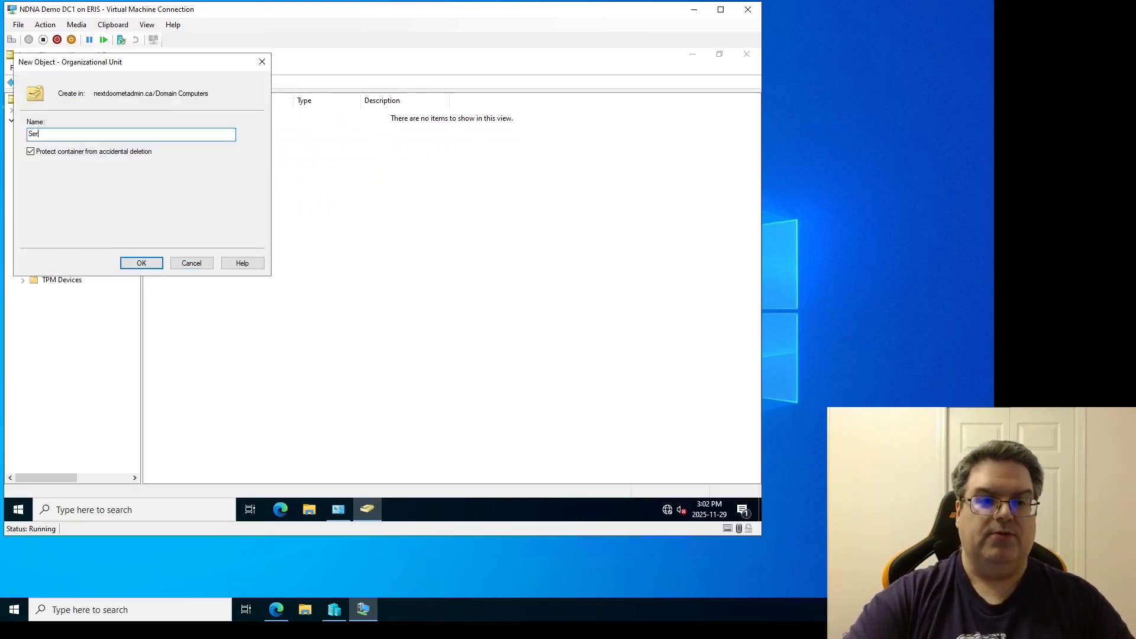
key(Return)
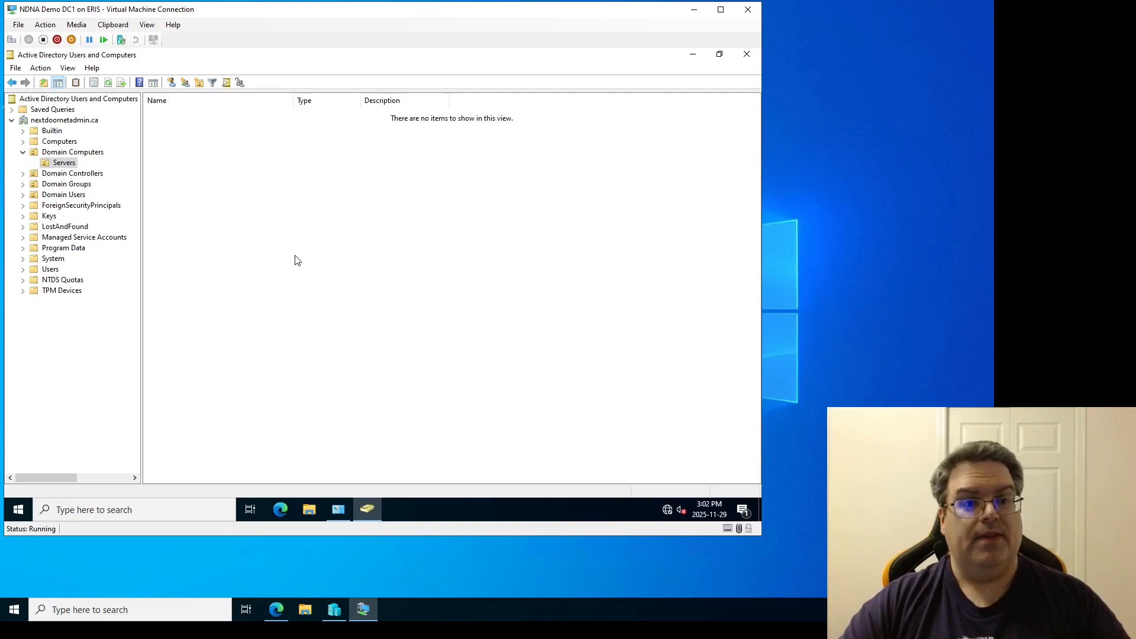
Create an organizational unit named Desktops inside the Domain Computers OU, protected from accidental deletion
right_click(99, 154)
mouse_move(187, 208)
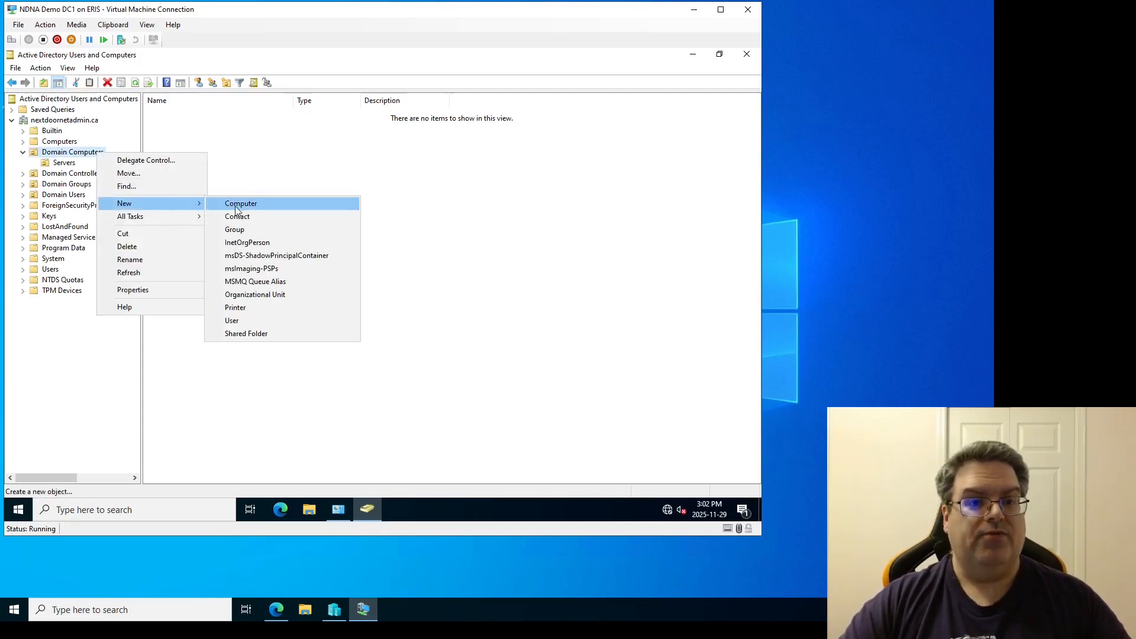
click(299, 294)
text(Desktops)
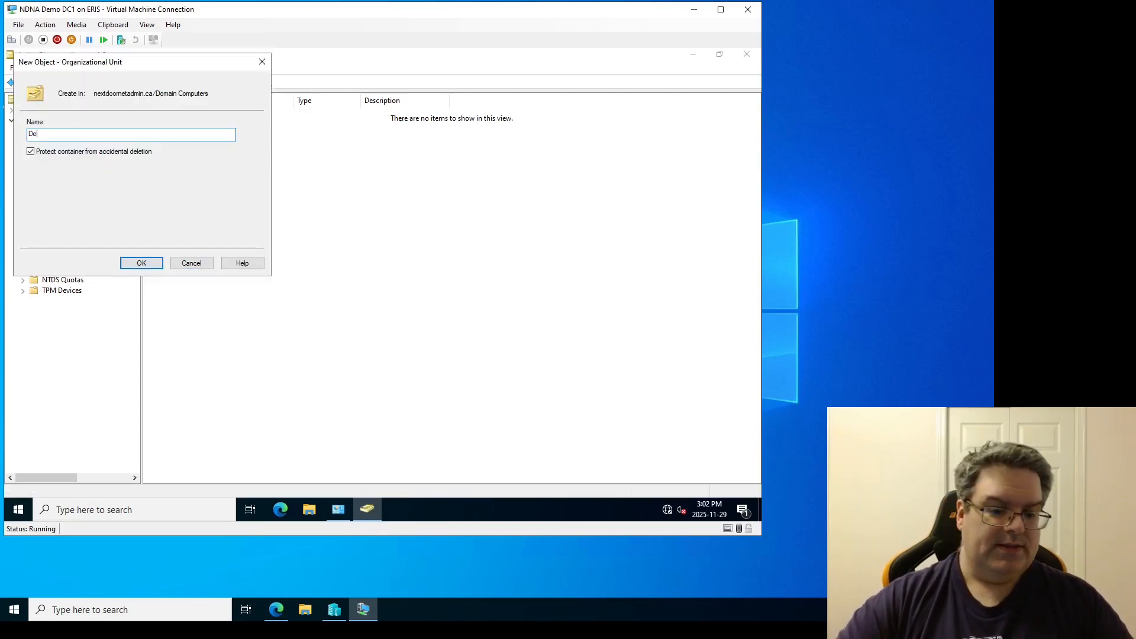
key(Return)
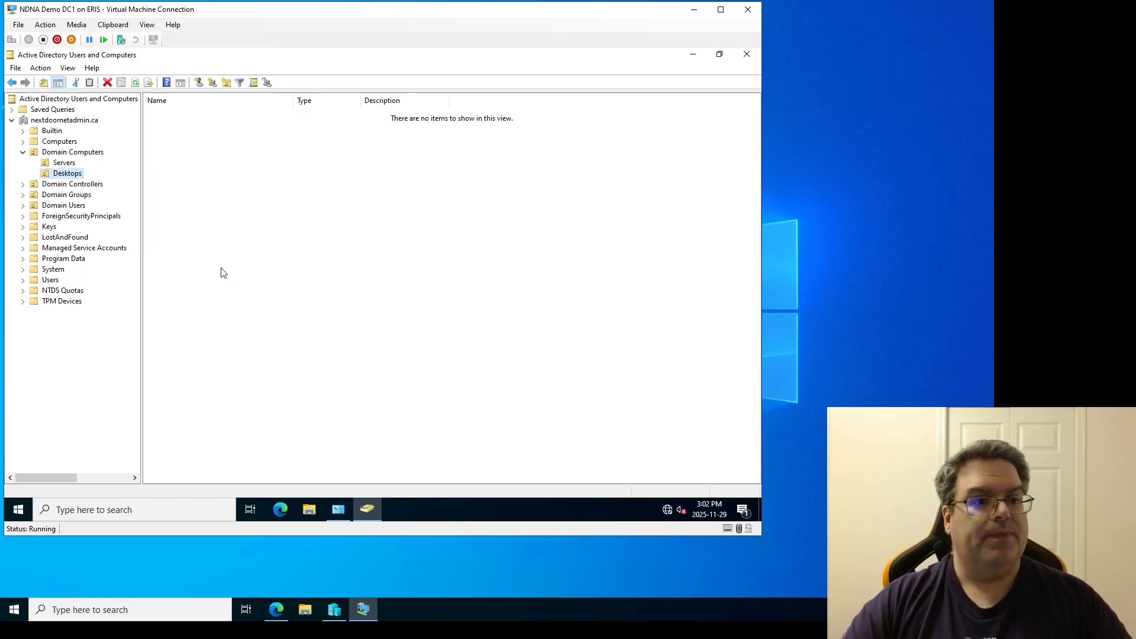
Create an organizational unit named Mobile Devices inside the Domain Computers OU, protected from accidental deletion, and list the OU's contents
right_click(91, 151)
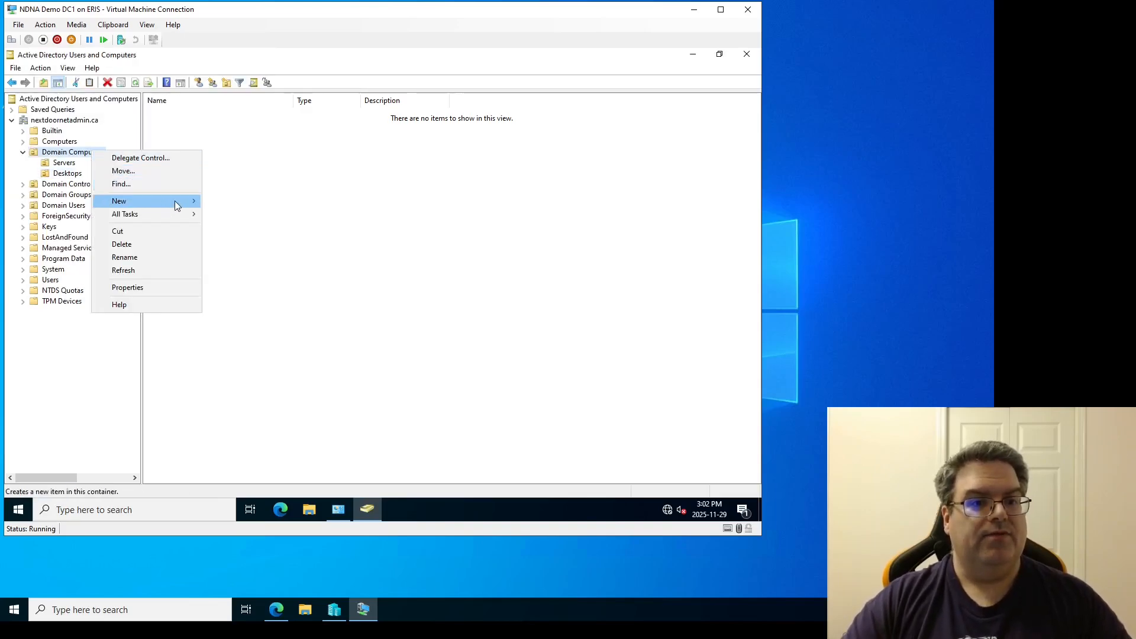
mouse_move(175, 200)
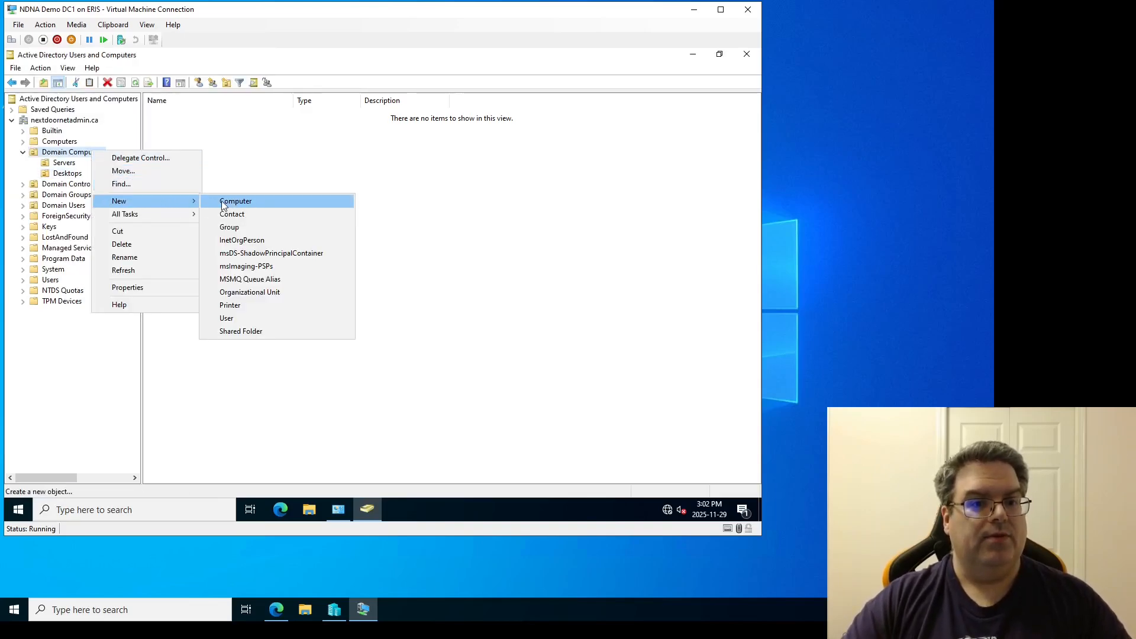
click(260, 293)
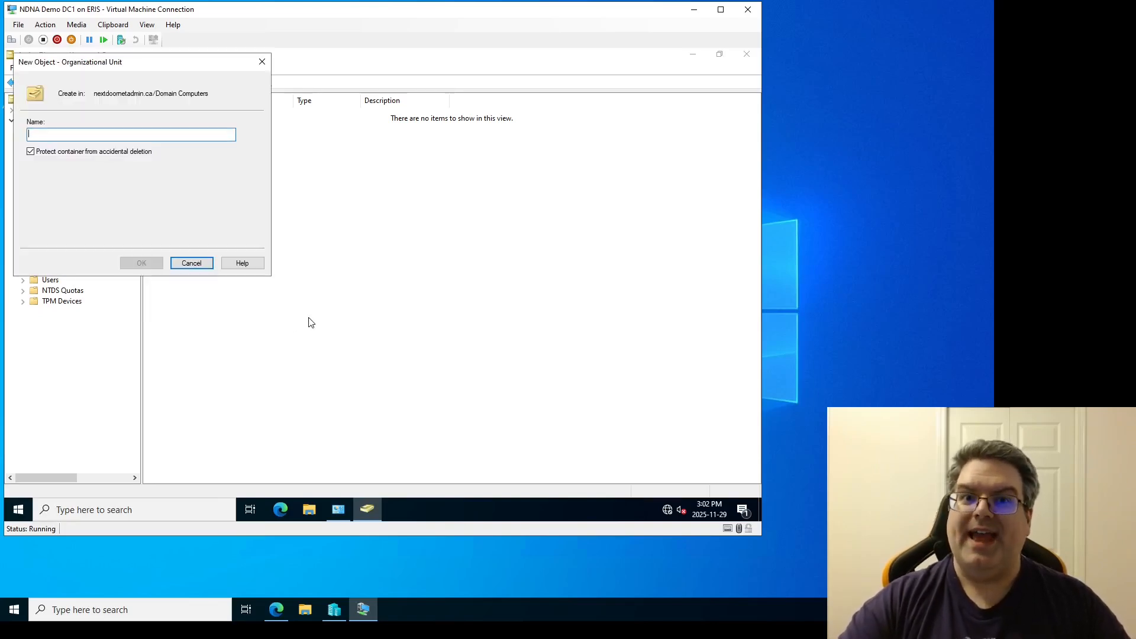
text(Mo)
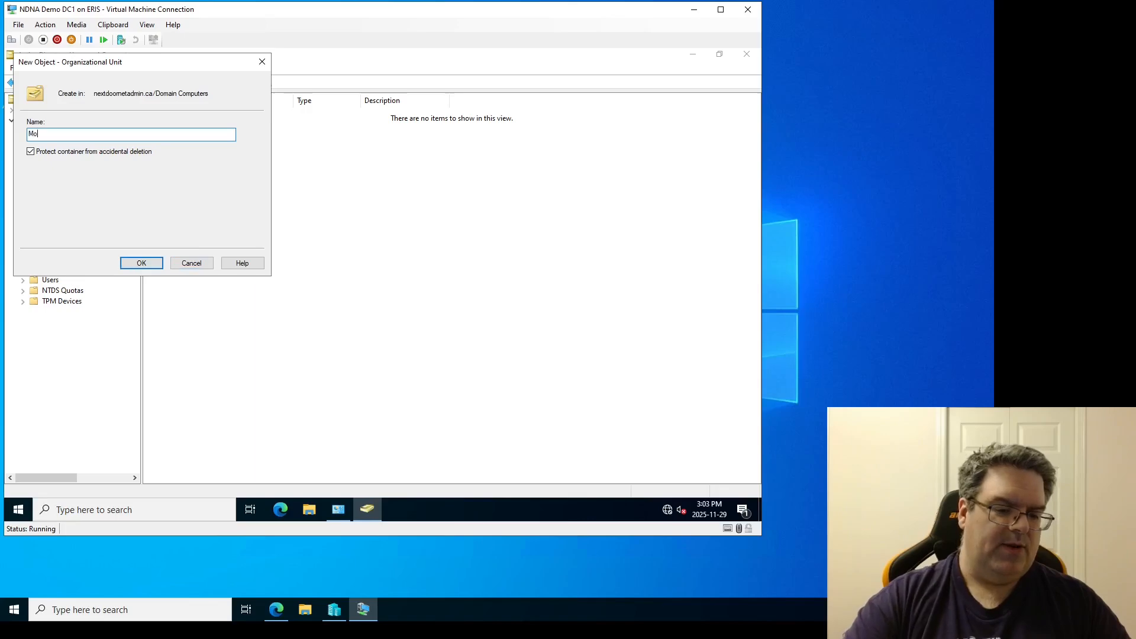
text(bile Devices)
key(Return)
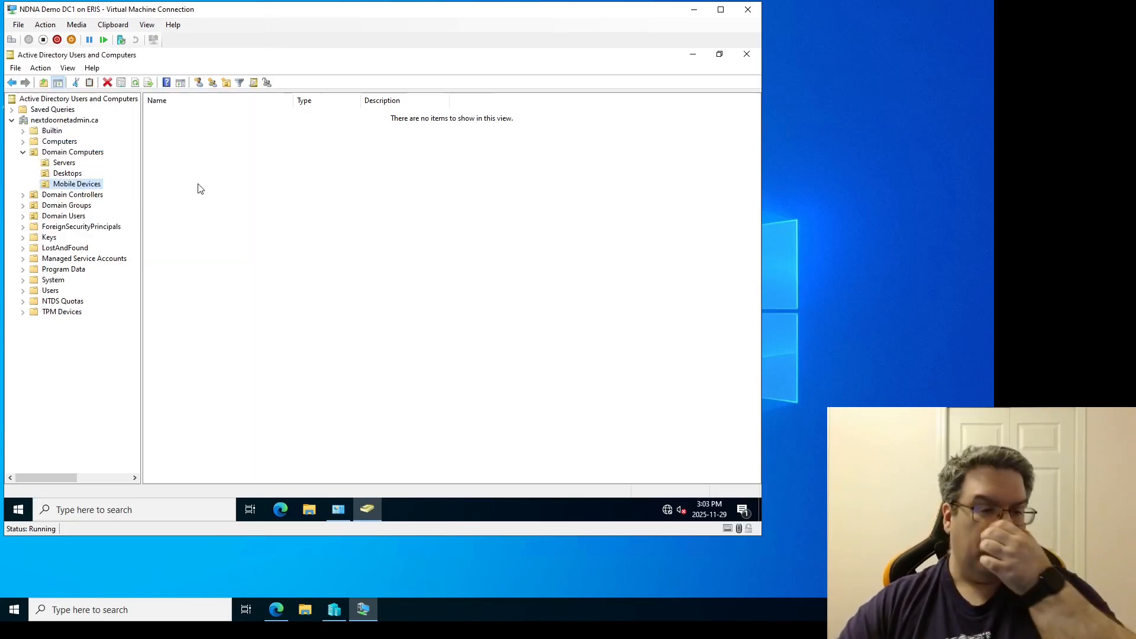
click(85, 153)
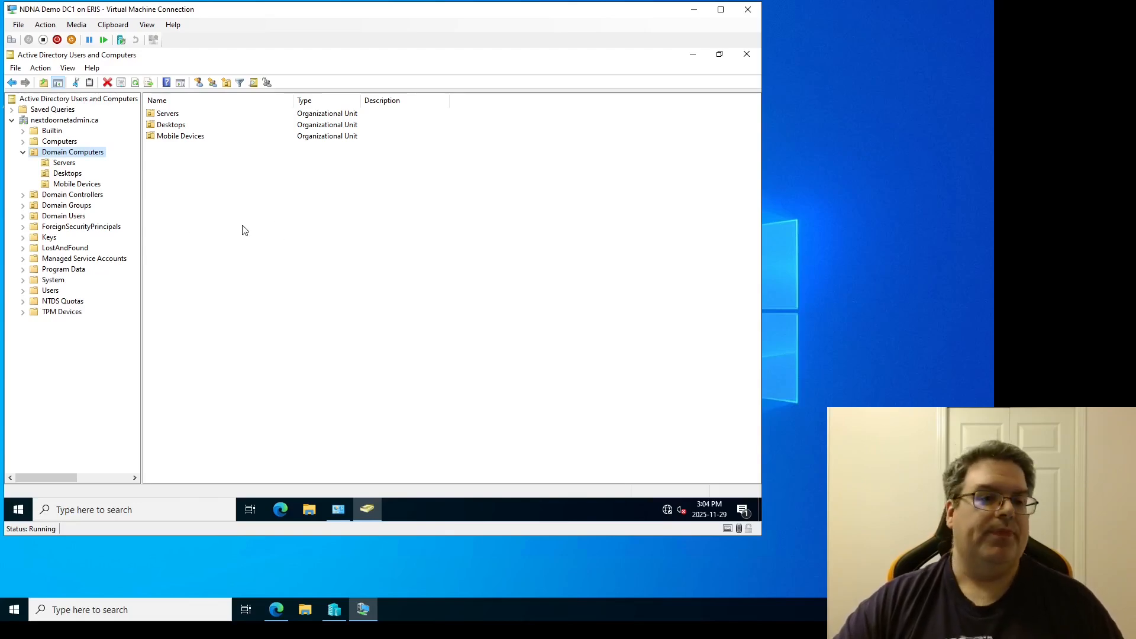
Create an organizational unit named Management inside the Domain Users OU, protected from accidental deletion
click(81, 217)
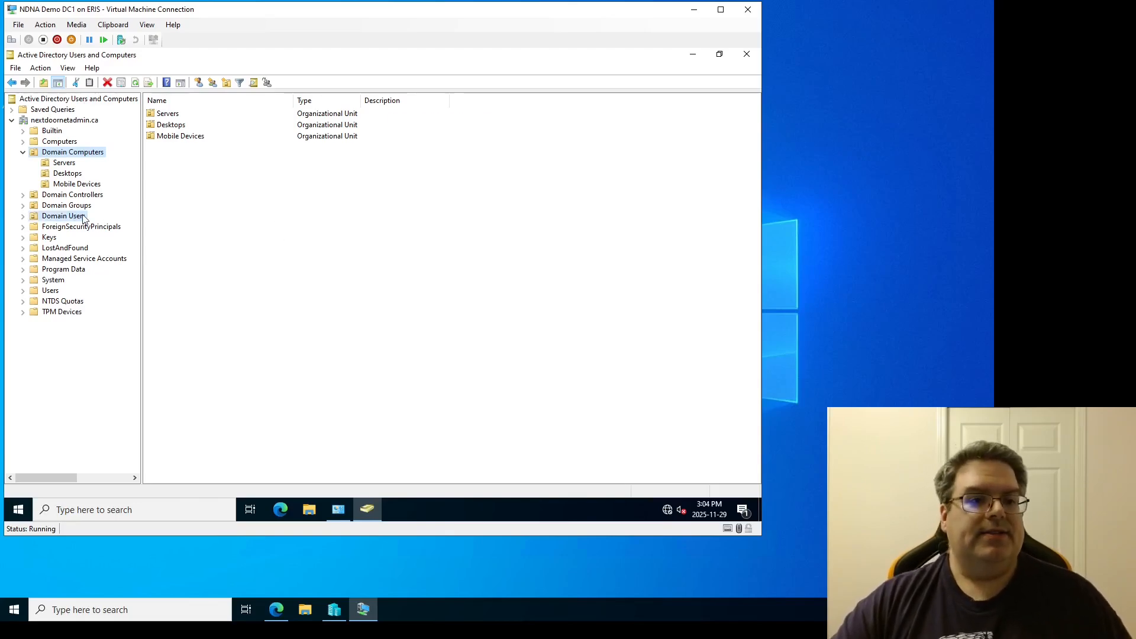
right_click(197, 210)
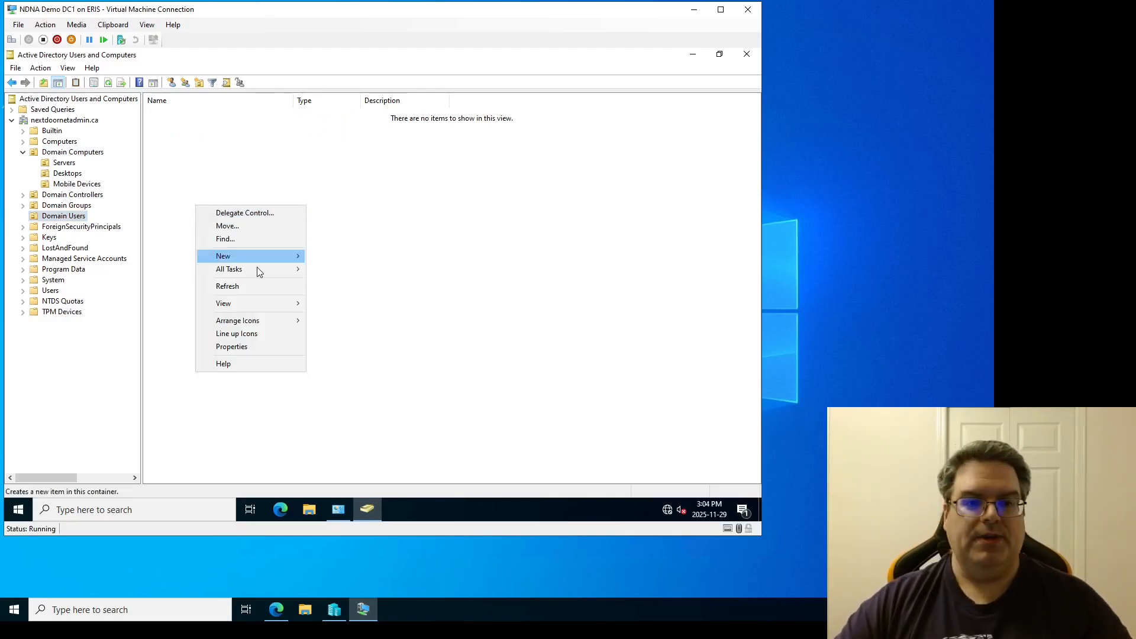
mouse_move(278, 258)
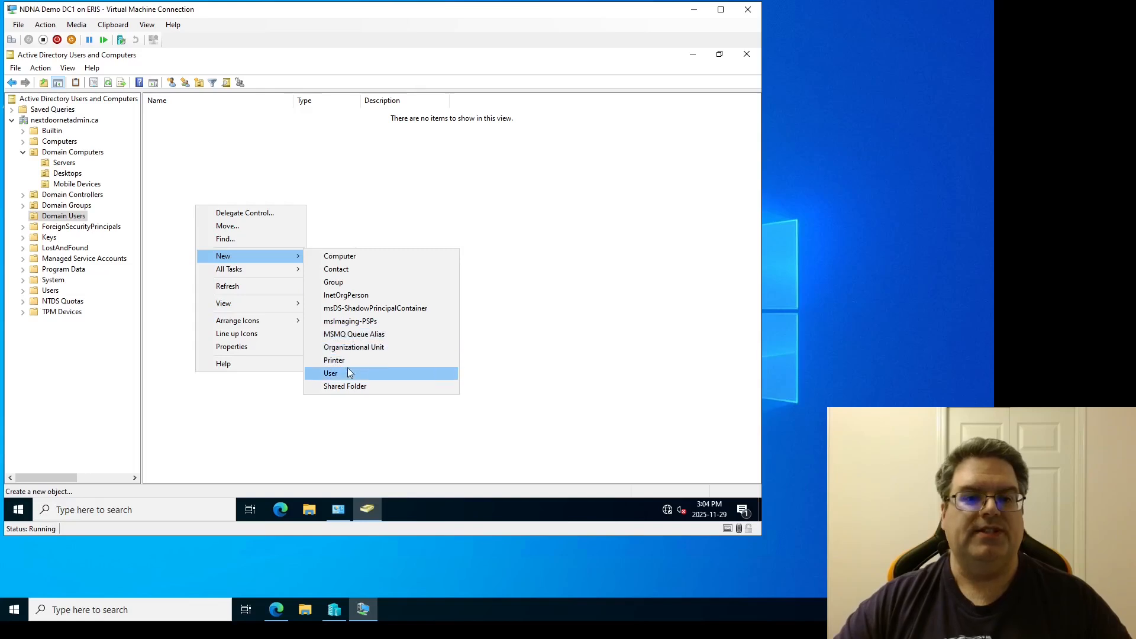
click(362, 347)
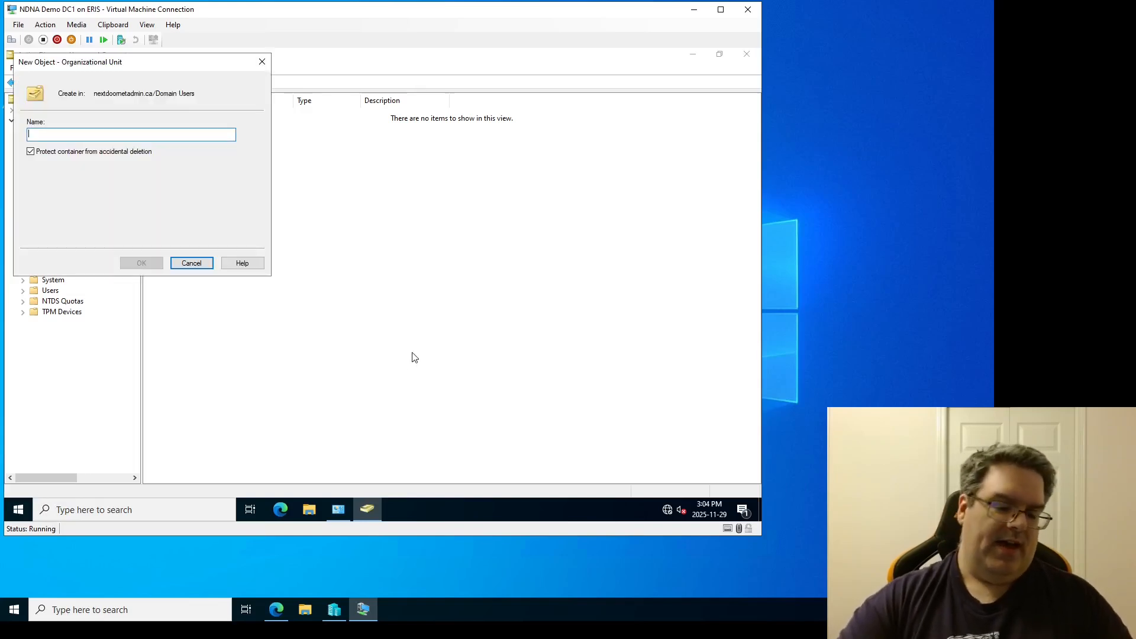
text(Management)
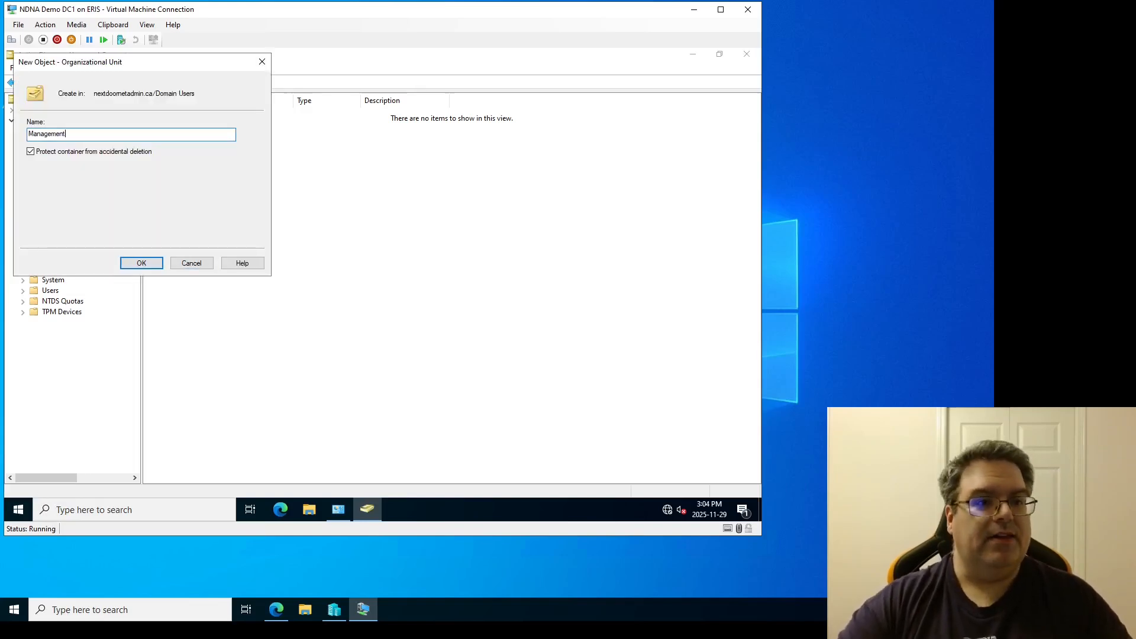
key(Return)
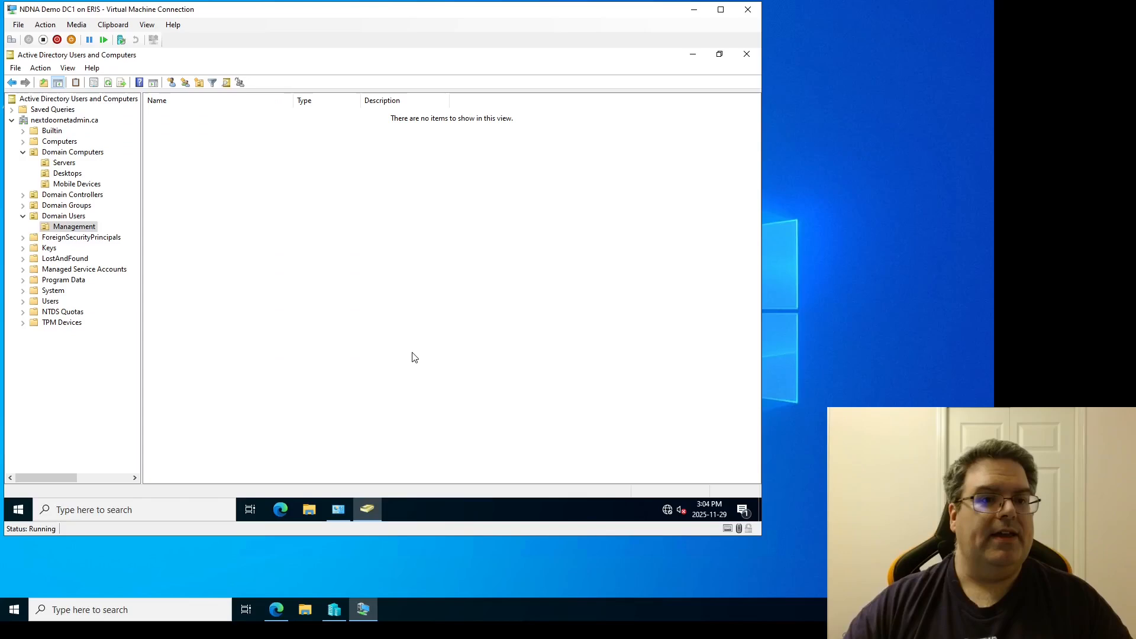
Create an organizational unit named Sales inside the Domain Users OU, protected from accidental deletion
right_click(75, 217)
mouse_move(150, 267)
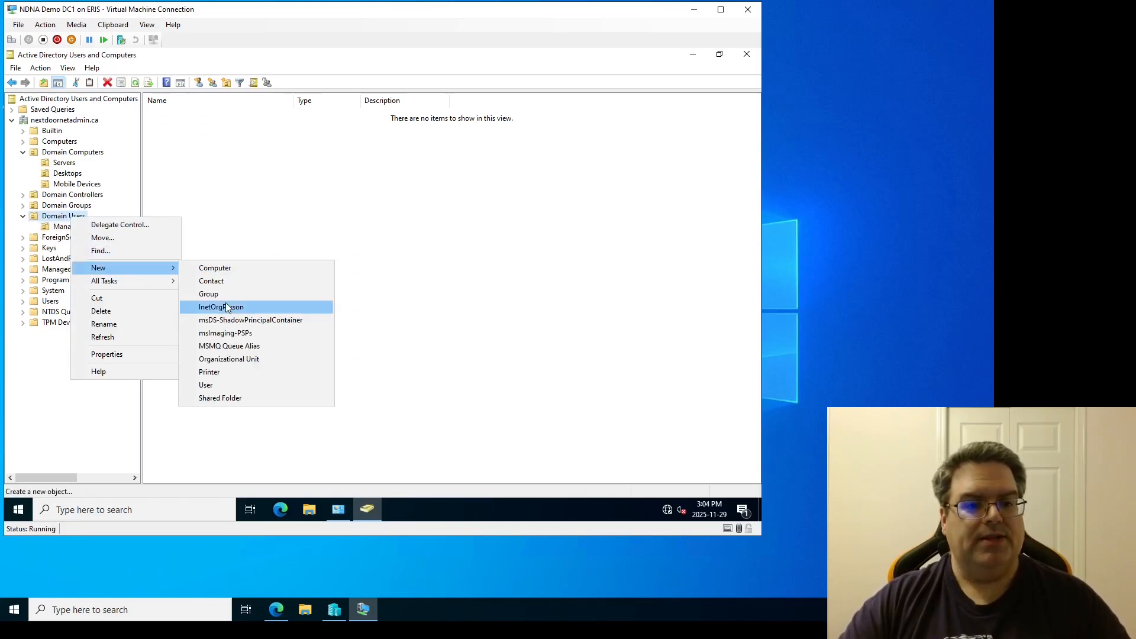
click(241, 359)
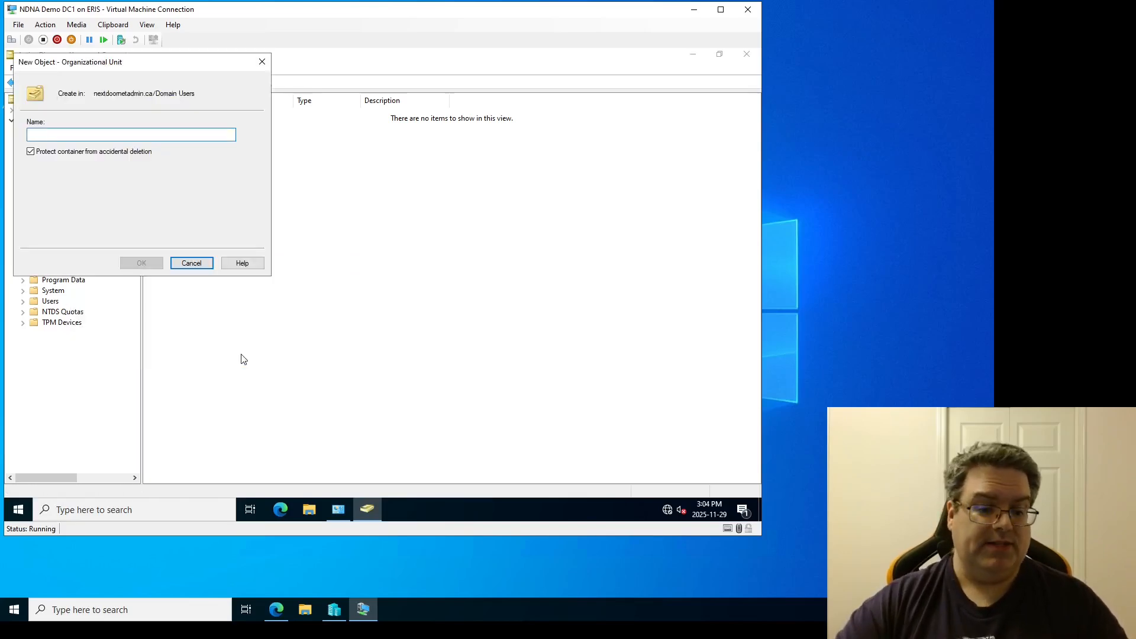
text(Sales)
key(Return)
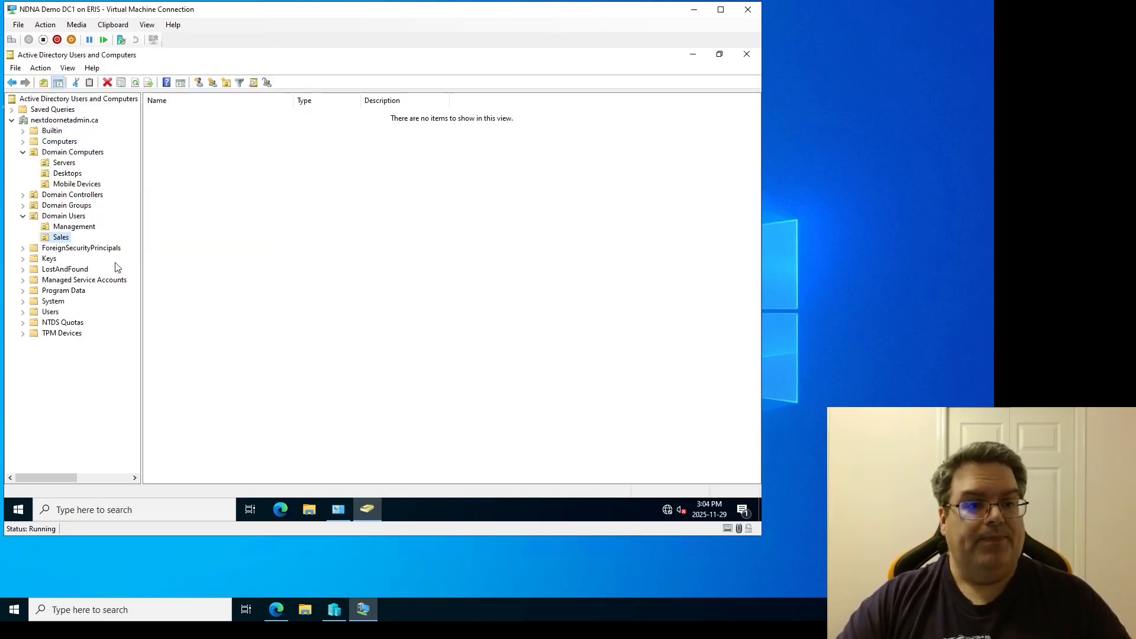
Create an organizational unit named IT inside the Domain Users OU, protected from accidental deletion
right_click(79, 216)
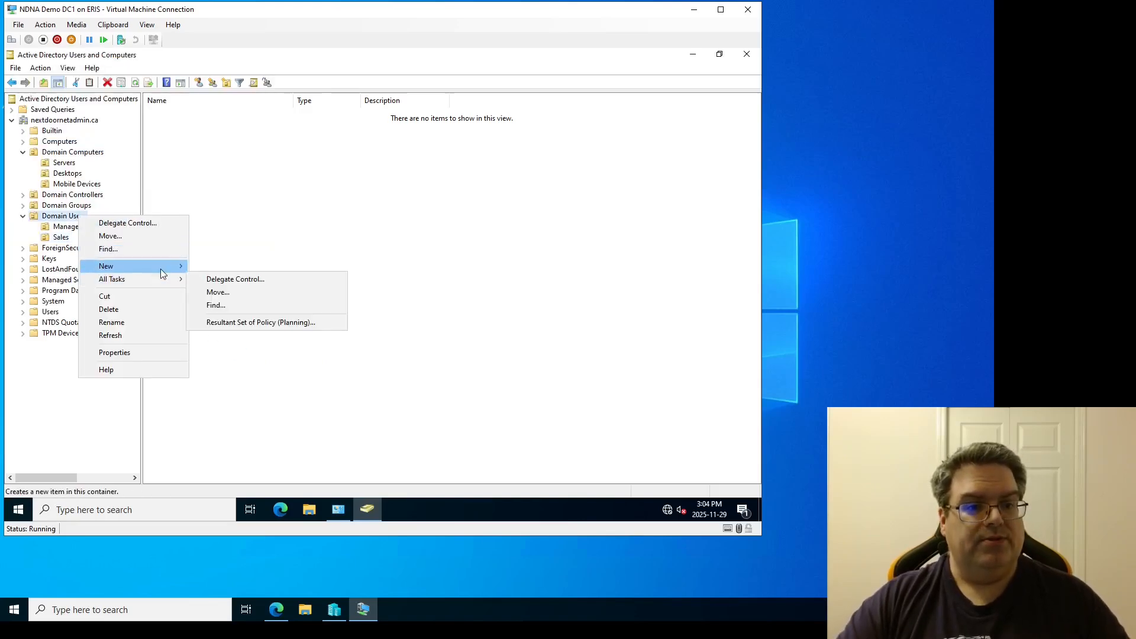
mouse_move(160, 268)
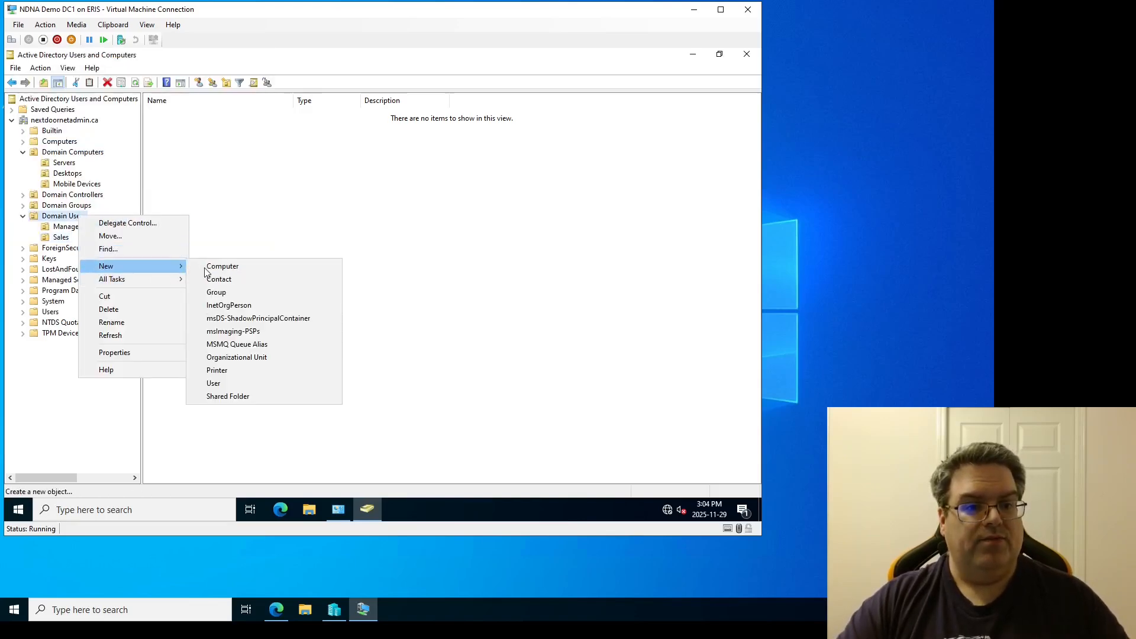
click(252, 358)
text(IT)
key(Return)
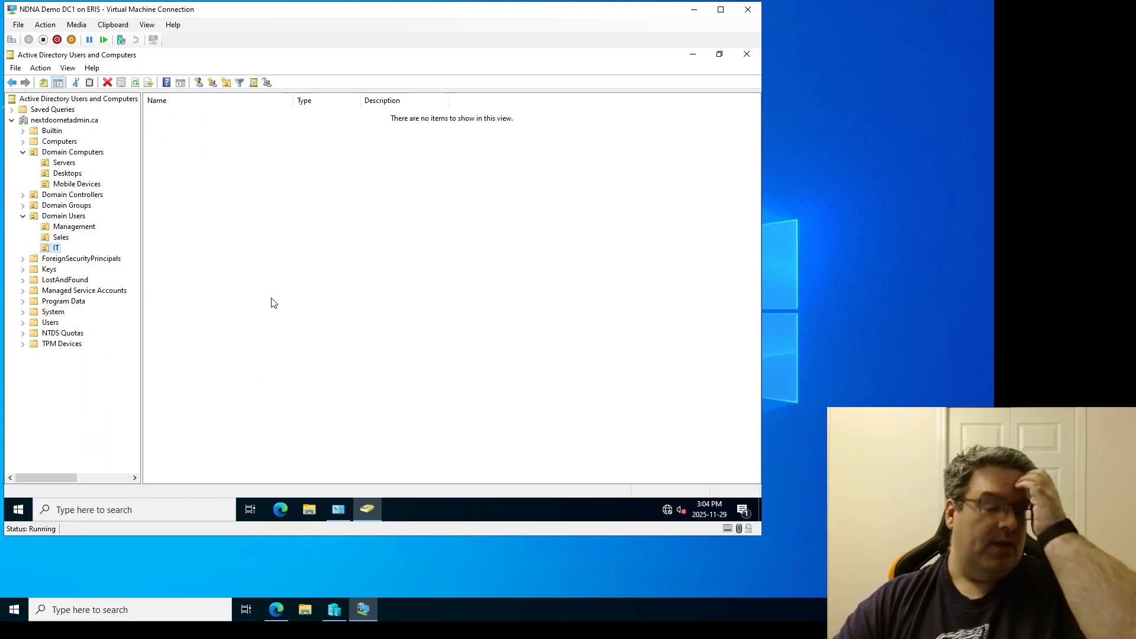
Start a new user in the Sales OU under Domain Users with first name Demo and last name User
click(80, 210)
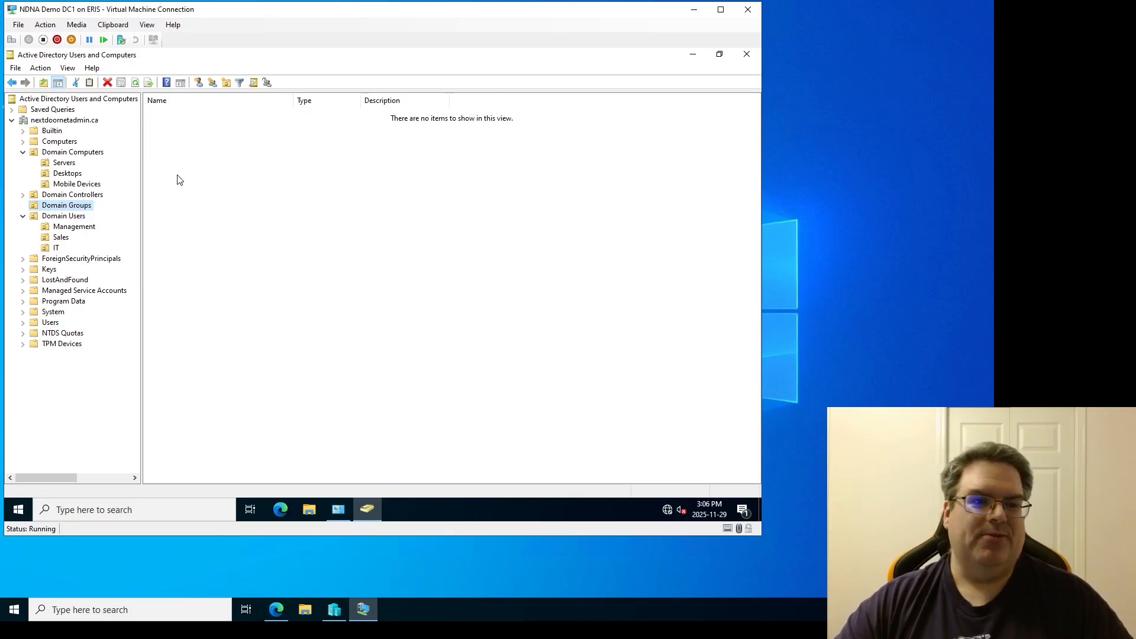
click(61, 238)
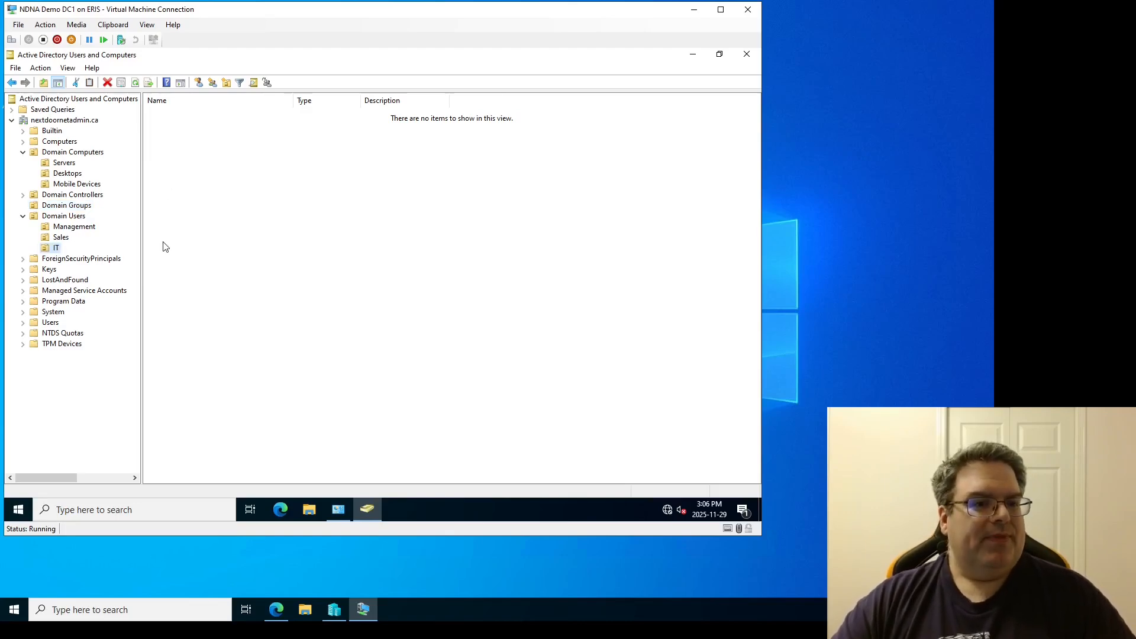
right_click(191, 218)
mouse_move(265, 269)
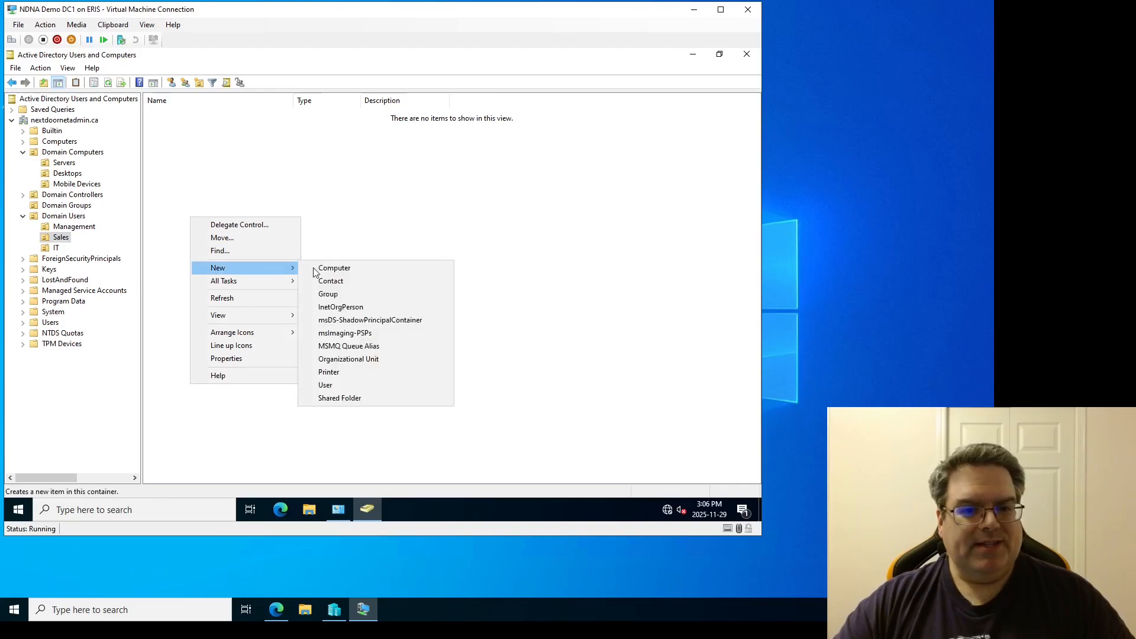
click(337, 385)
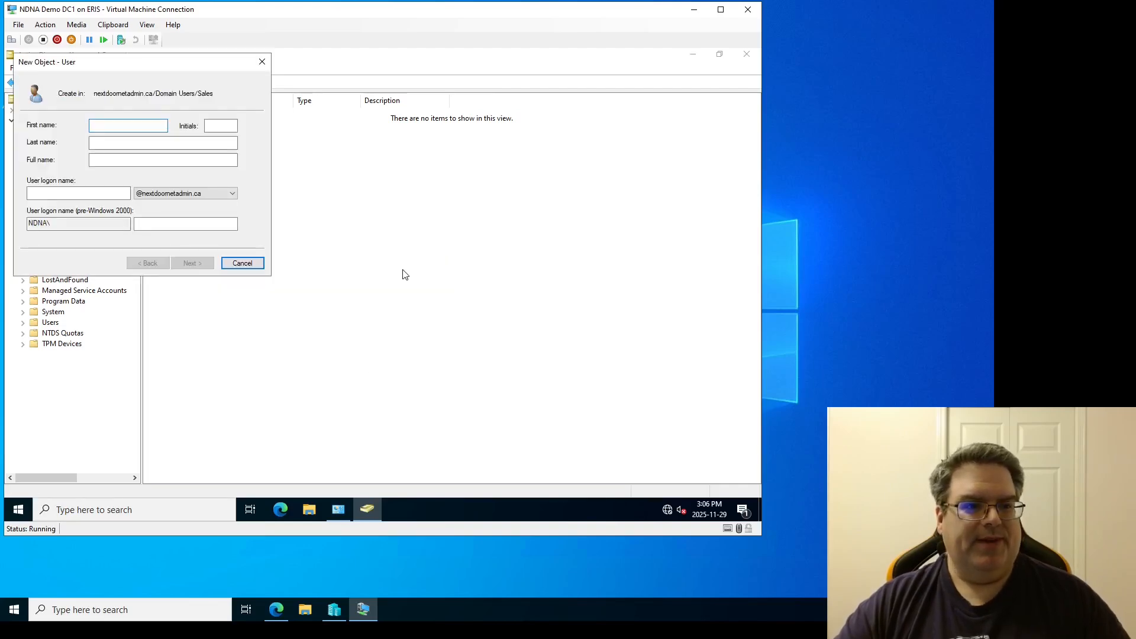
text(Demo)
key(Tab)
key(Tab)
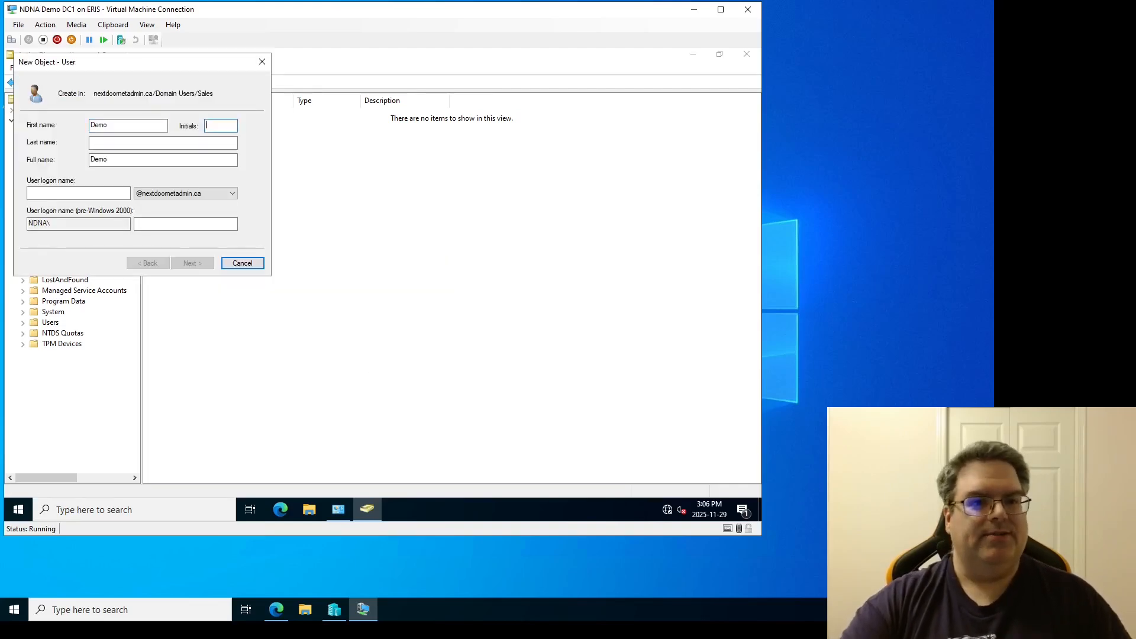
text(Use)
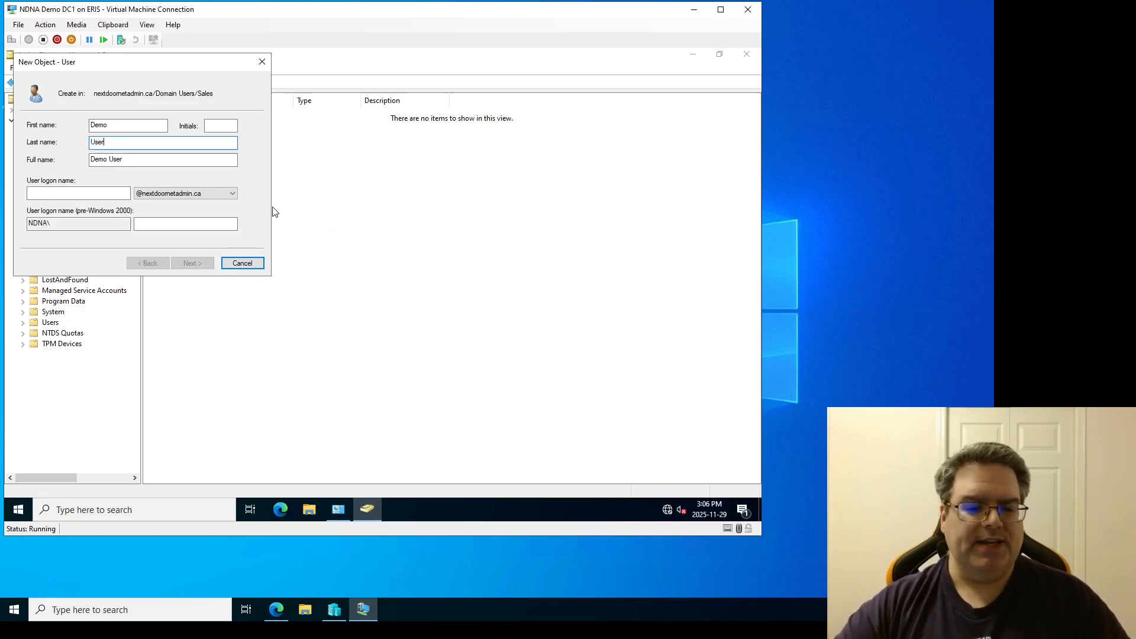
text(r)
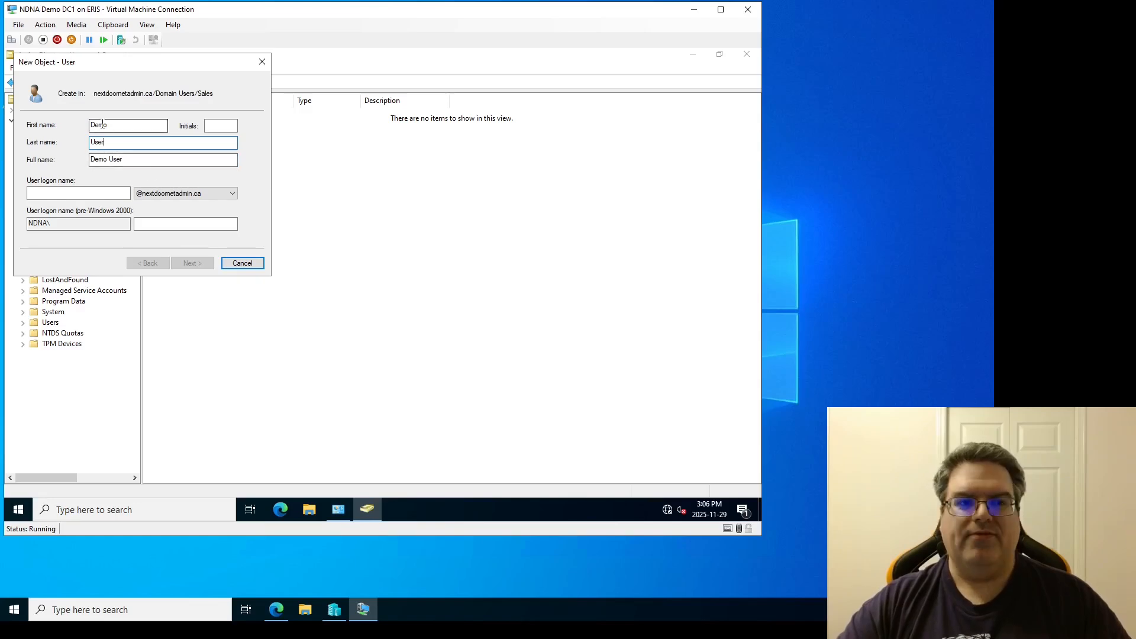
Try AE as the new user's initials and clear the initials again
click(210, 124)
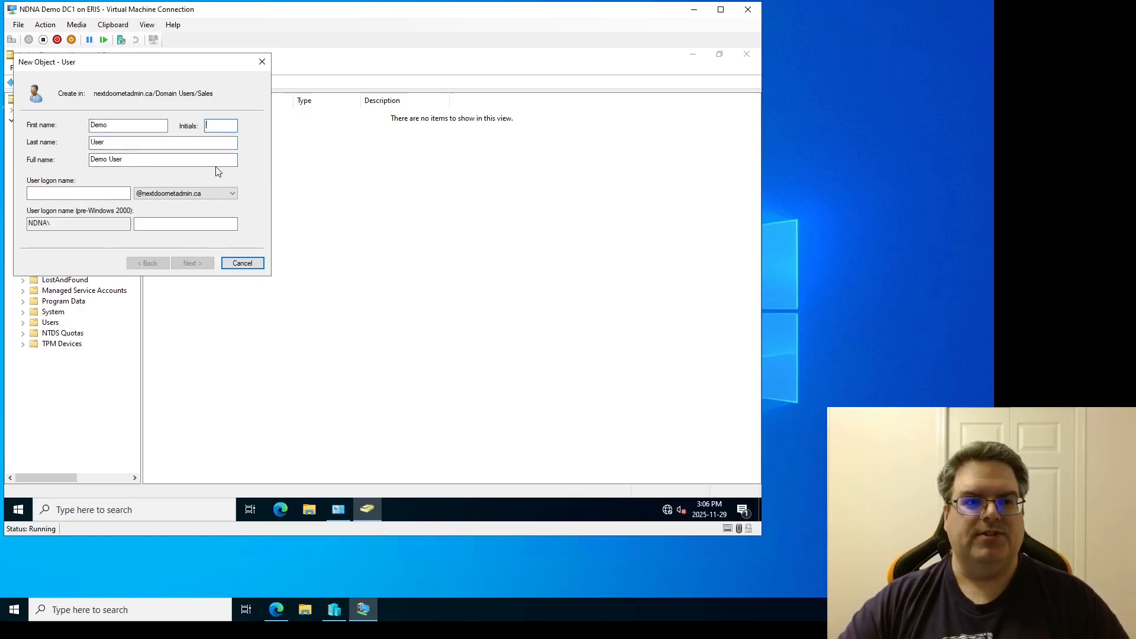
text(a)
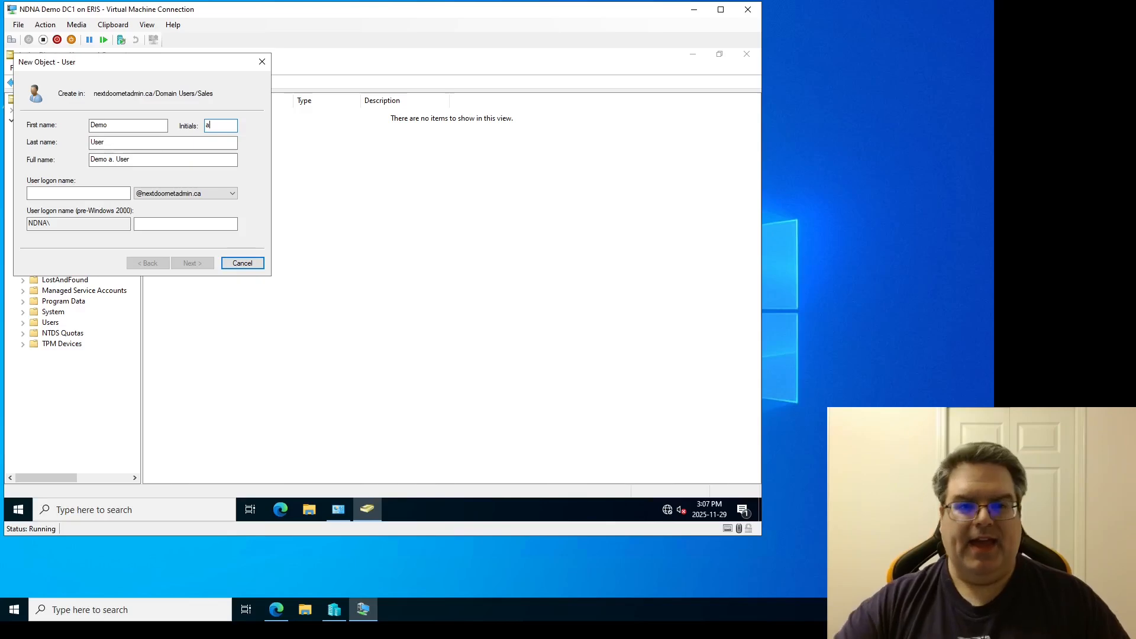
key(BackSpace)
text(AE)
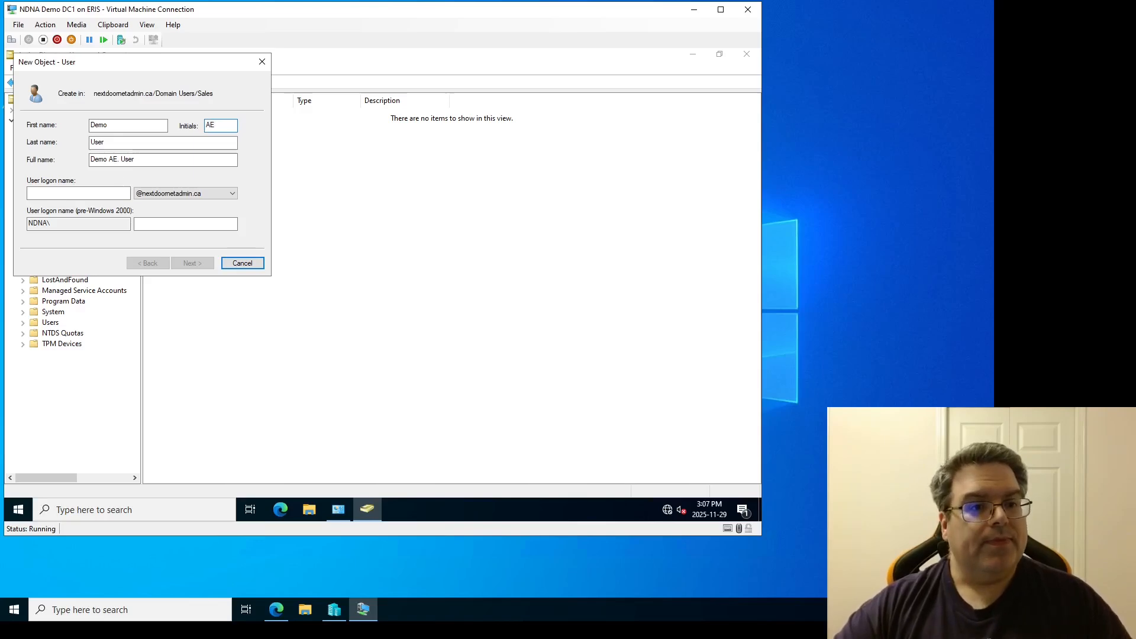
key(BackSpace)
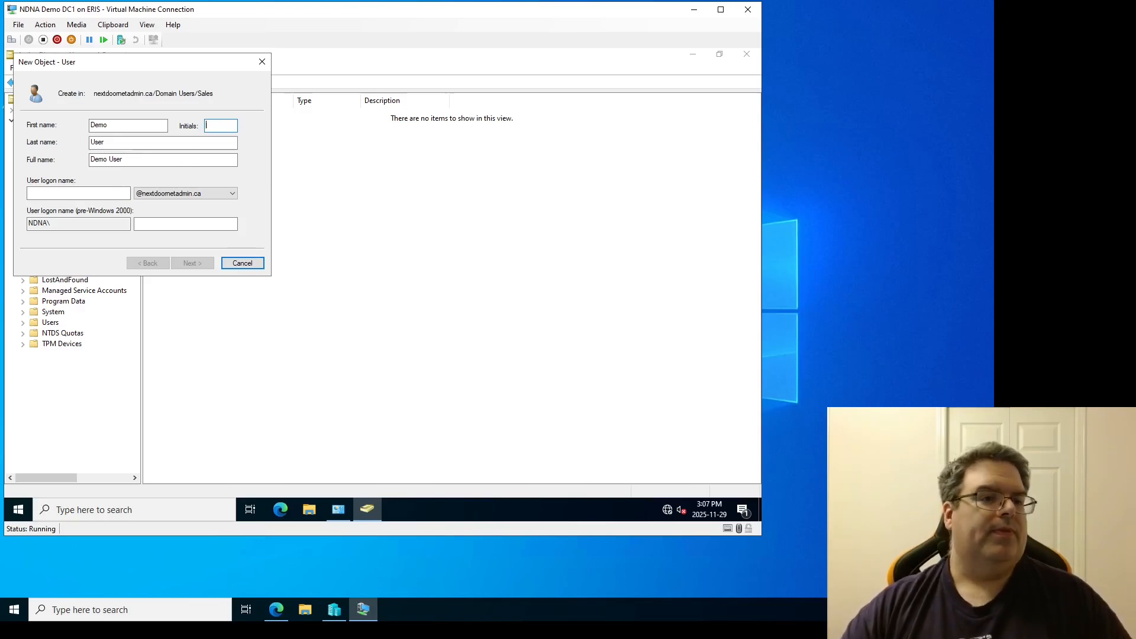
click(71, 192)
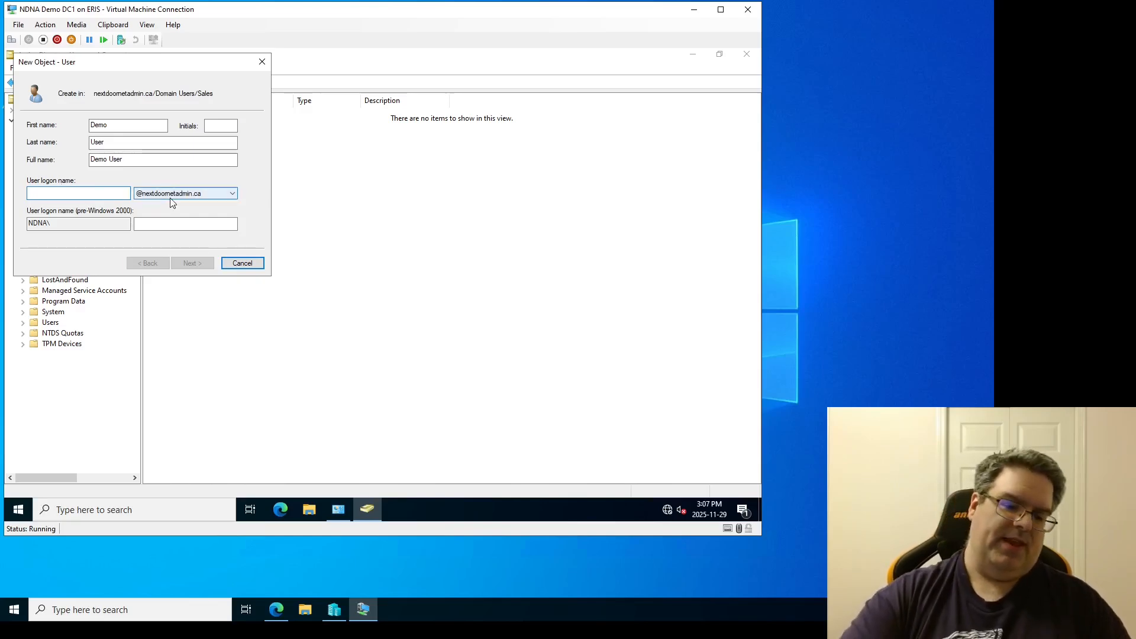
text(duser)
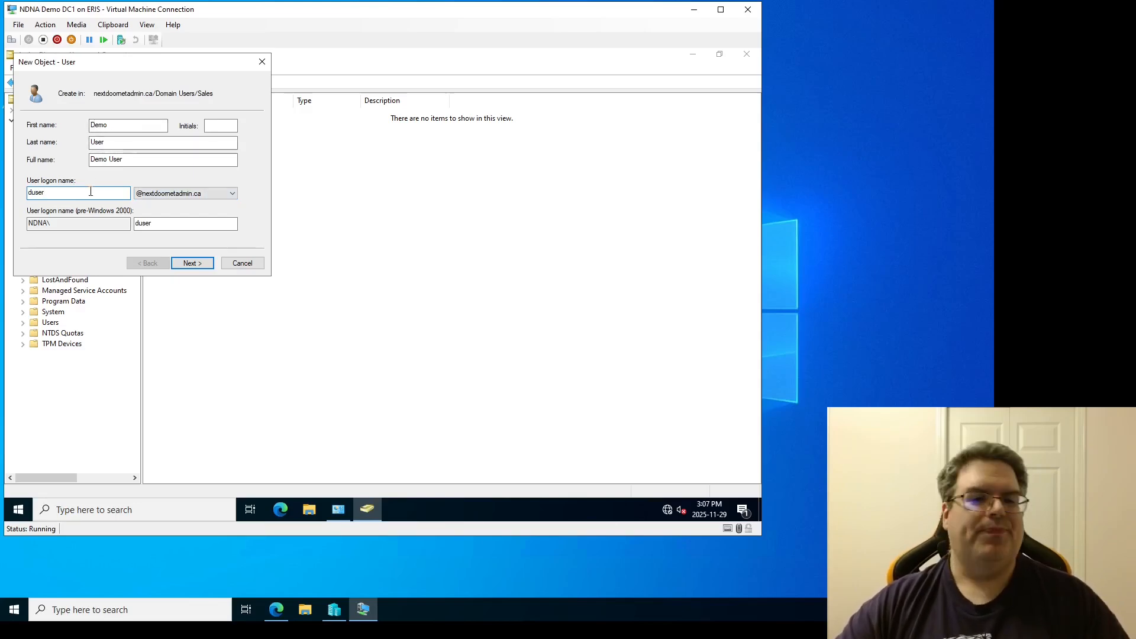
click(158, 195)
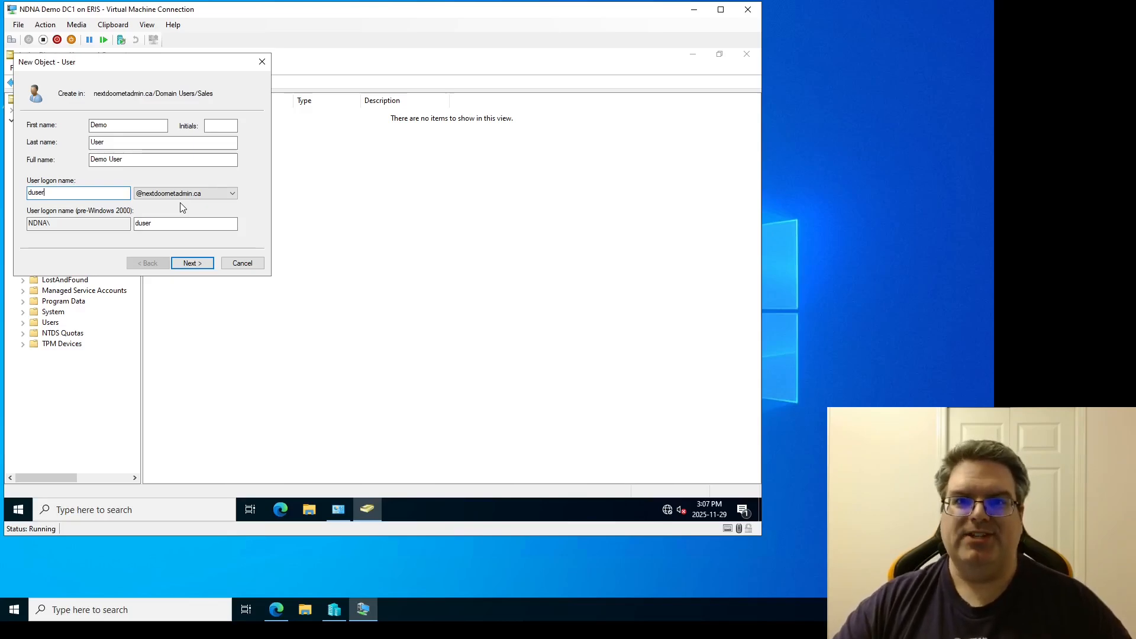
click(232, 200)
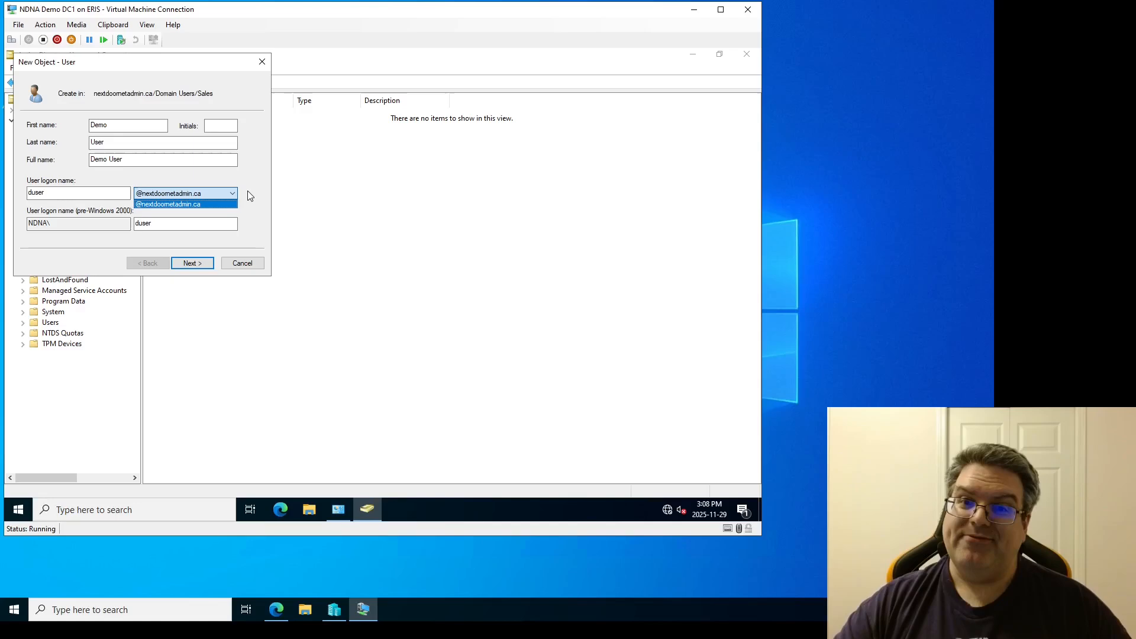
click(222, 204)
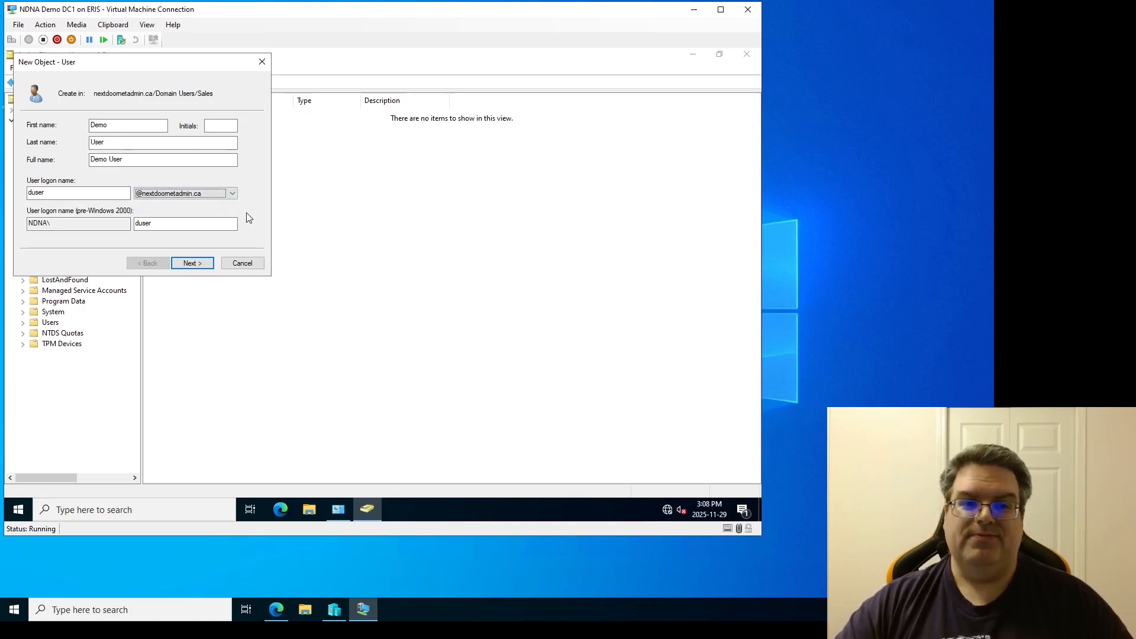
click(233, 194)
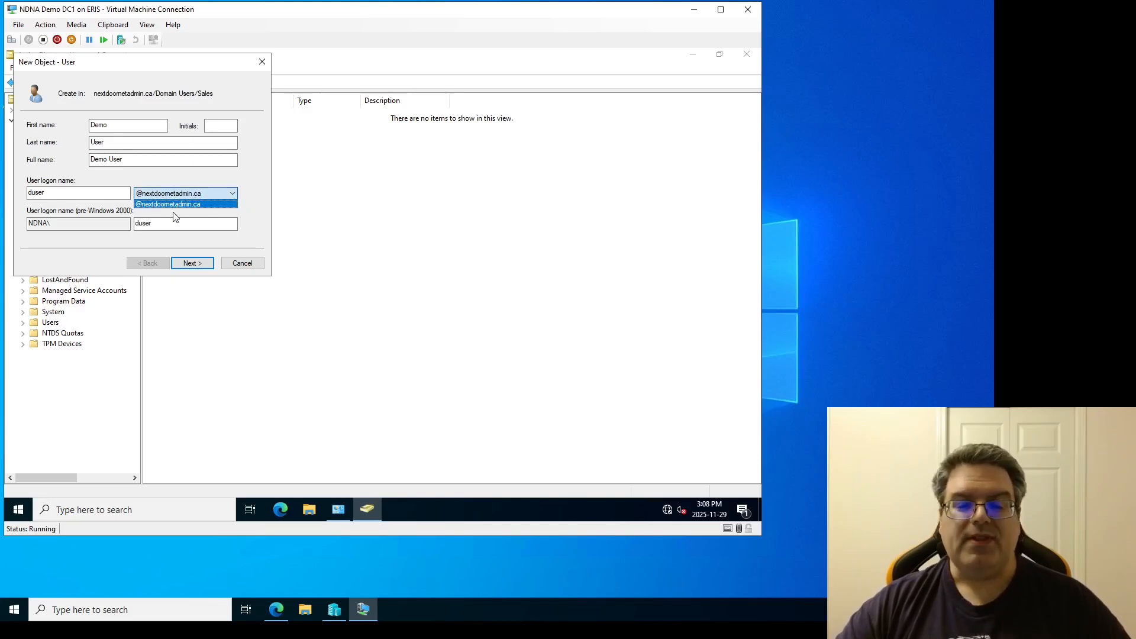
click(251, 212)
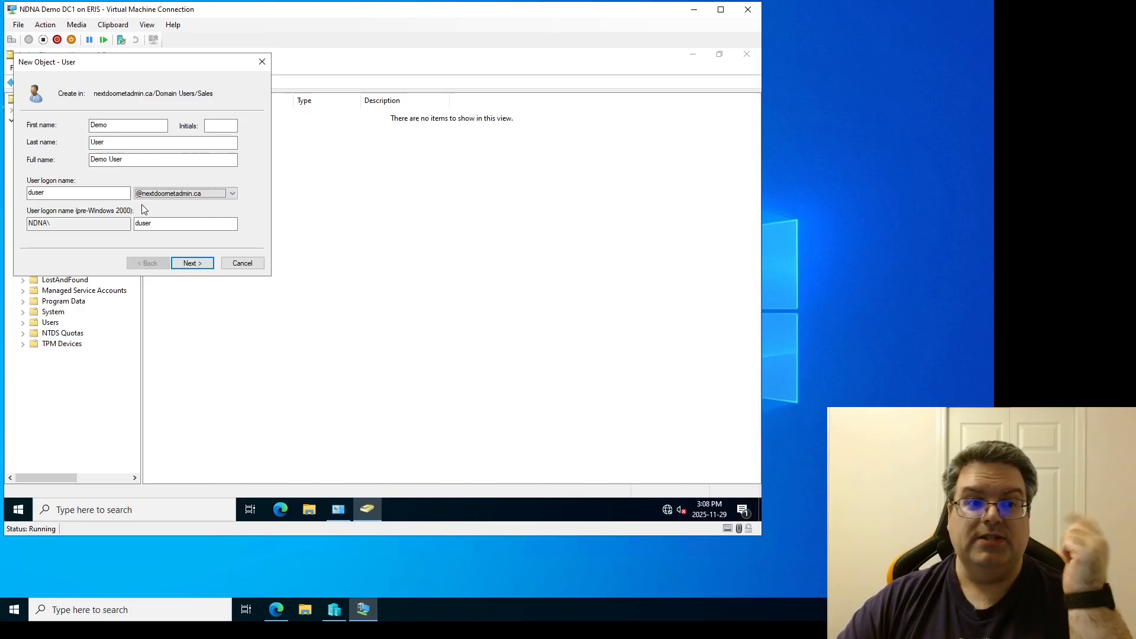
click(105, 194)
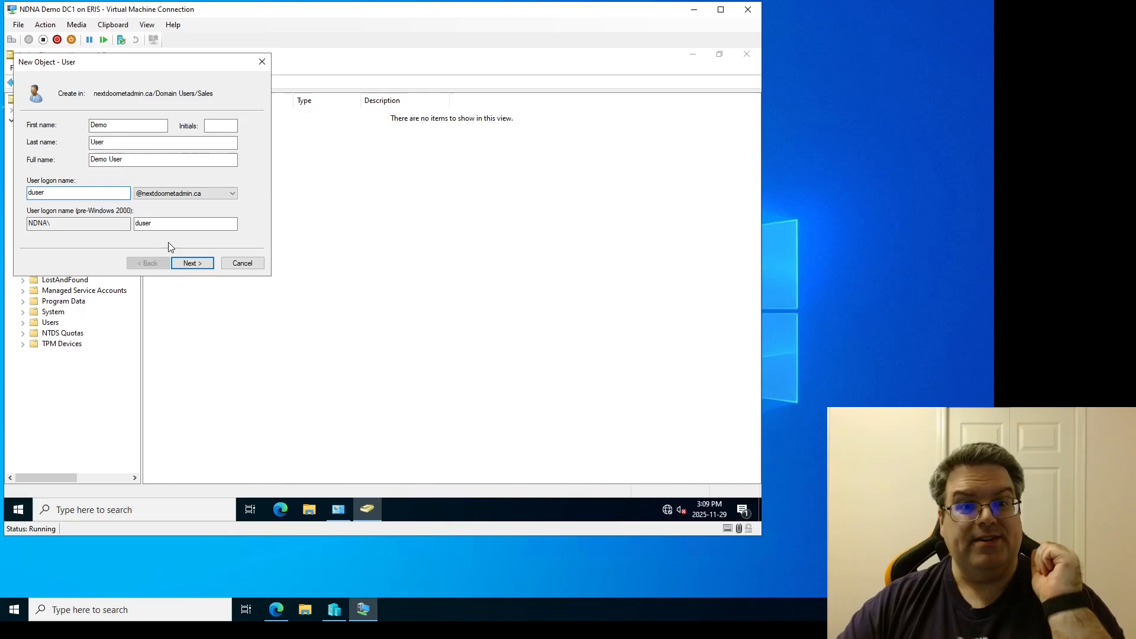
Enter and confirm the new user's account password and turn off the requirement to change it at next logon
click(188, 265)
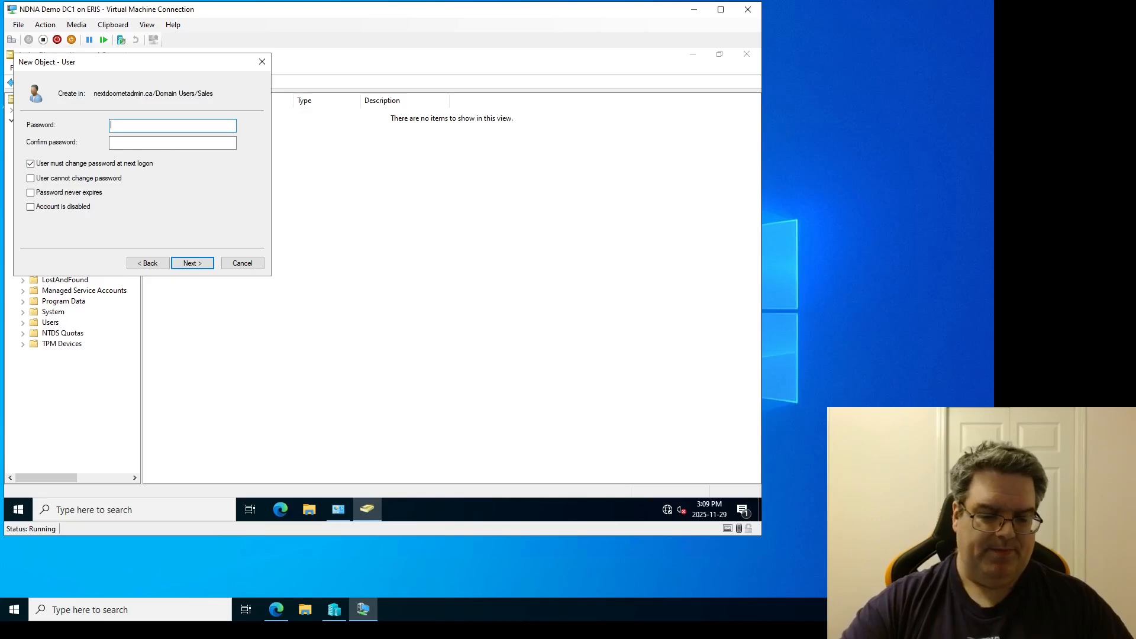
text(••••••••••)
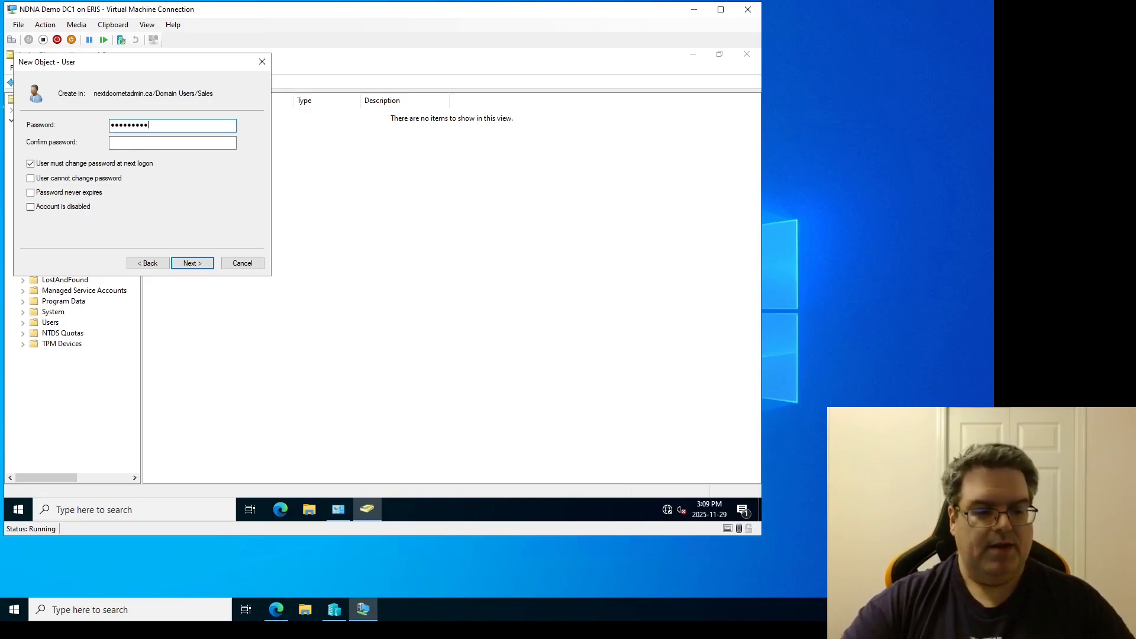
key(Tab)
text(••••••••••)
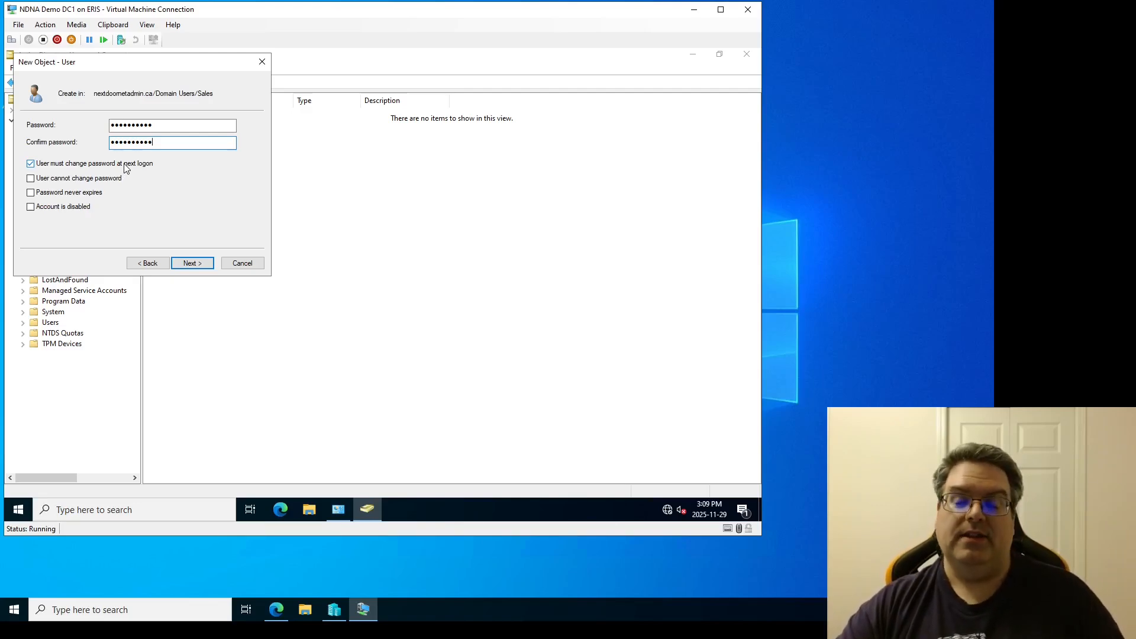
click(81, 165)
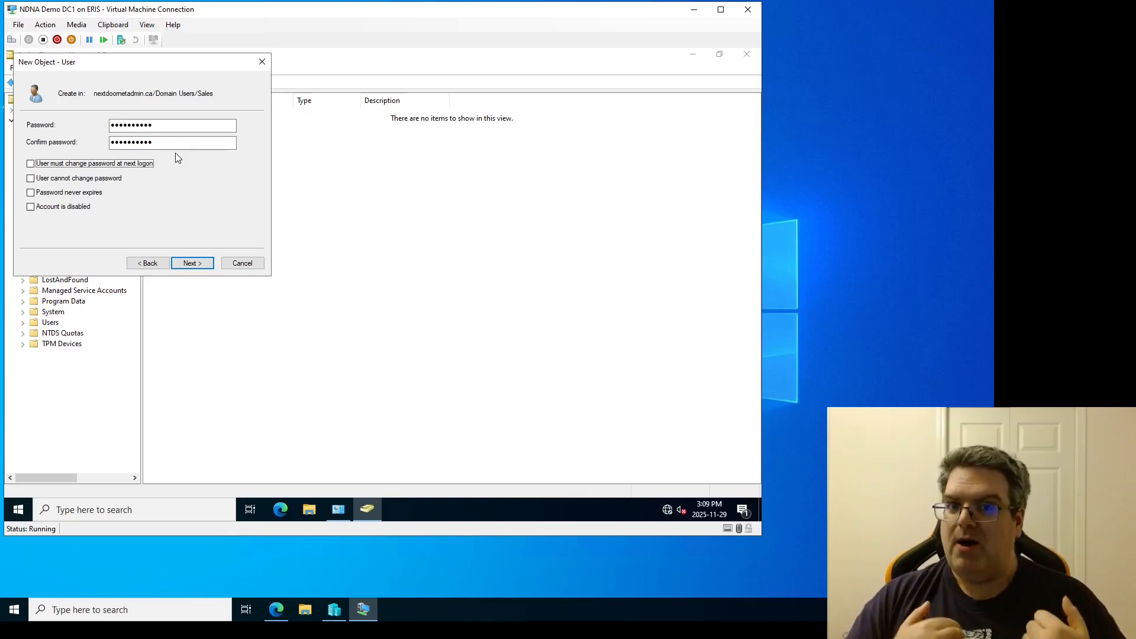
Try the User cannot change password and Password never expires options for the new user and clear both again
click(103, 180)
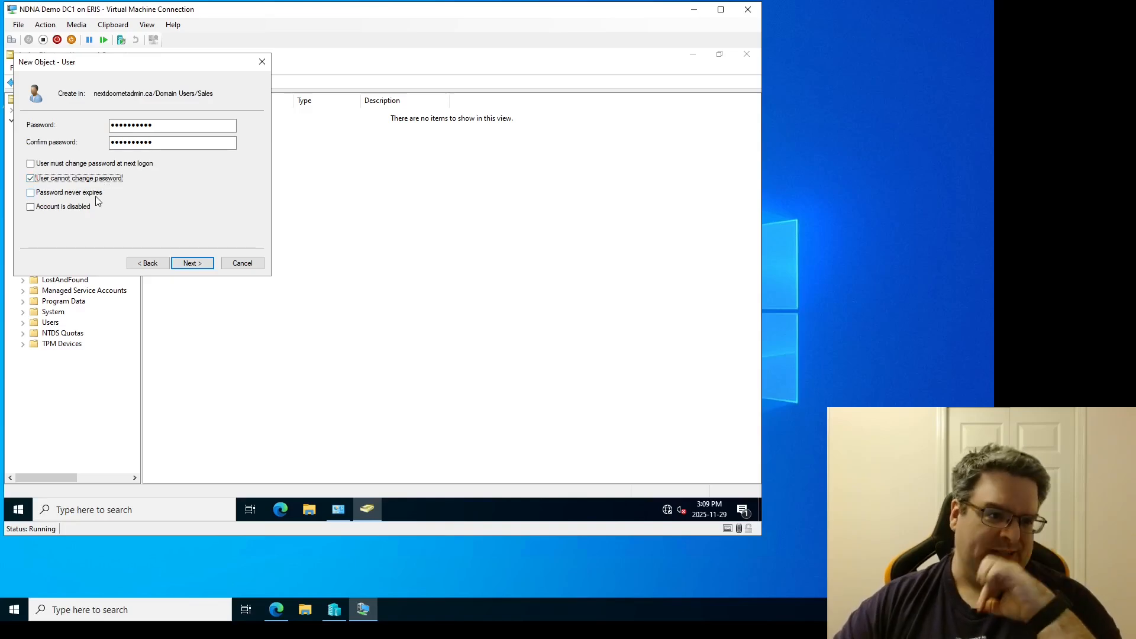
click(96, 195)
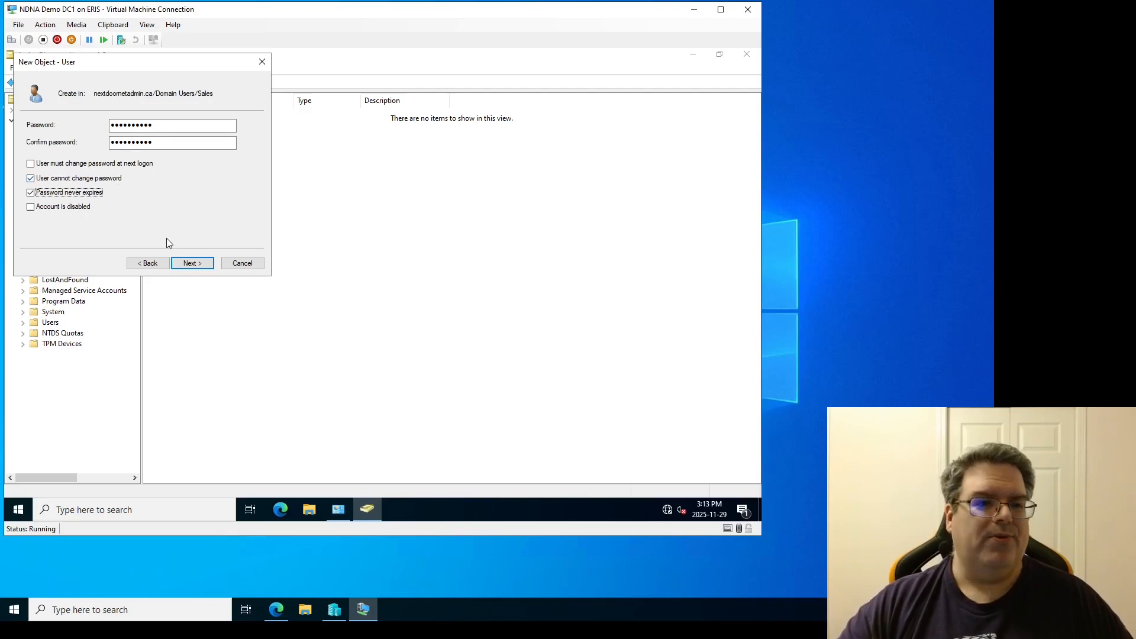
click(96, 192)
click(96, 179)
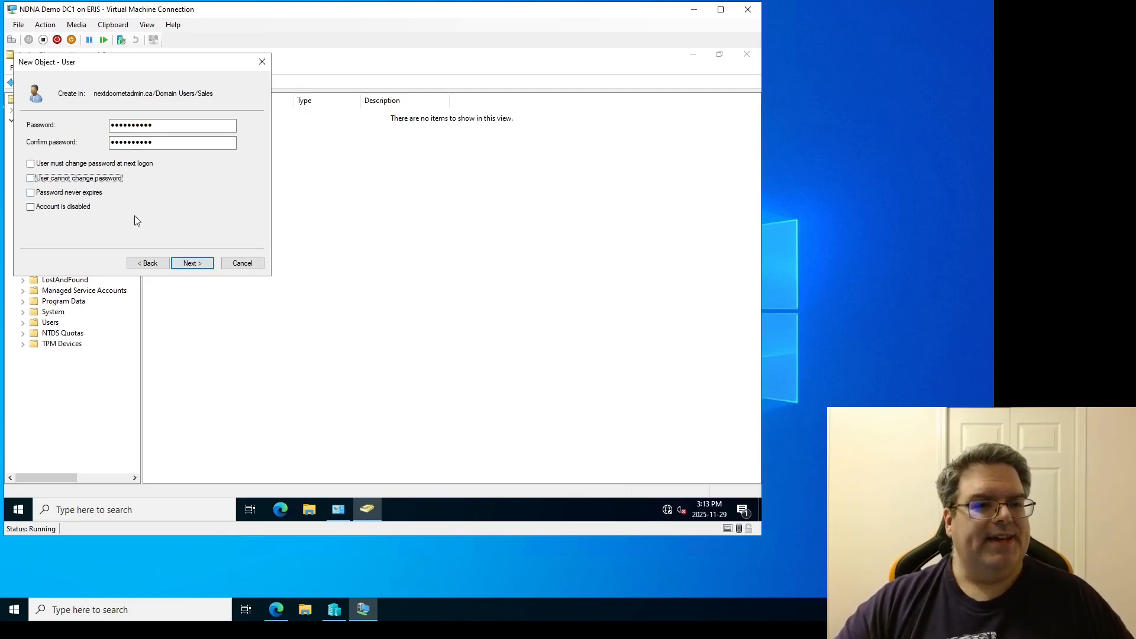
Set the new user's password to never expire and finish creating the account in the Sales OU
click(92, 194)
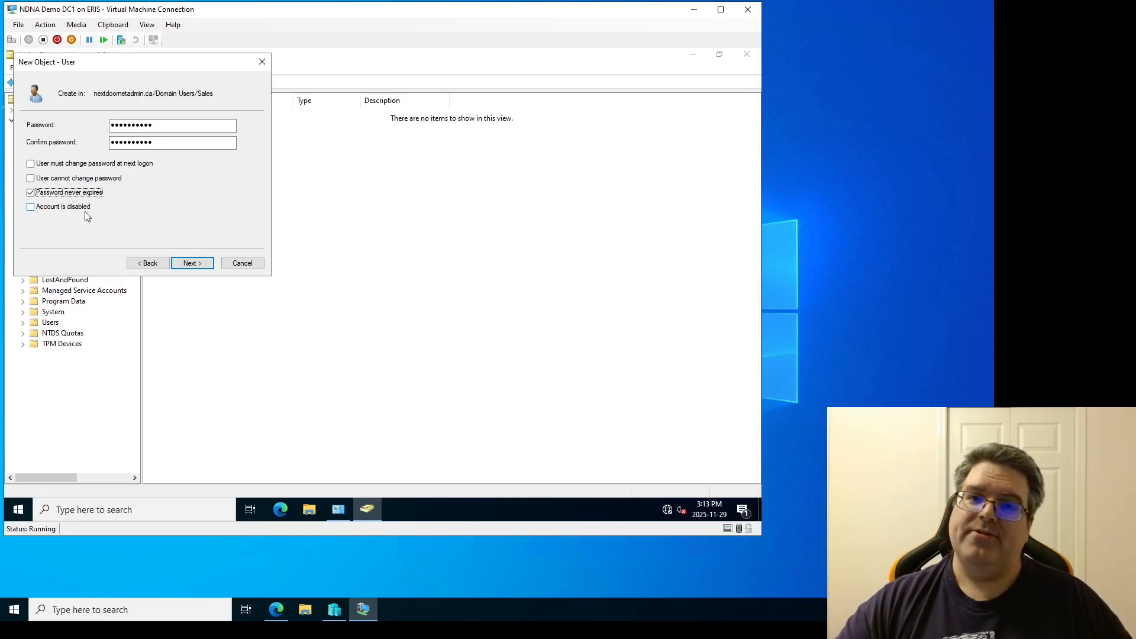
click(191, 265)
click(192, 264)
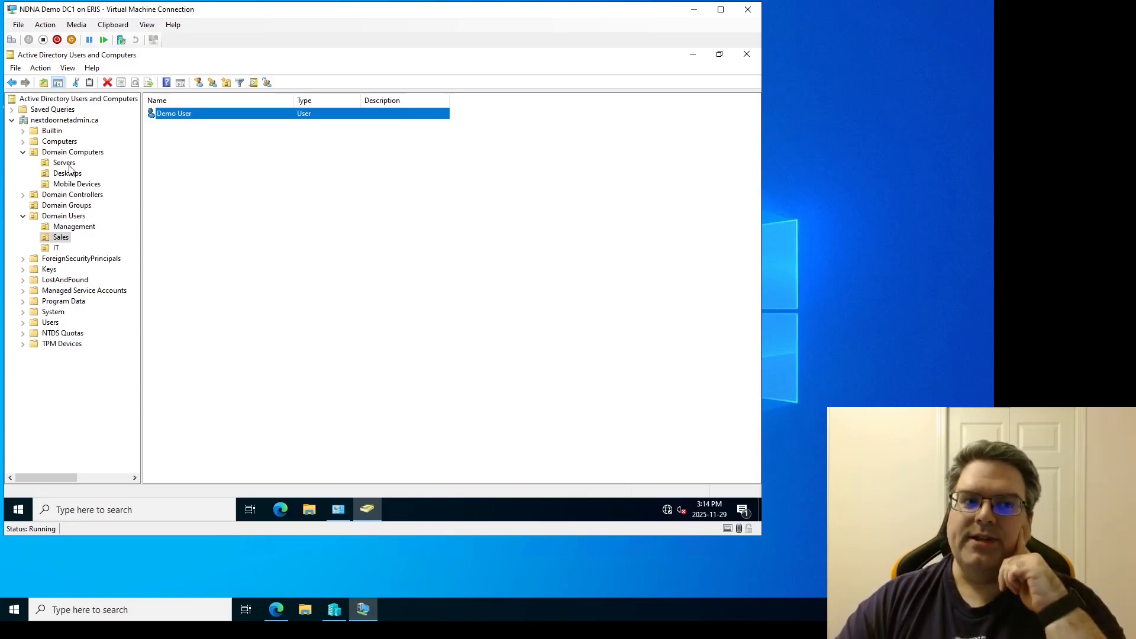
View the default Computers container, and in Microsoft Edge examine the redirect article's WellKnownObjects attribute with its CN=Computers and CN=Users paths
click(58, 143)
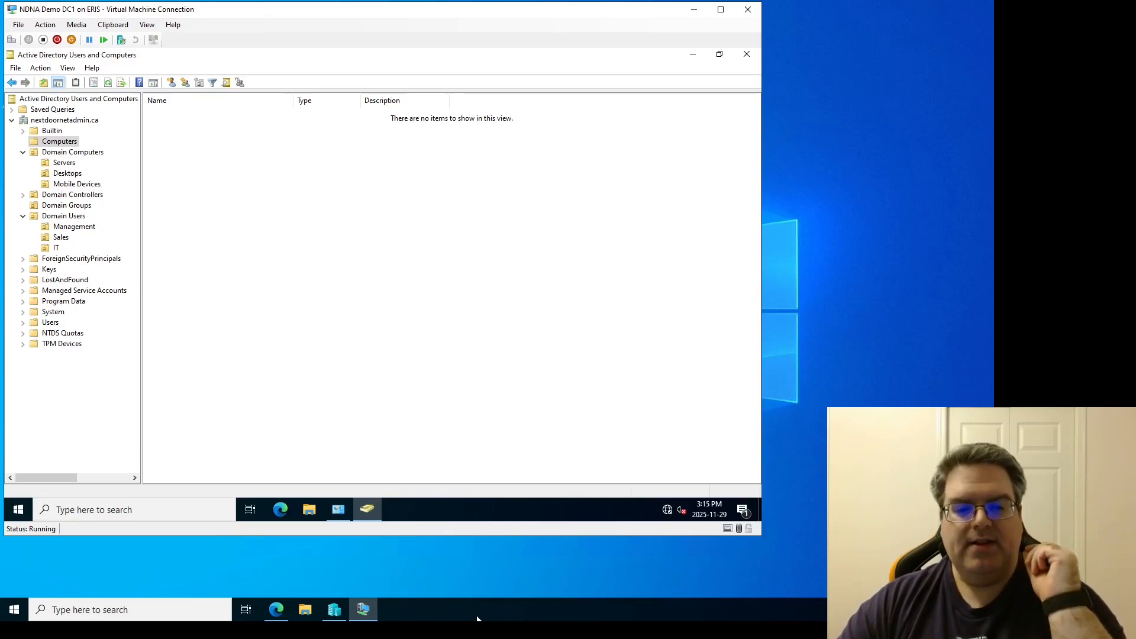
click(276, 609)
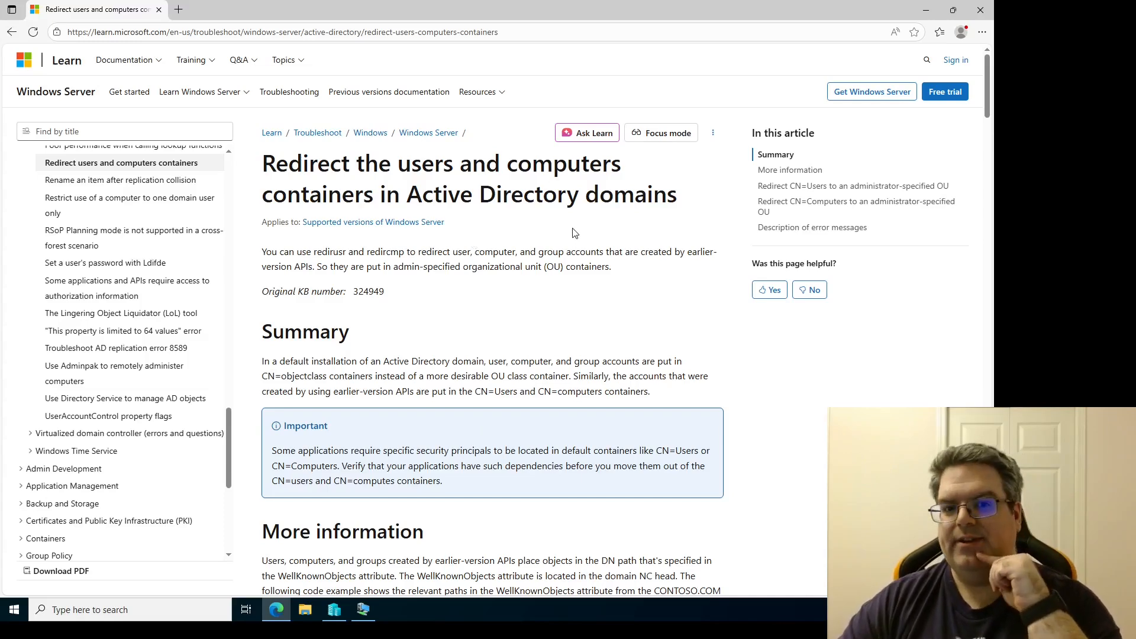
scroll(661, 299, down, 3)
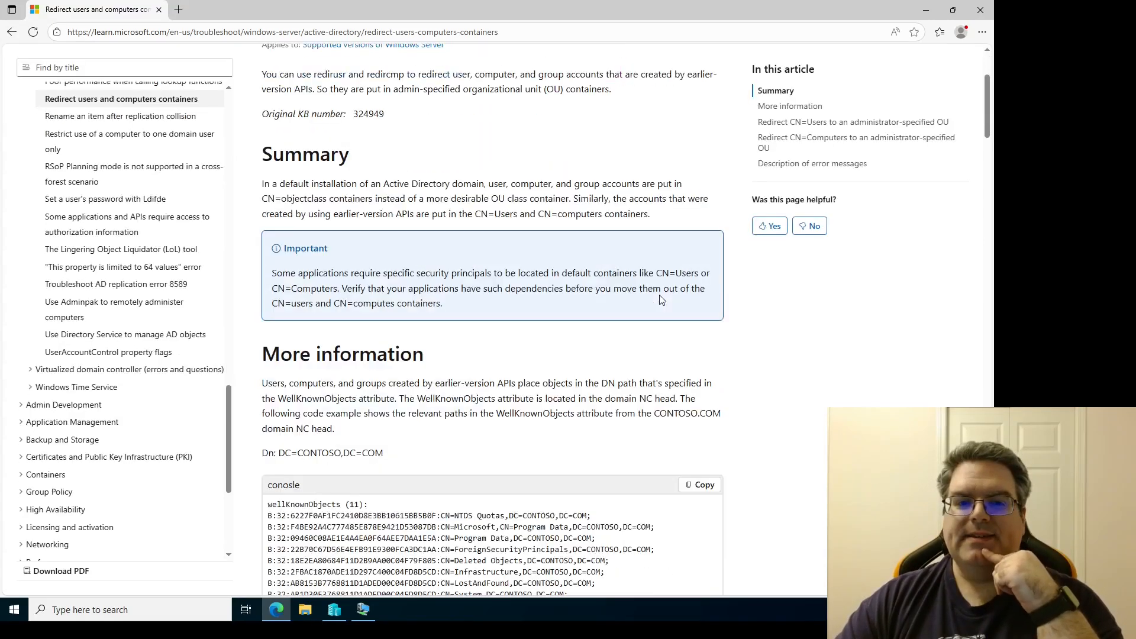
scroll(662, 299, down, 2)
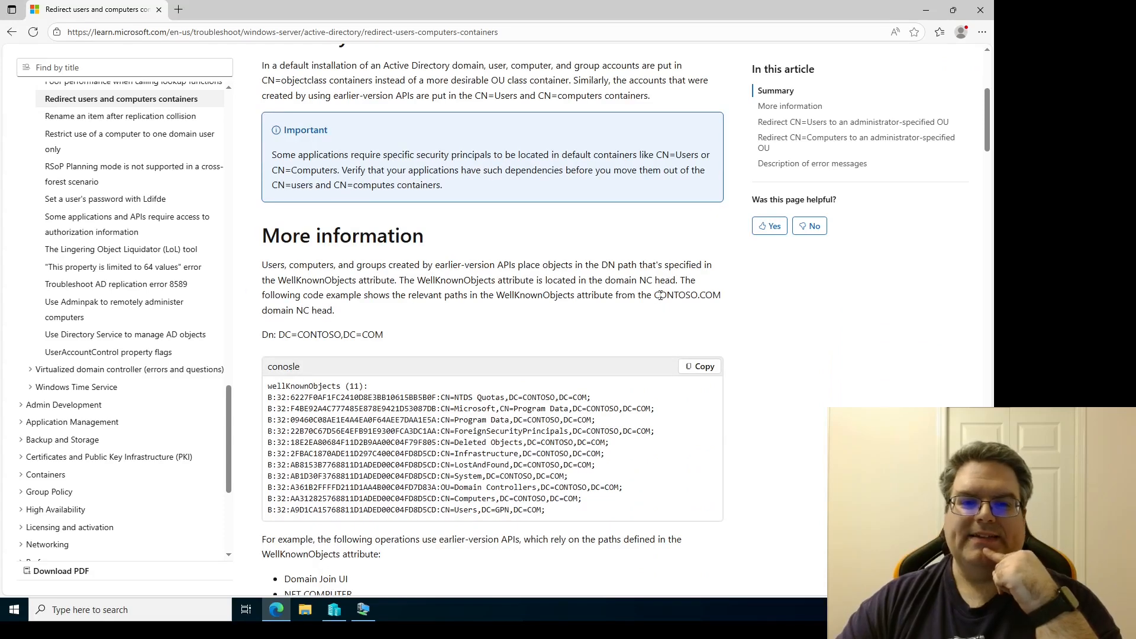
drag(417, 281, 493, 282)
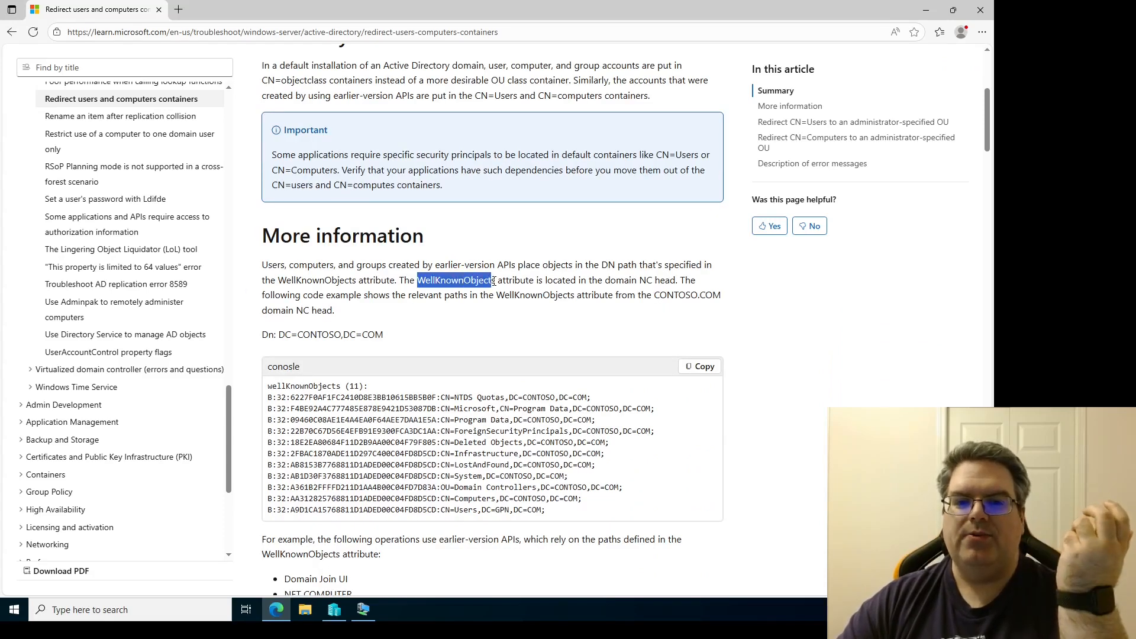
click(580, 288)
scroll(581, 300, down, 2)
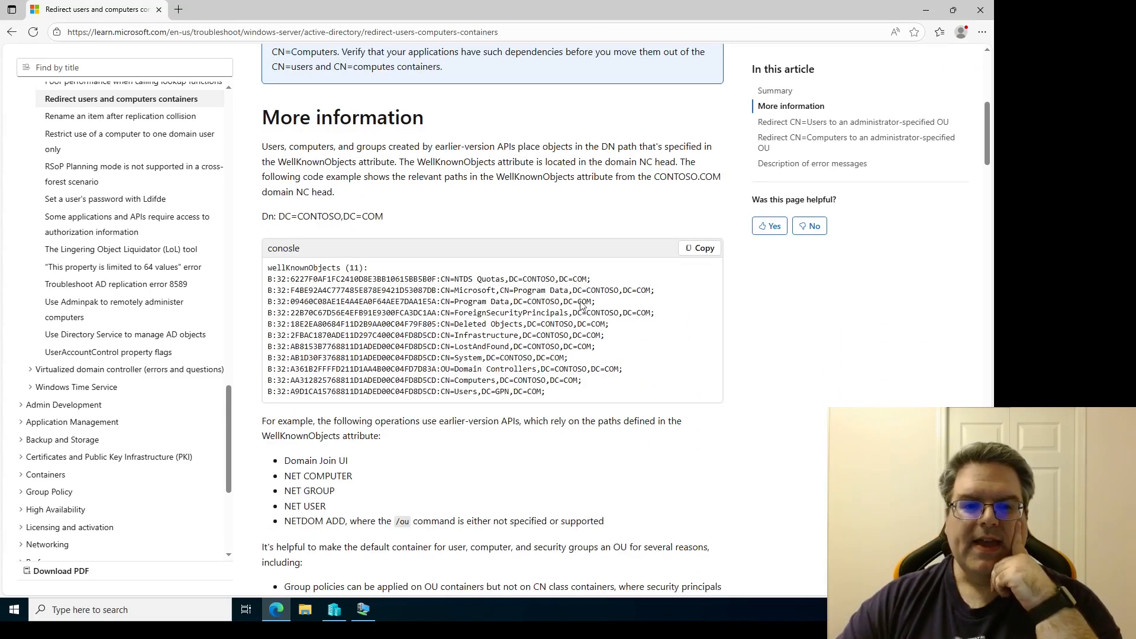
drag(439, 383, 521, 382)
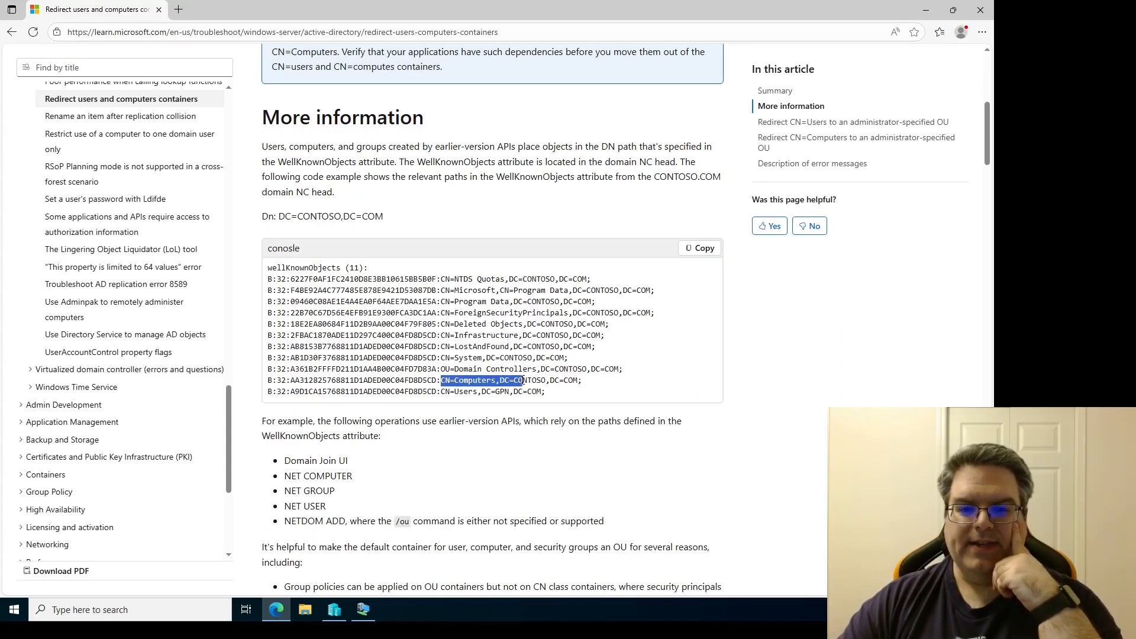
click(444, 393)
drag(441, 392, 476, 392)
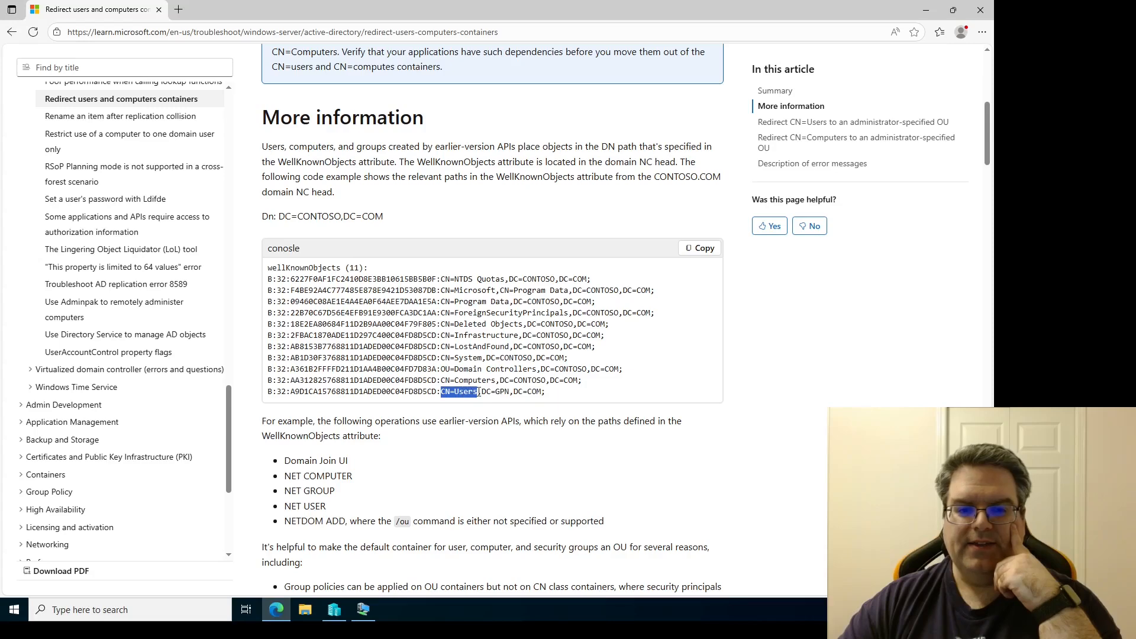
click(500, 354)
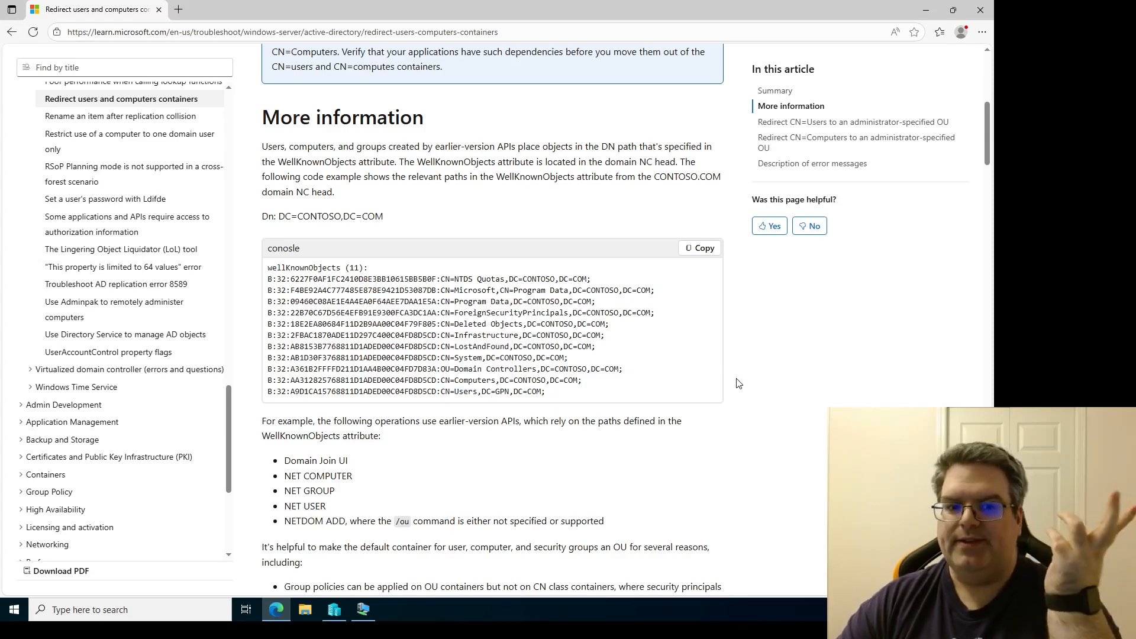
Read the article's list of operations that rely on the WellKnownObjects paths, from Domain Join UI to NETDOM ADD
scroll(719, 378, down, 3)
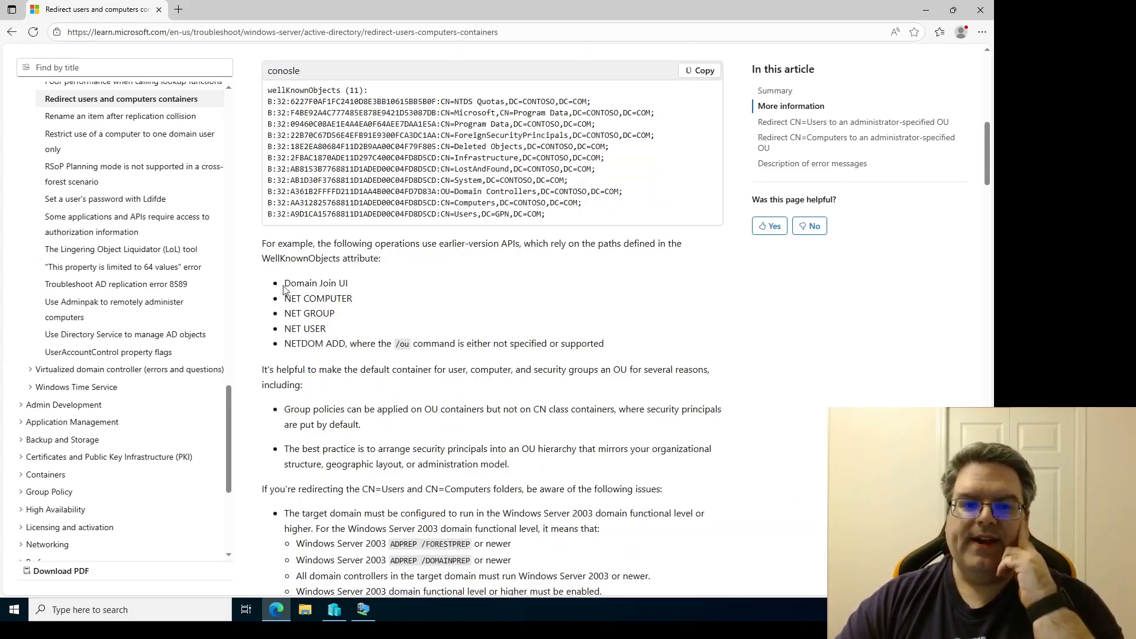
drag(283, 283, 385, 289)
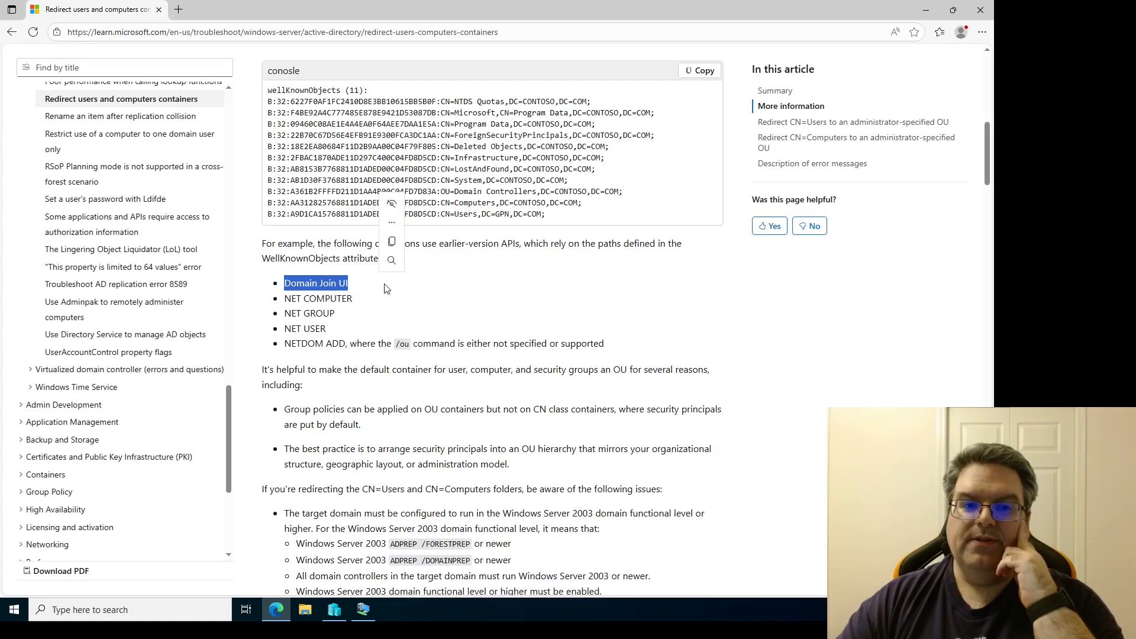
click(426, 309)
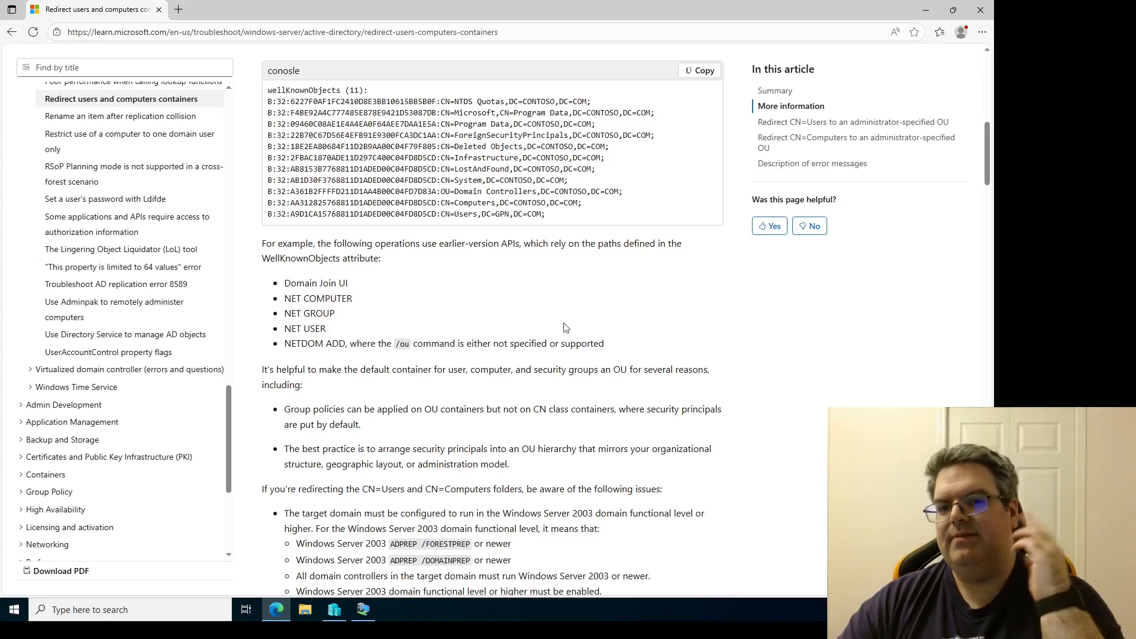
drag(345, 344, 286, 296)
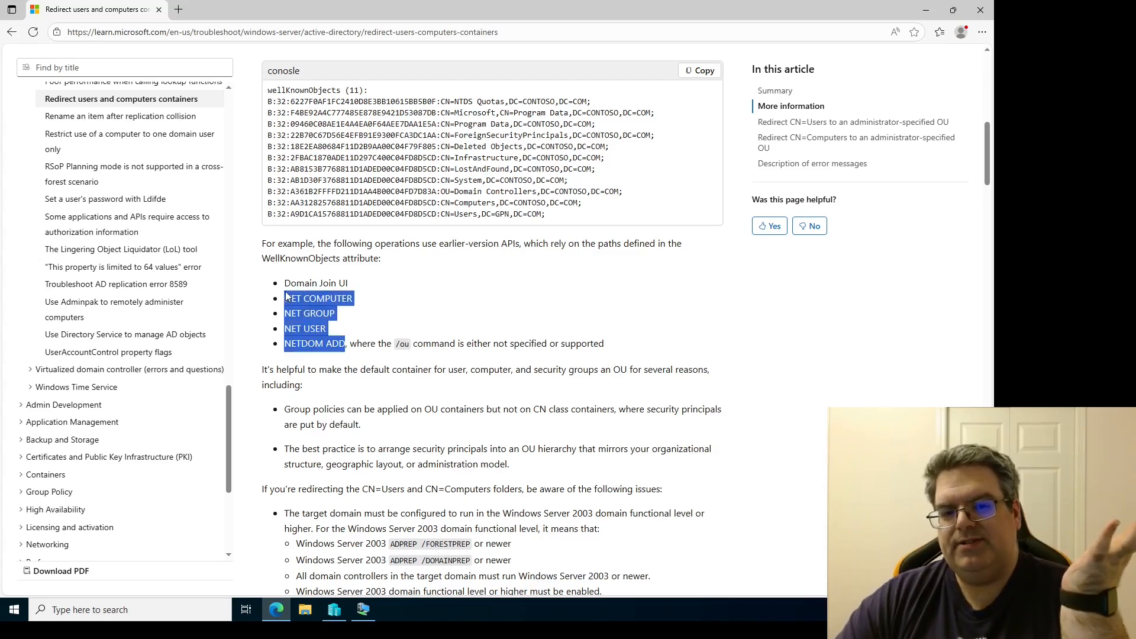
click(445, 328)
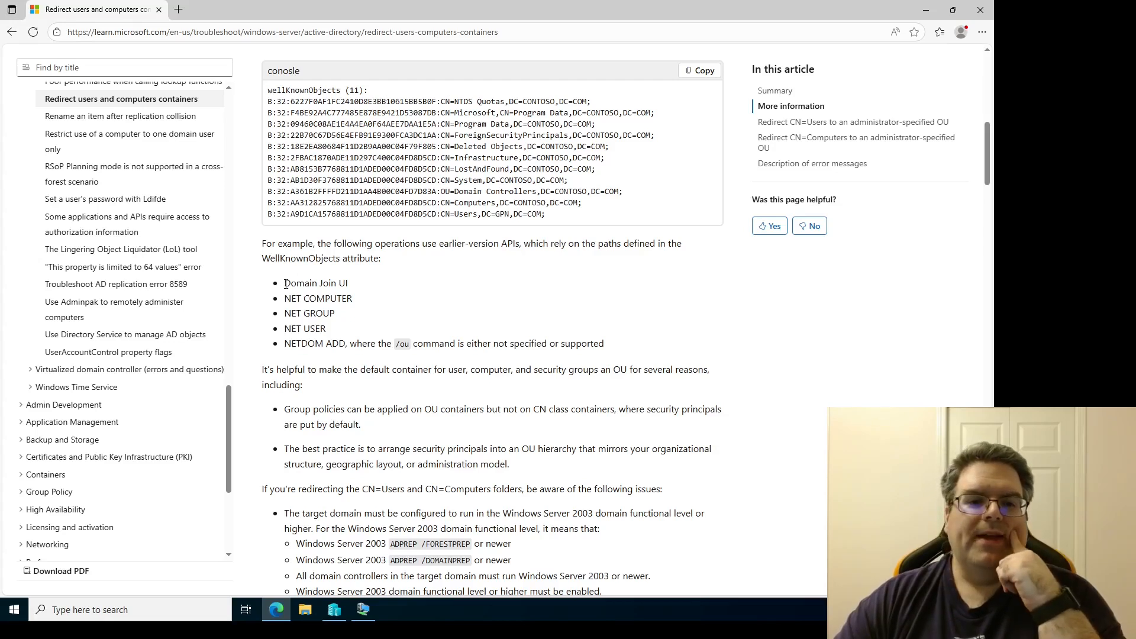
drag(286, 284, 369, 288)
click(539, 290)
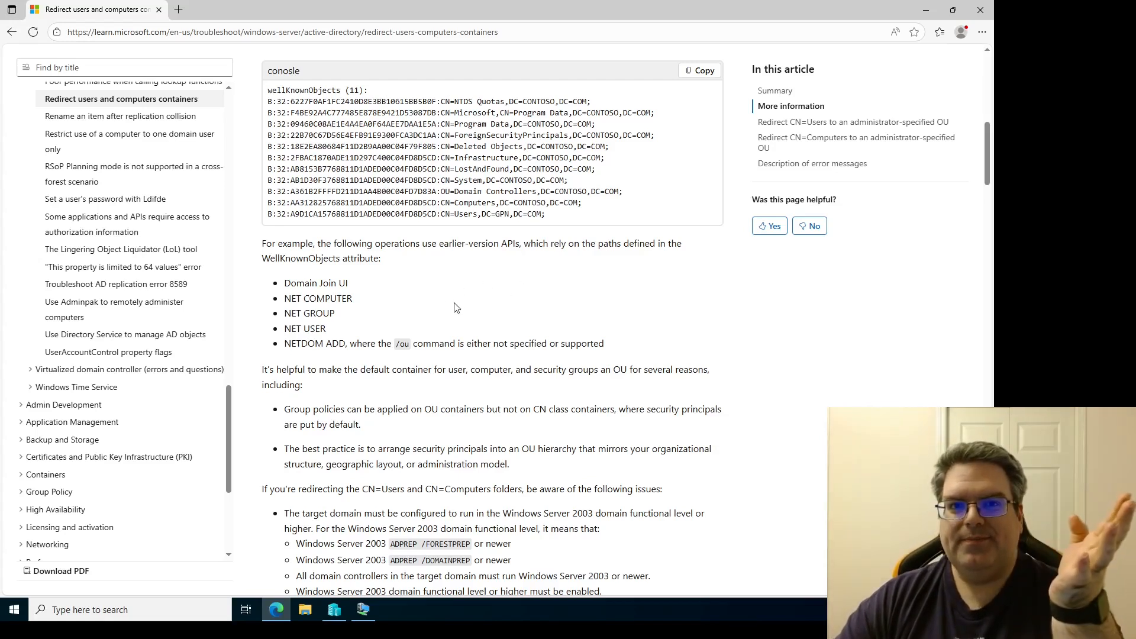
Read the article's reasons and precautions for redirecting CN=Users and CN=Computers, including the Windows Server 2003 domain functional level requirement
scroll(457, 316, down, 1)
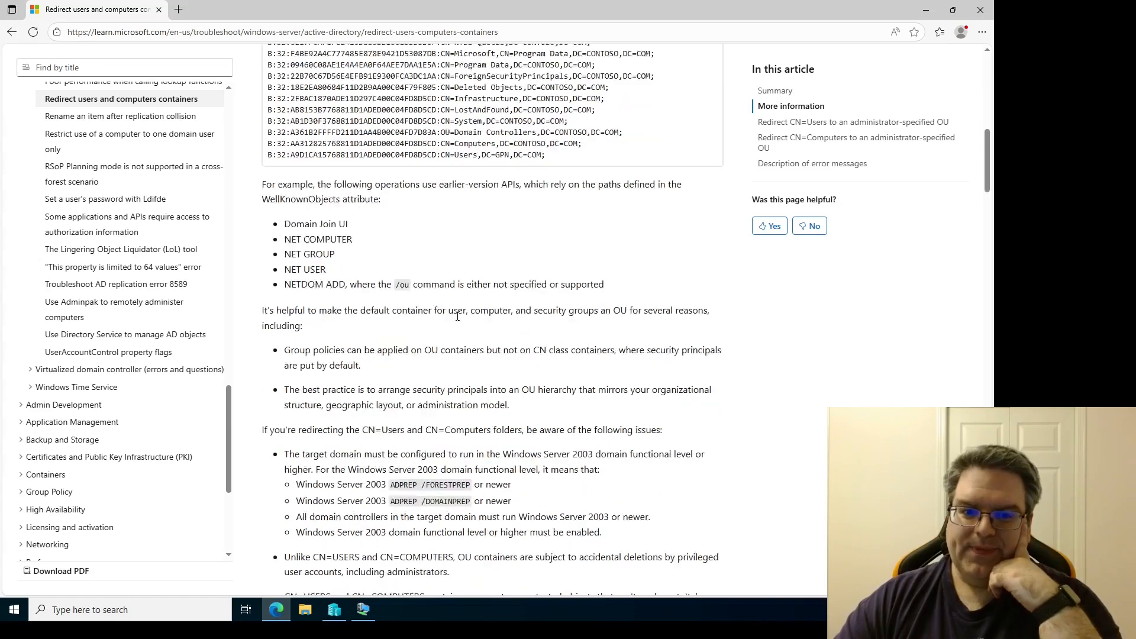
scroll(457, 316, down, 3)
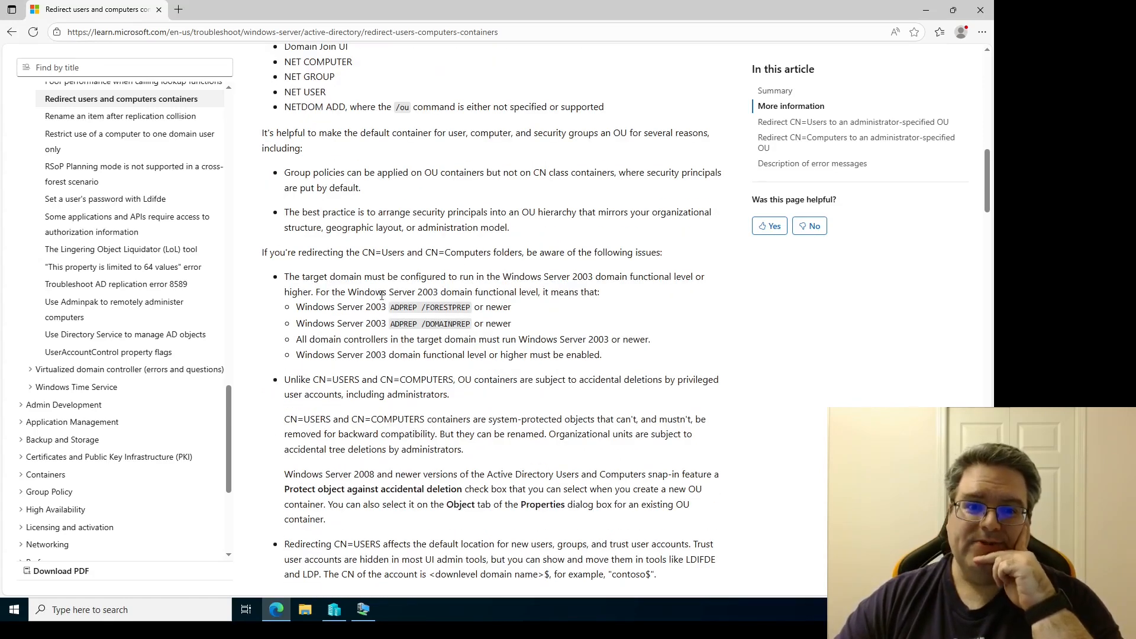
drag(348, 291, 460, 292)
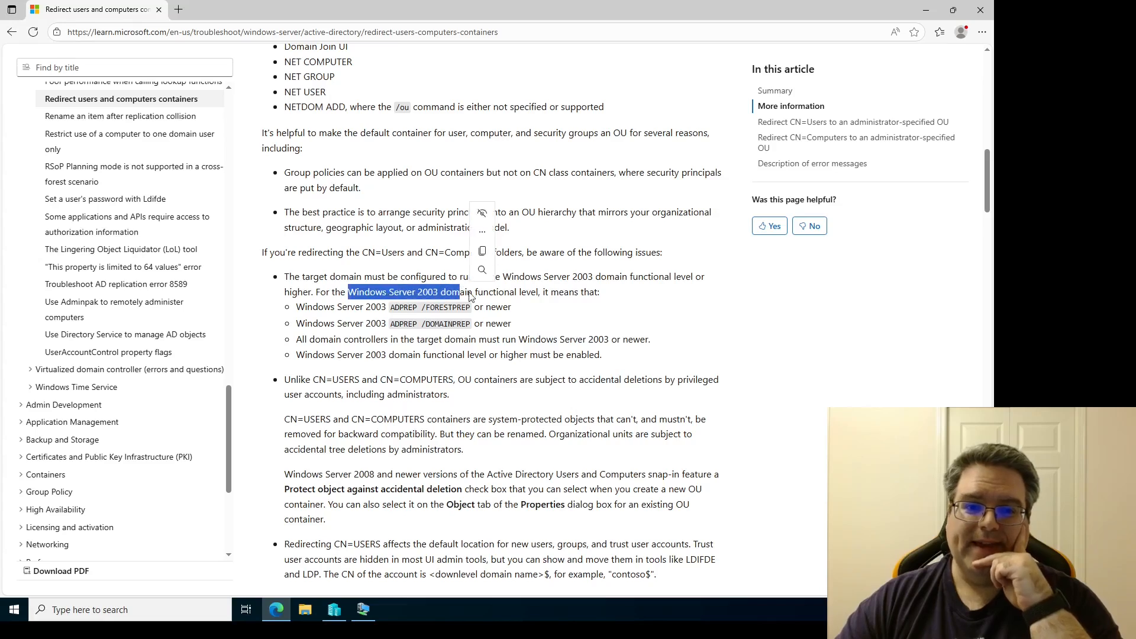
click(628, 299)
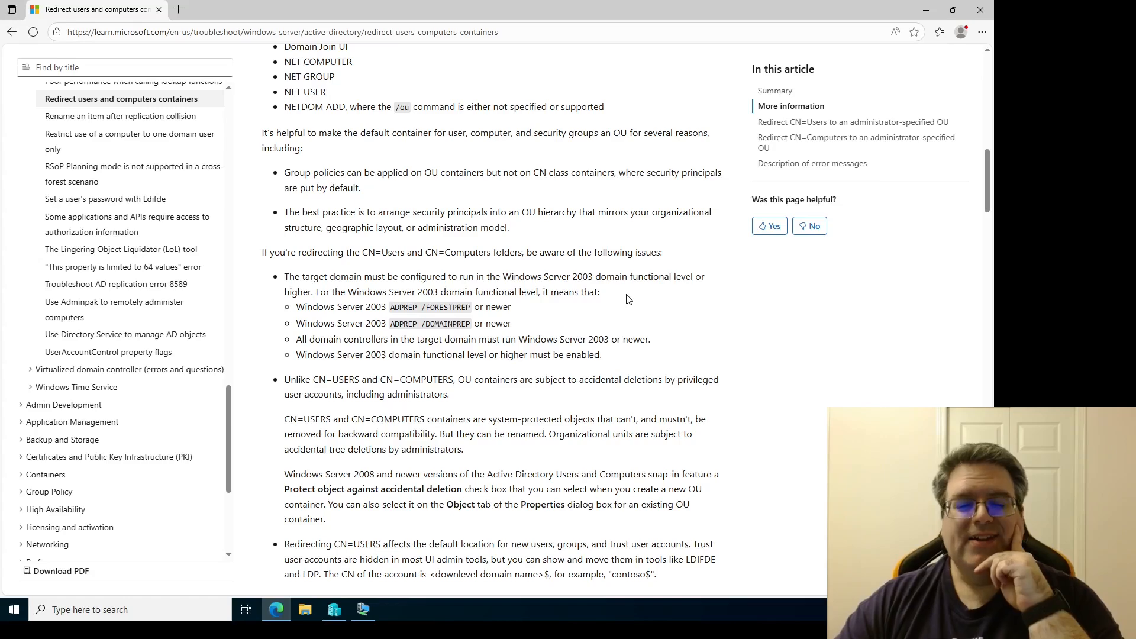
scroll(624, 299, up, 5)
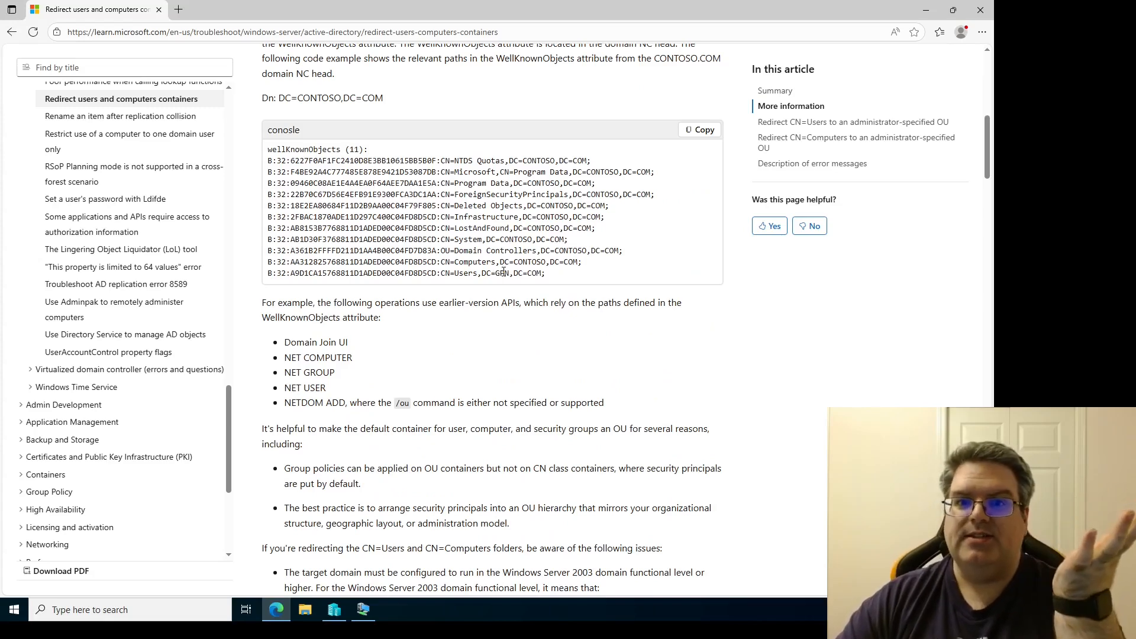
scroll(502, 272, down, 7)
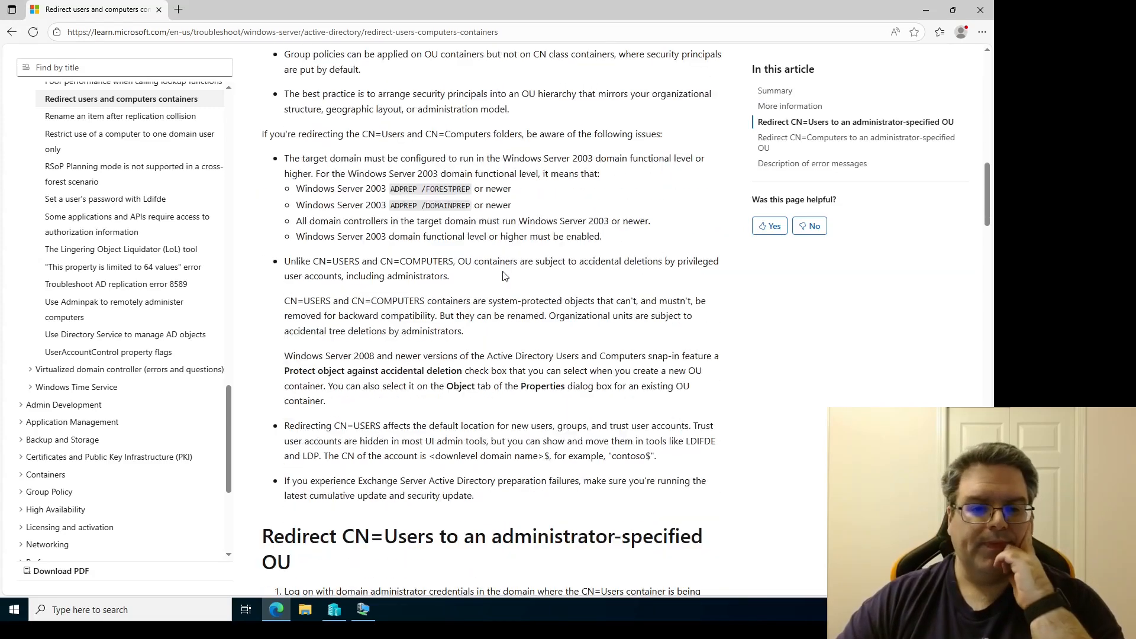
Examine the article's redirusr and redircmp command syntax for redirecting CN=Users and CN=Computers to an administrator-specified OU
scroll(504, 276, down, 12)
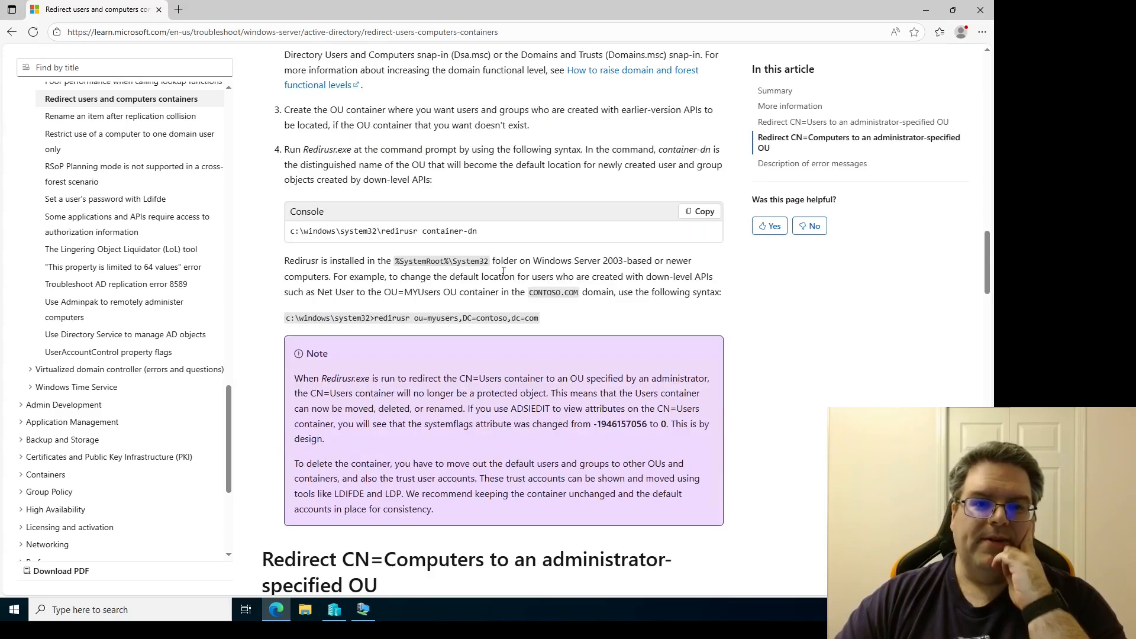
scroll(504, 271, up, 2)
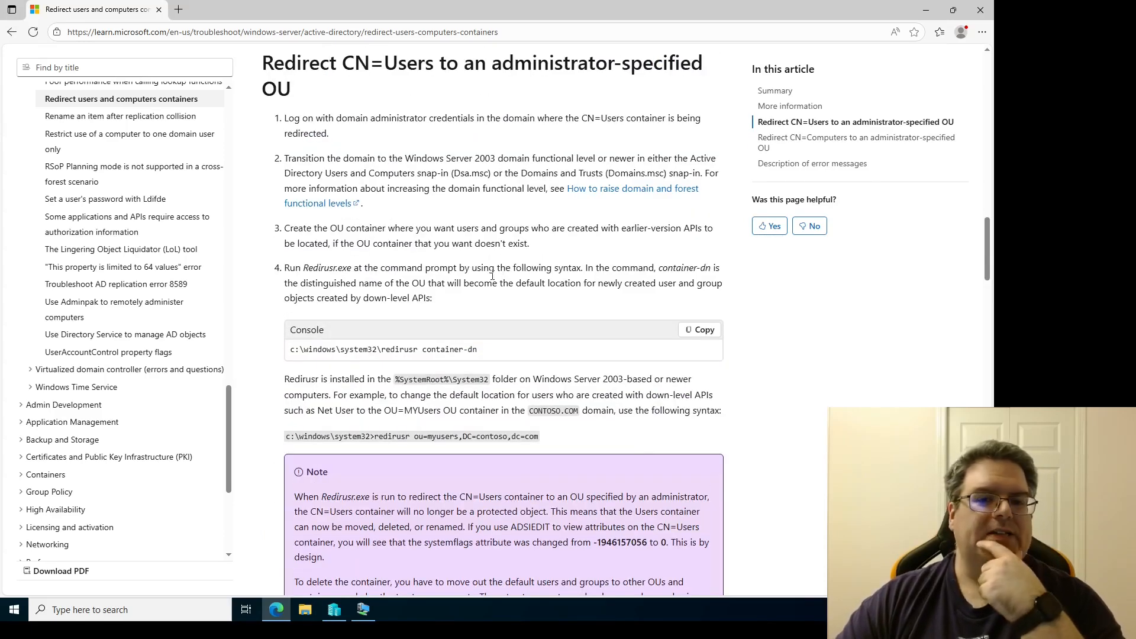
drag(381, 349, 418, 350)
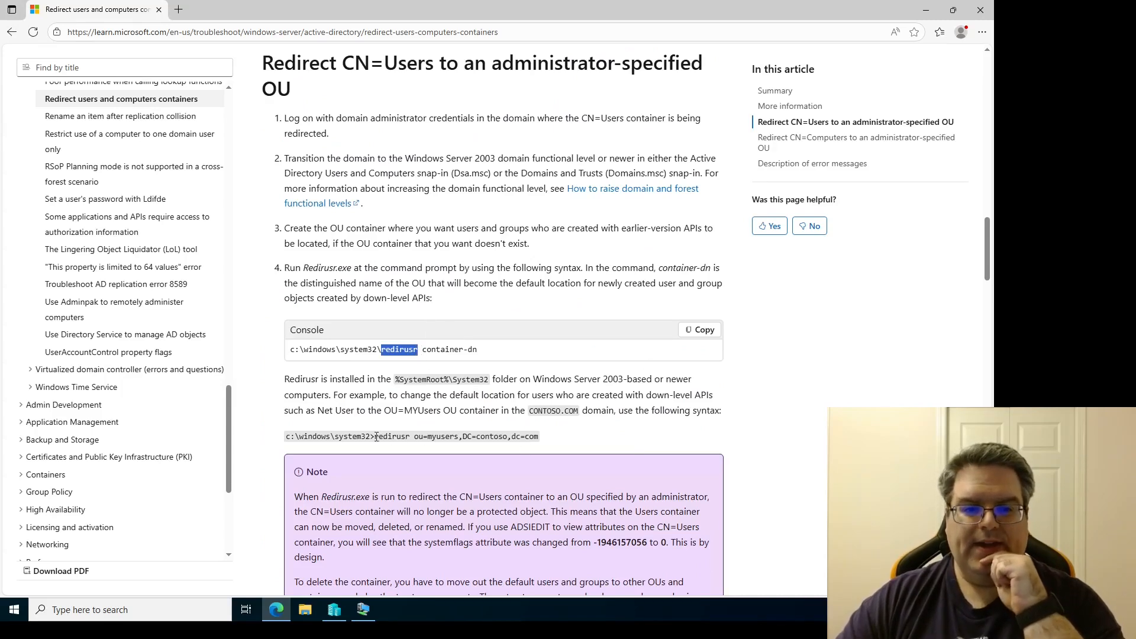
drag(375, 436, 547, 441)
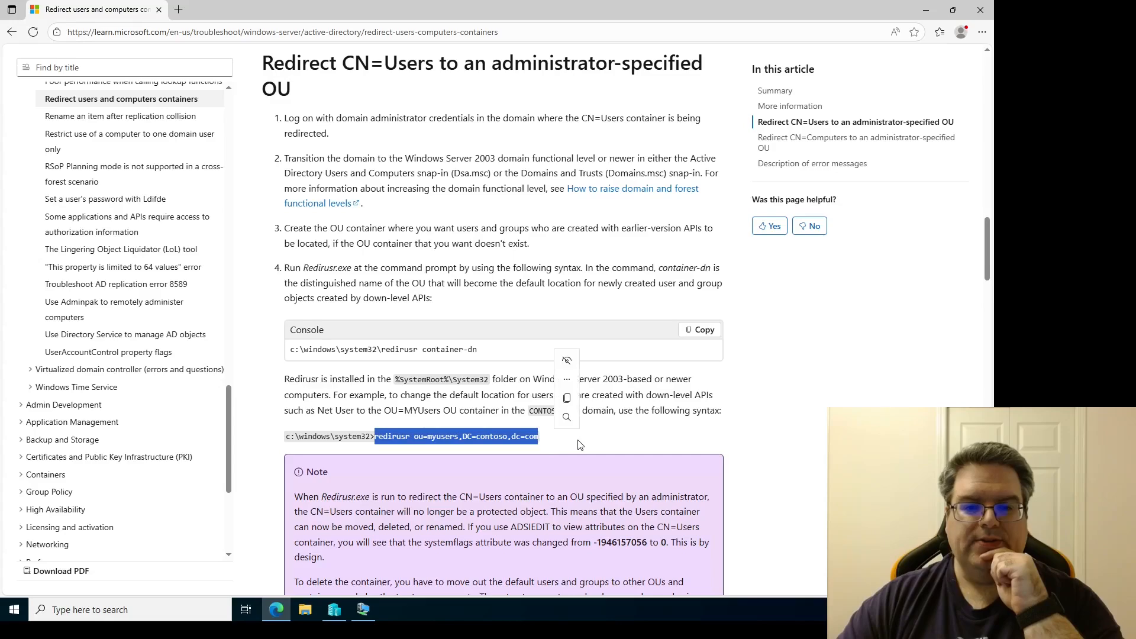
click(763, 438)
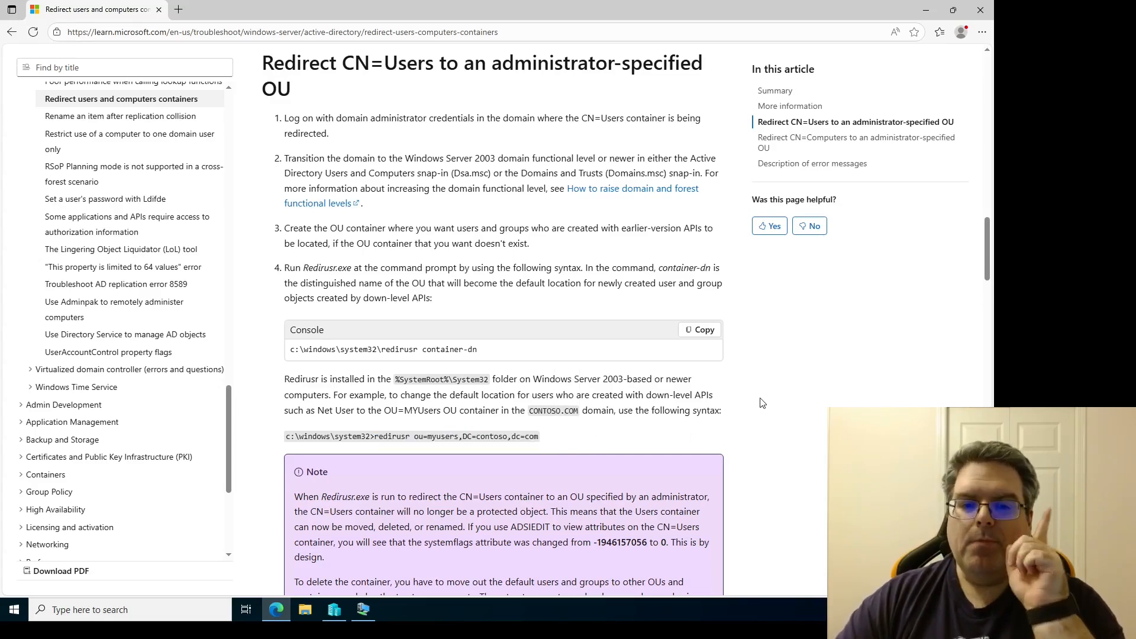
scroll(762, 403, down, 9)
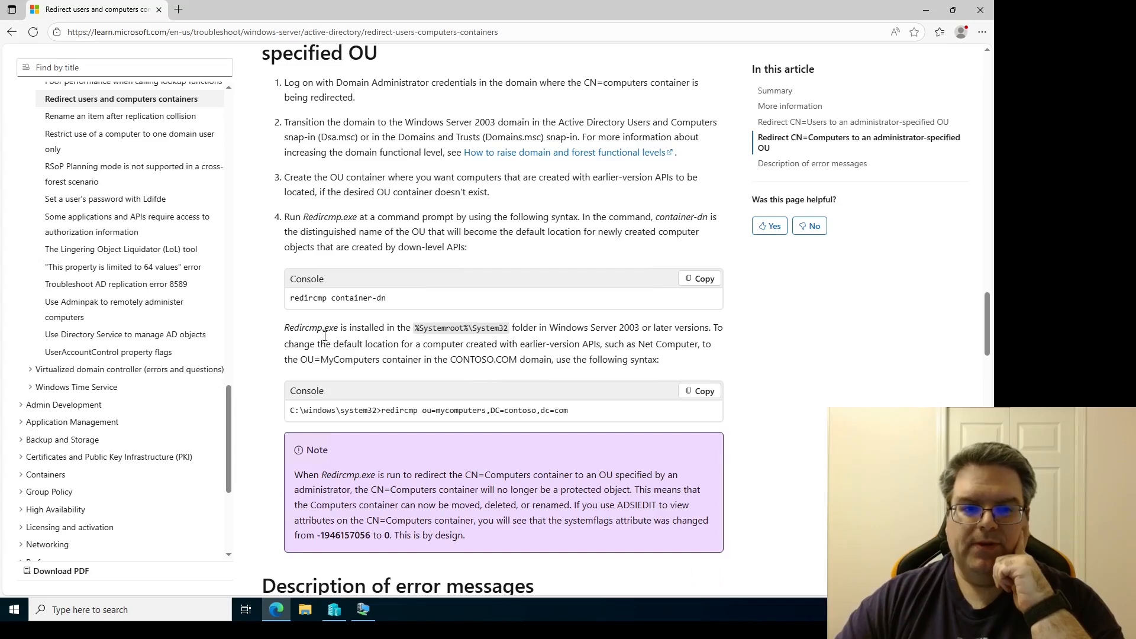
drag(381, 410, 569, 419)
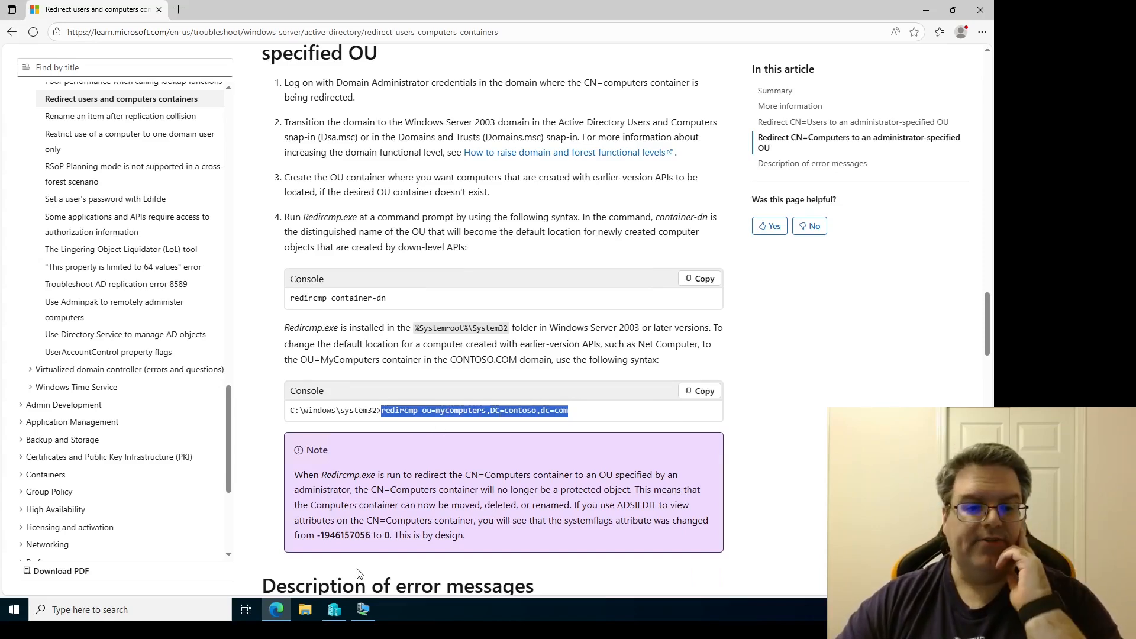
Switch to the NDNA Demo DC1 virtual machine and view the distinguishedName attribute of the Domain Computers OU
click(355, 606)
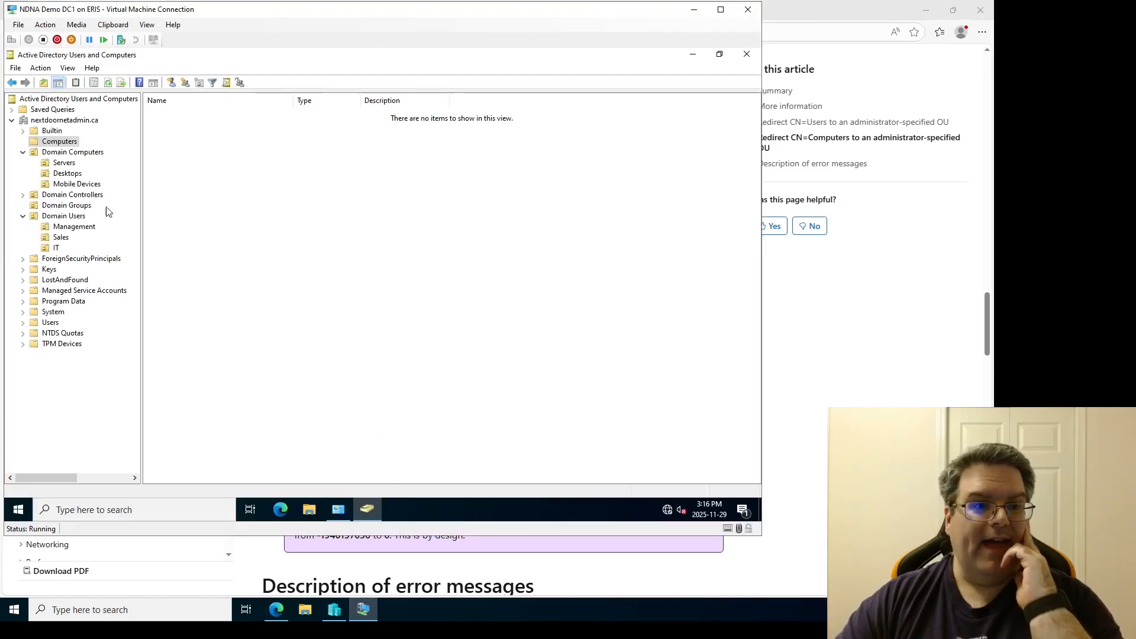
click(68, 153)
right_click(90, 156)
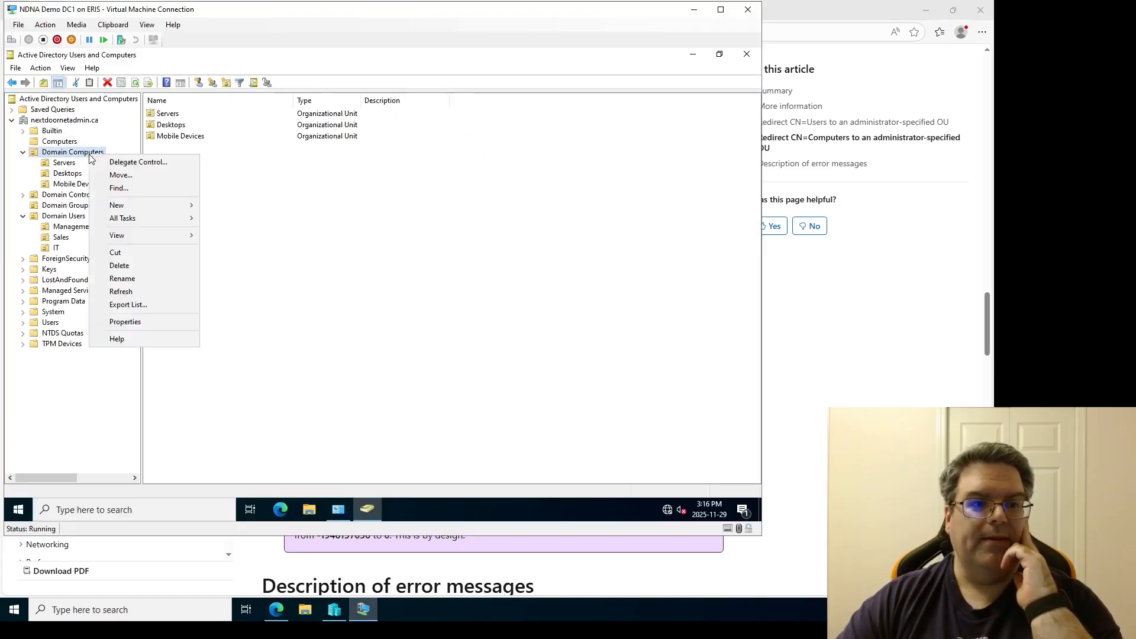
click(125, 322)
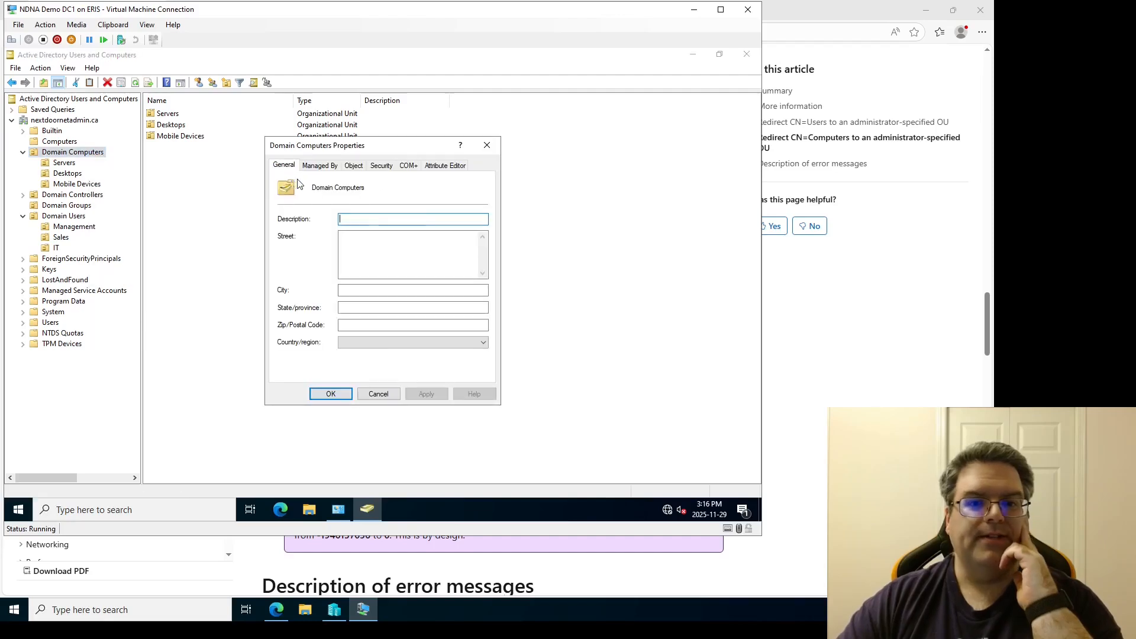
click(426, 170)
click(324, 340)
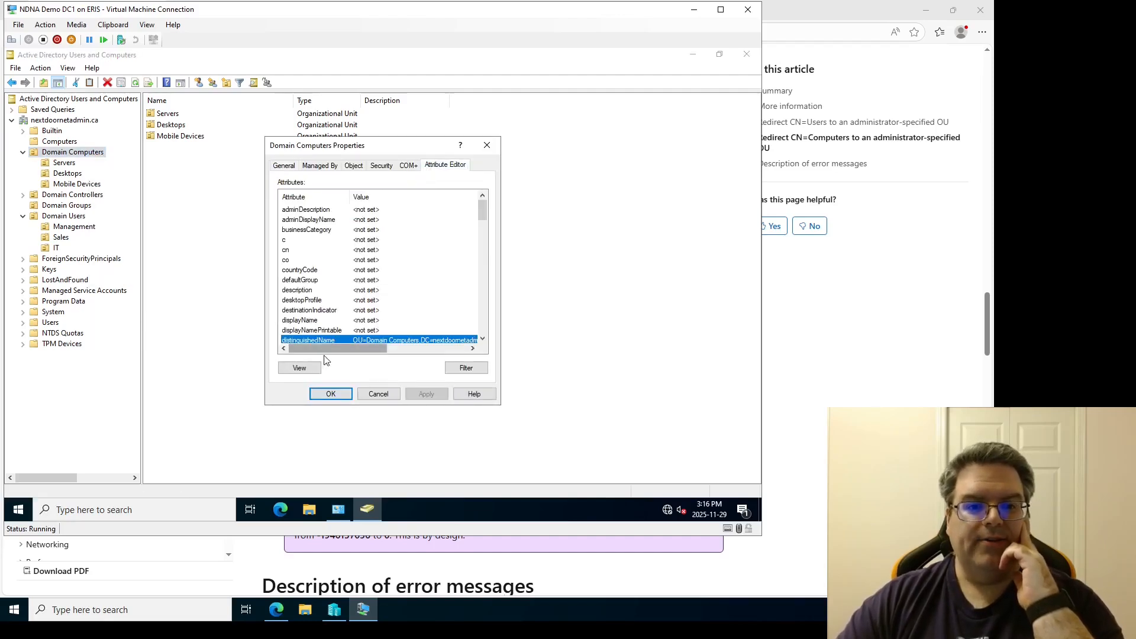
click(303, 373)
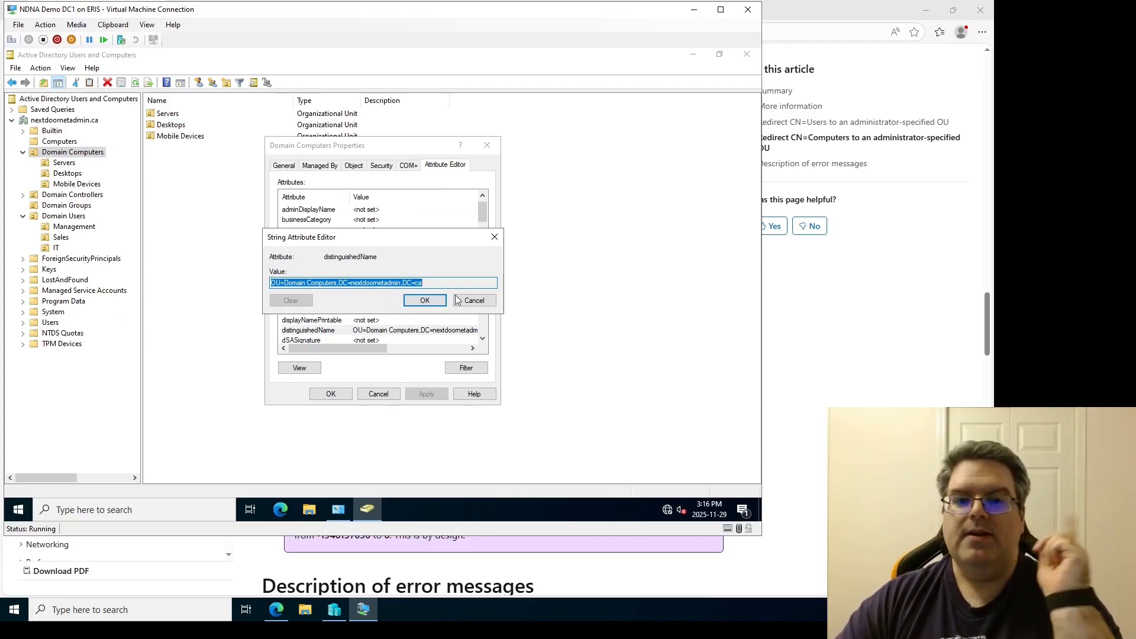
click(449, 282)
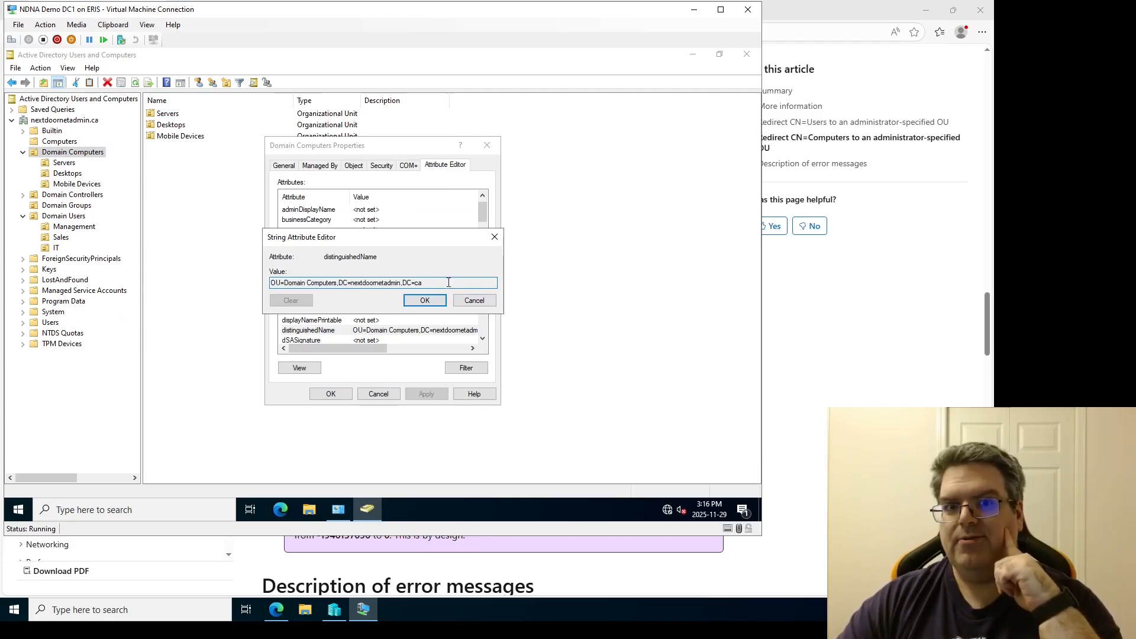
double_click(397, 288)
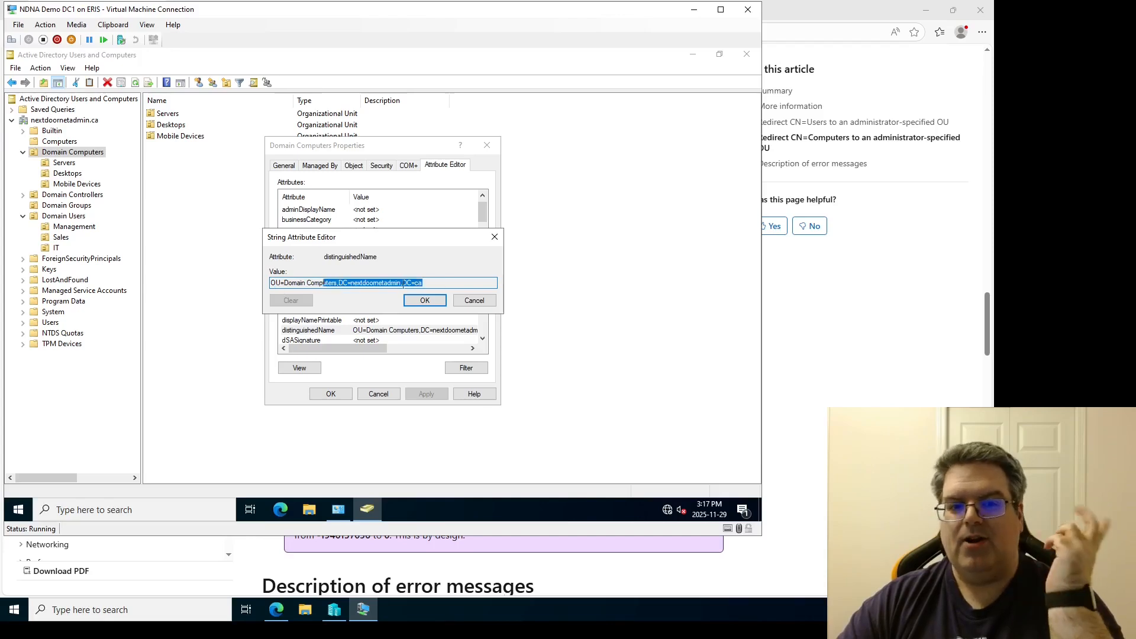
click(397, 288)
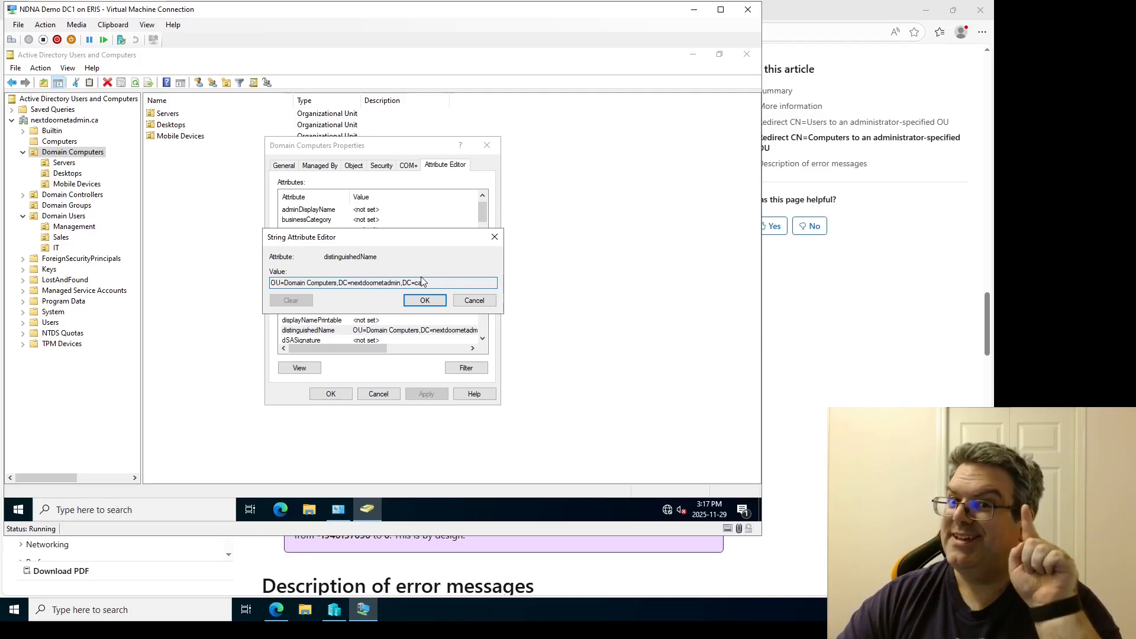
Review the CN=Computers redirection section in Microsoft Edge, and close the Domain Computers properties in the virtual machine without saving
click(824, 361)
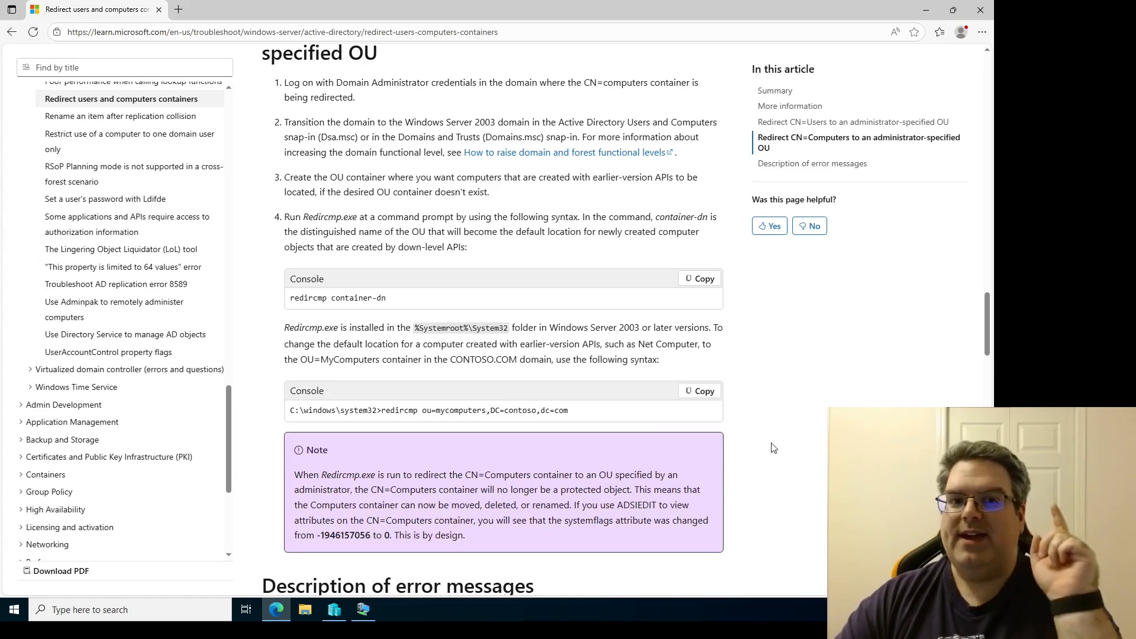
scroll(820, 474, up, 3)
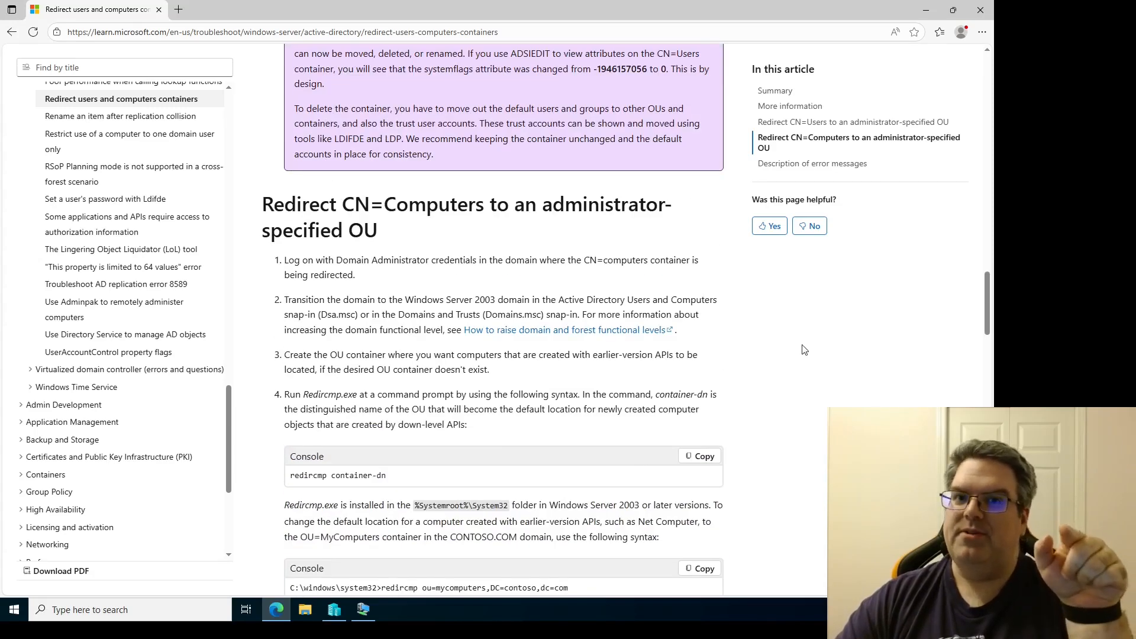
scroll(808, 358, down, 1)
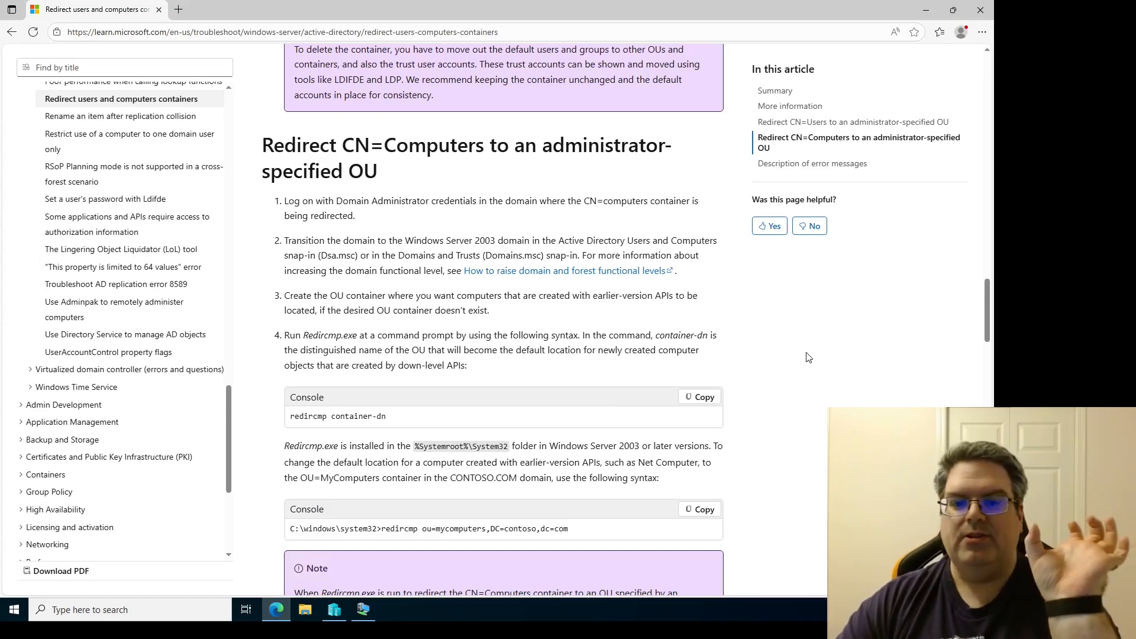
click(363, 609)
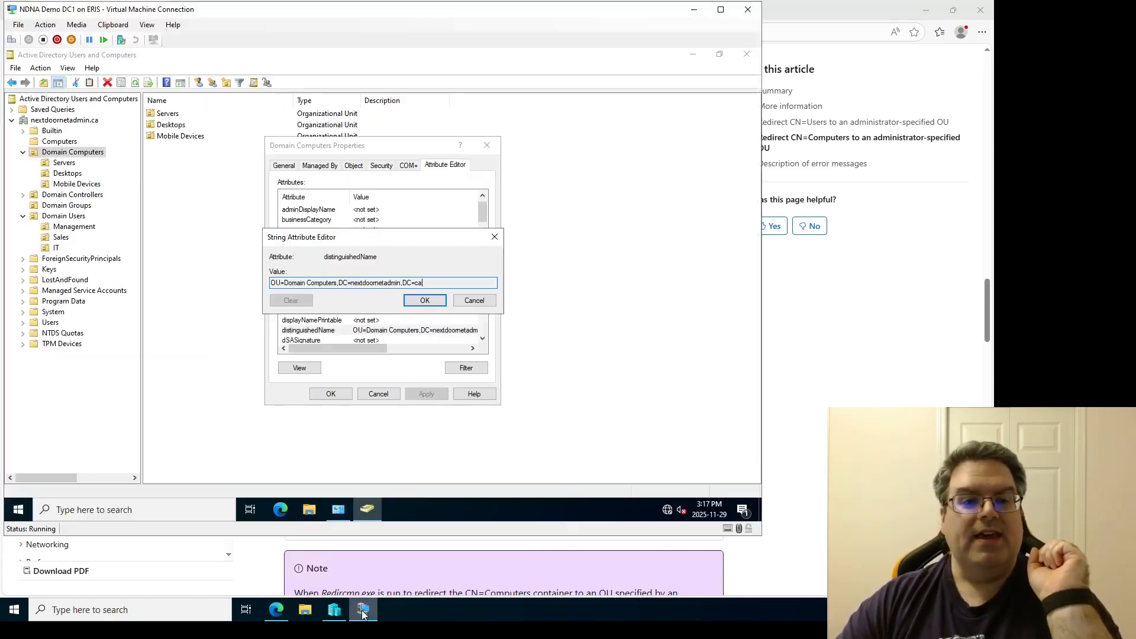
click(474, 300)
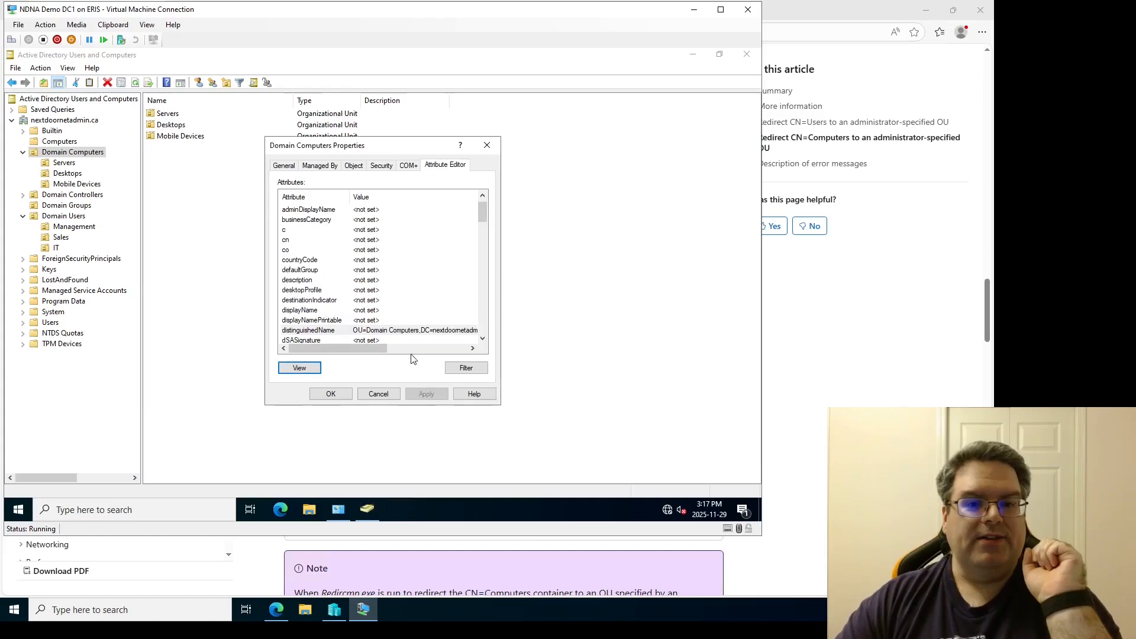
click(377, 394)
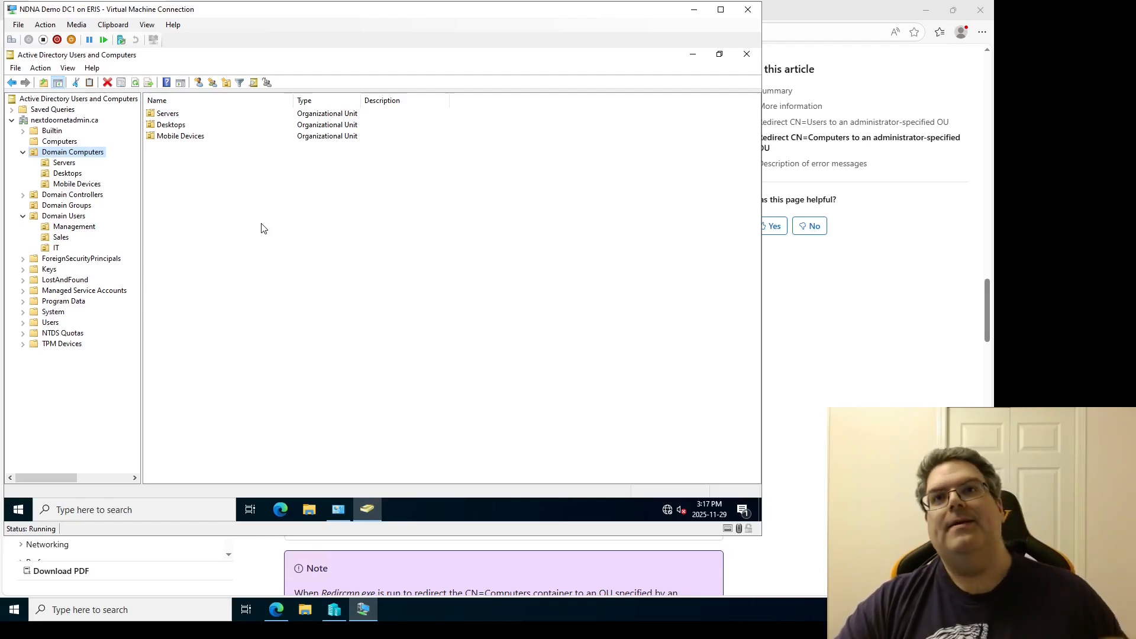
View the contents of the default Computers container, the nextdoornetadmin.ca domain root and the Domain Computers OU
click(60, 143)
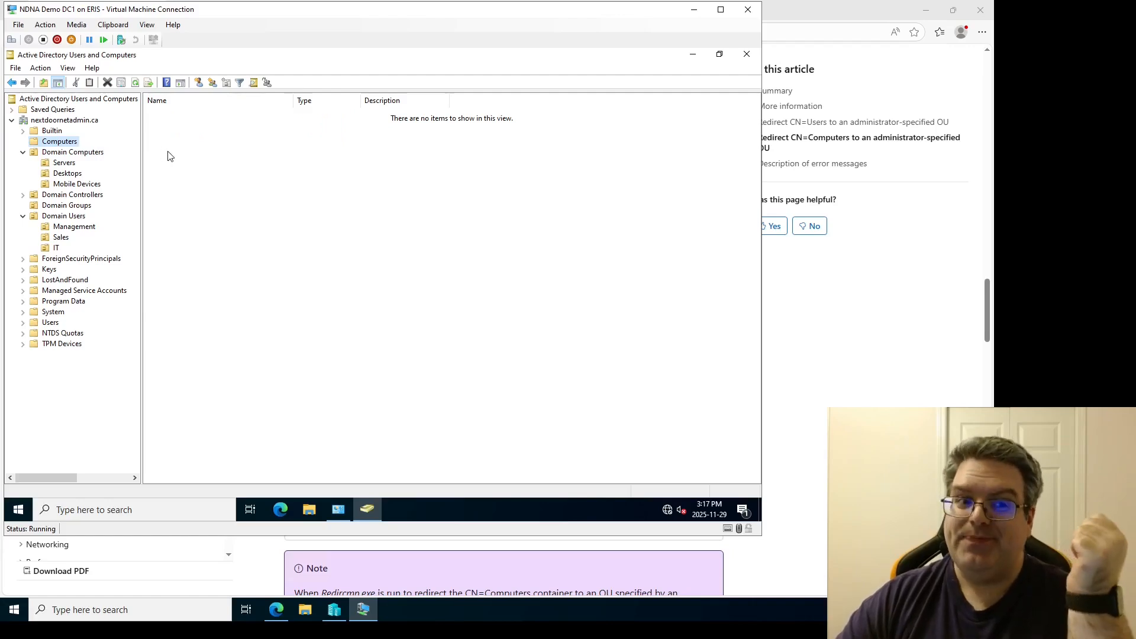
click(96, 121)
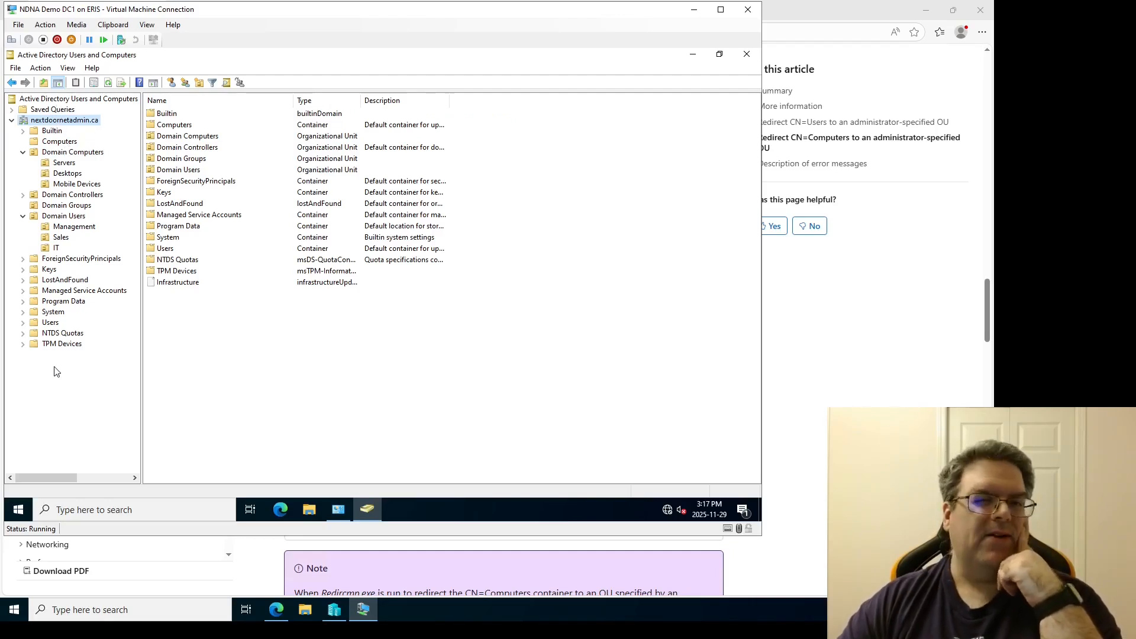
click(67, 153)
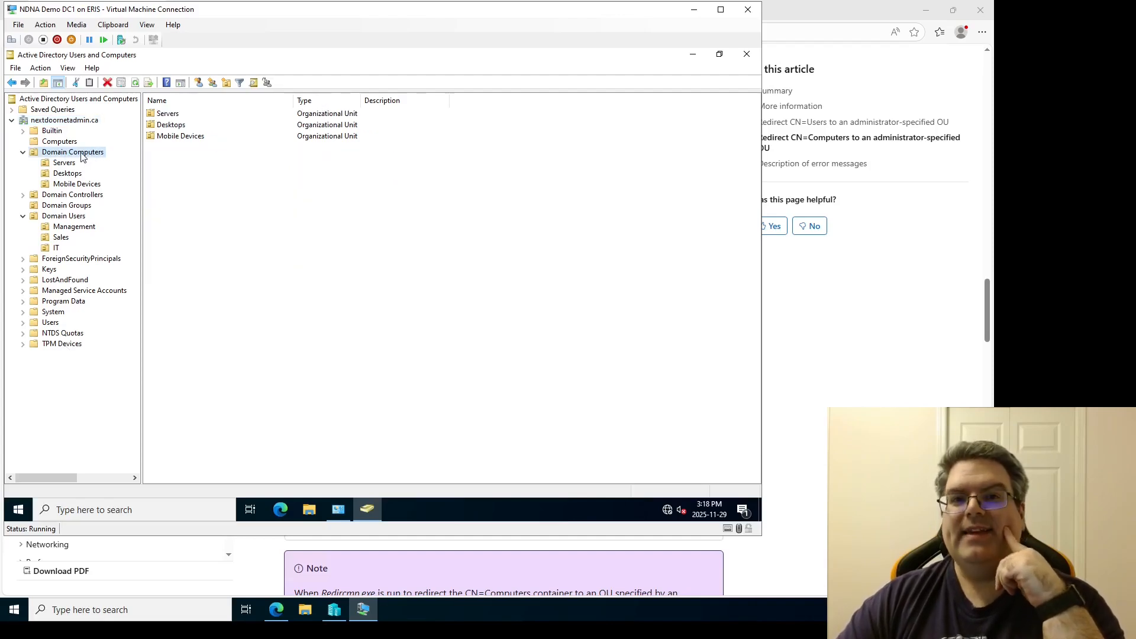
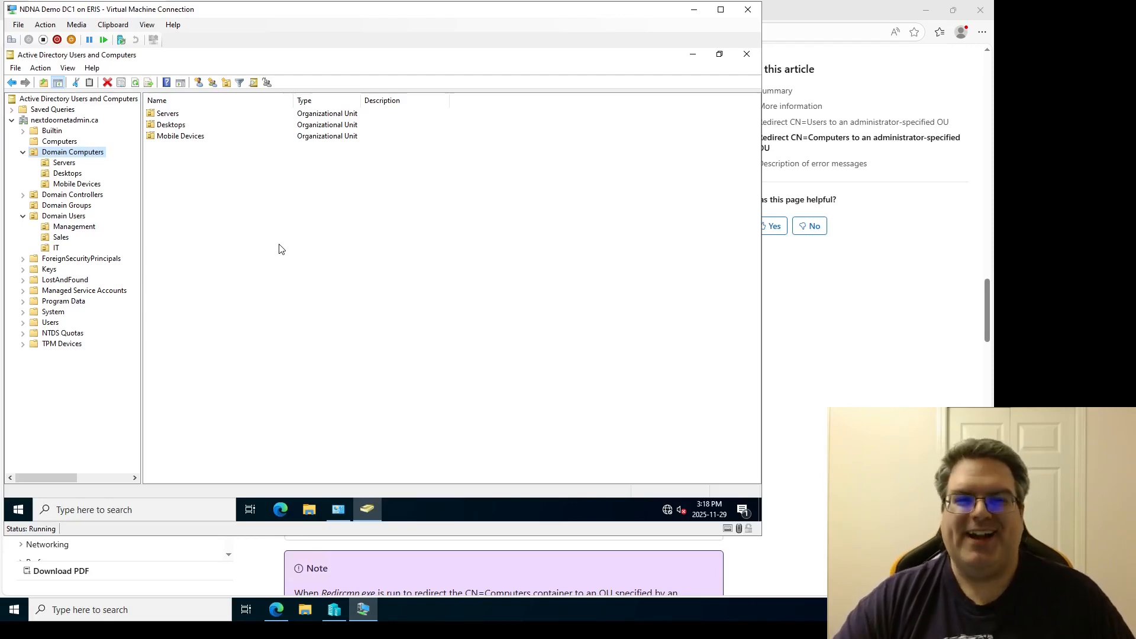
right_click(83, 121)
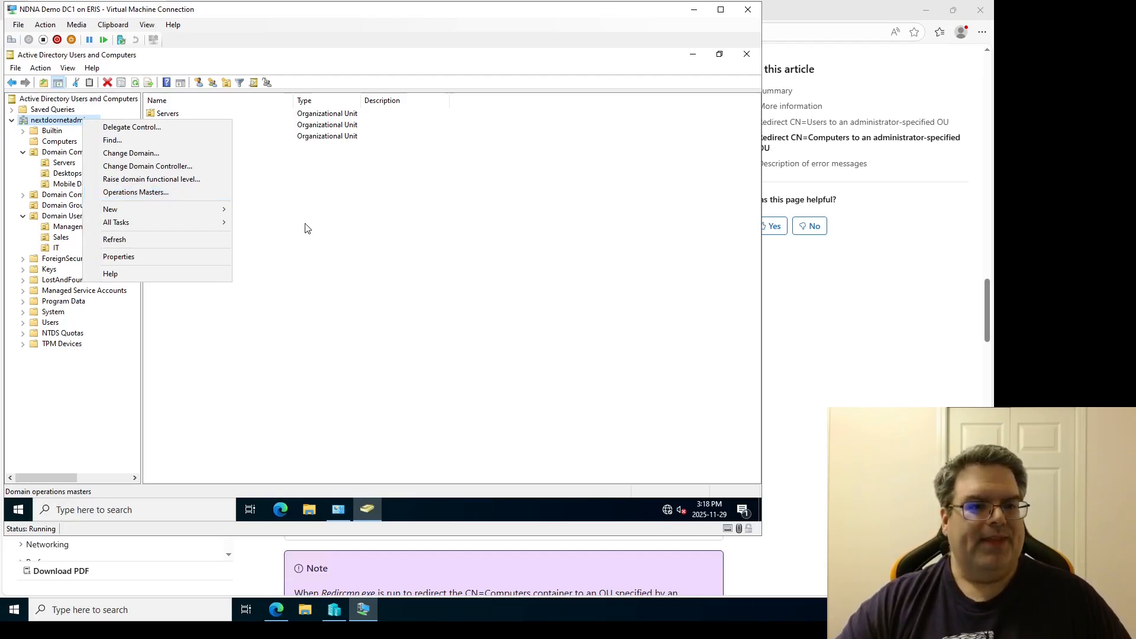
click(350, 255)
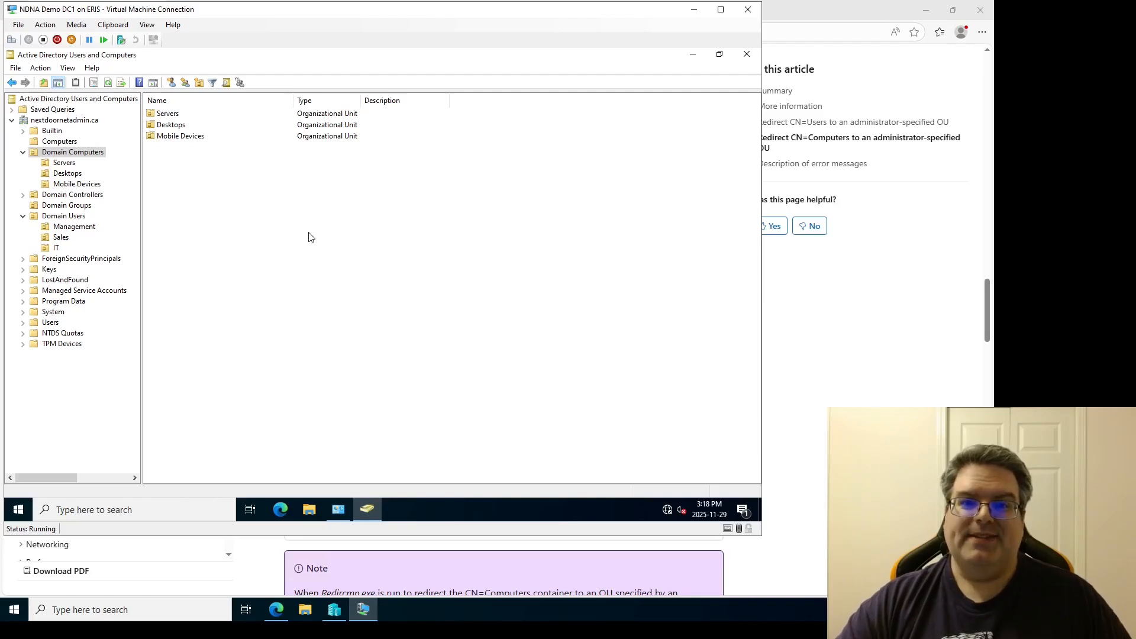
Try to delete the Sales OU under Domain Users
right_click(59, 239)
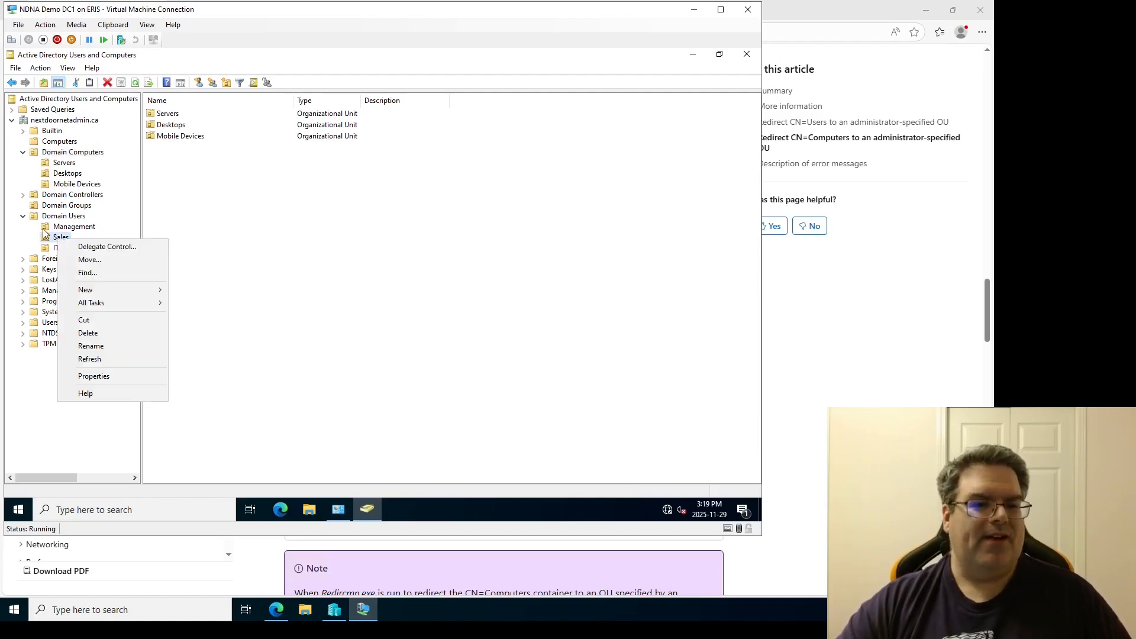
click(108, 332)
click(420, 321)
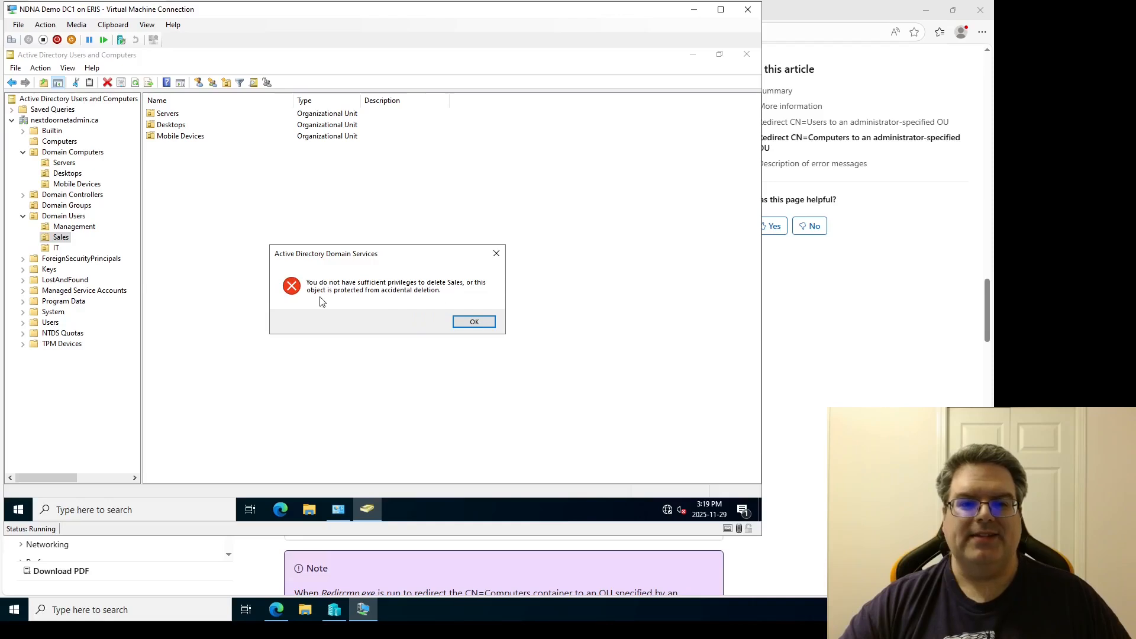
click(479, 327)
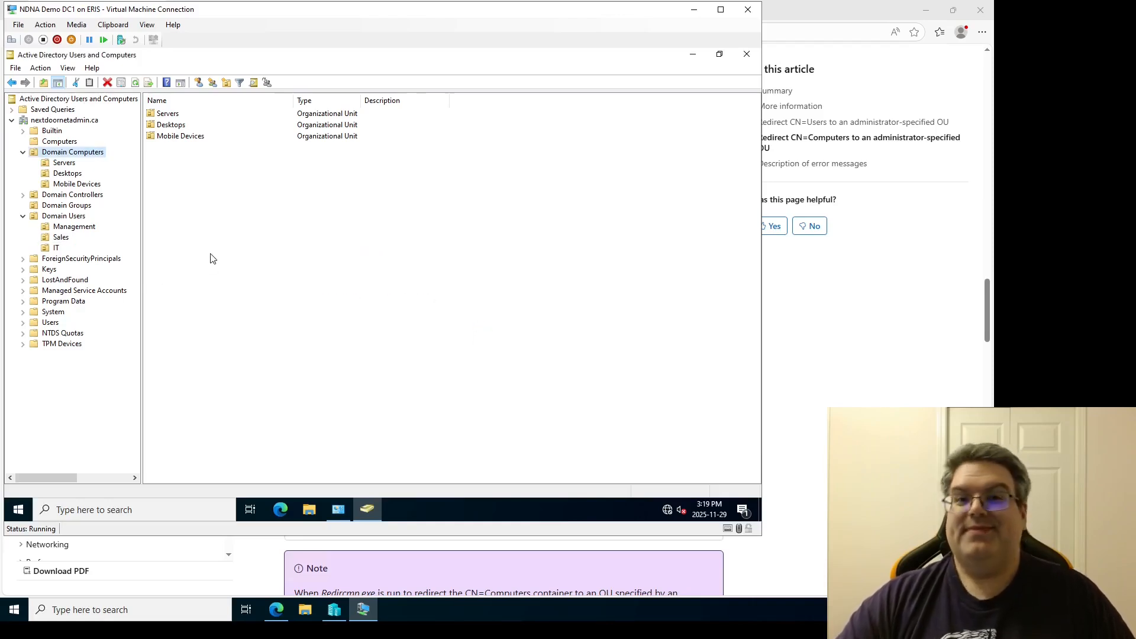
Clear Protect object from accidental deletion in the Sales OU's properties, but discard the change and minimize the console
right_click(62, 239)
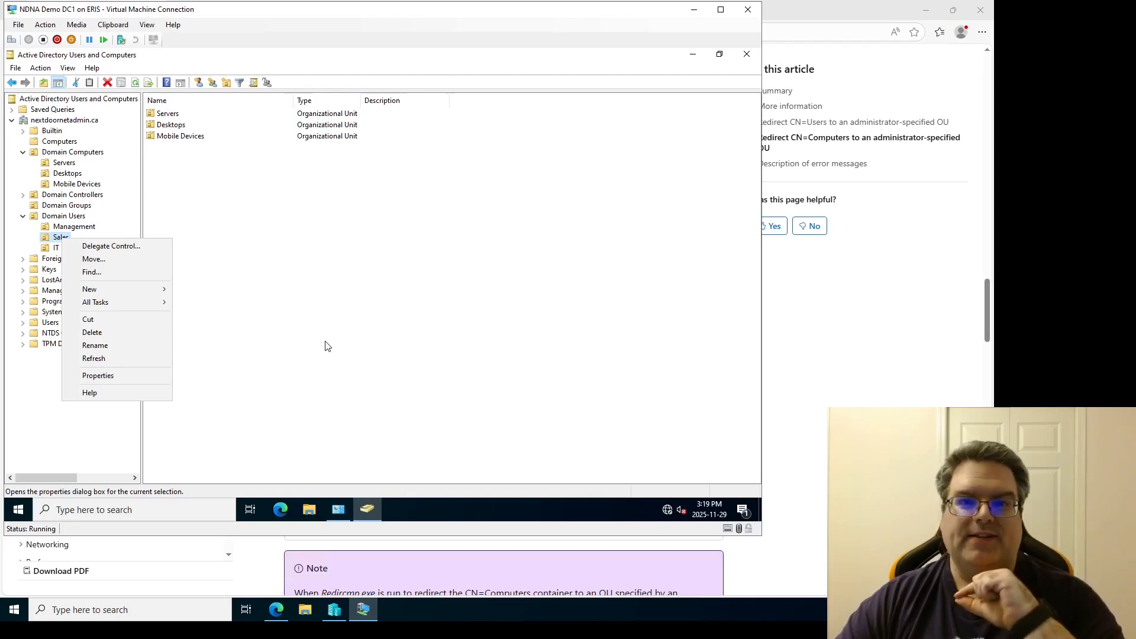
click(133, 375)
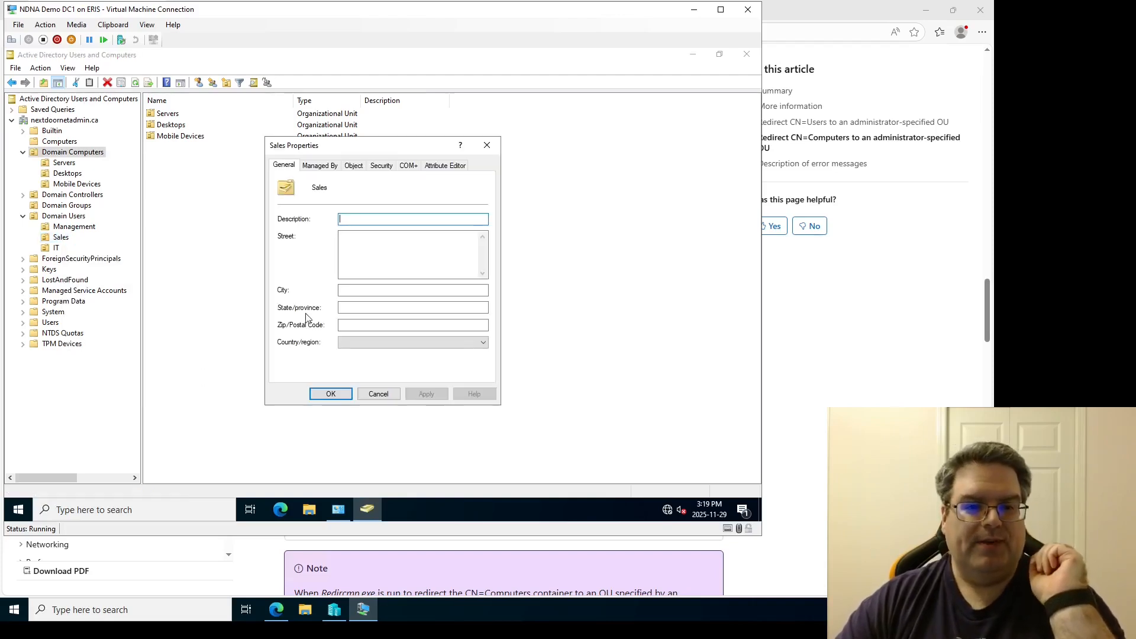
click(358, 168)
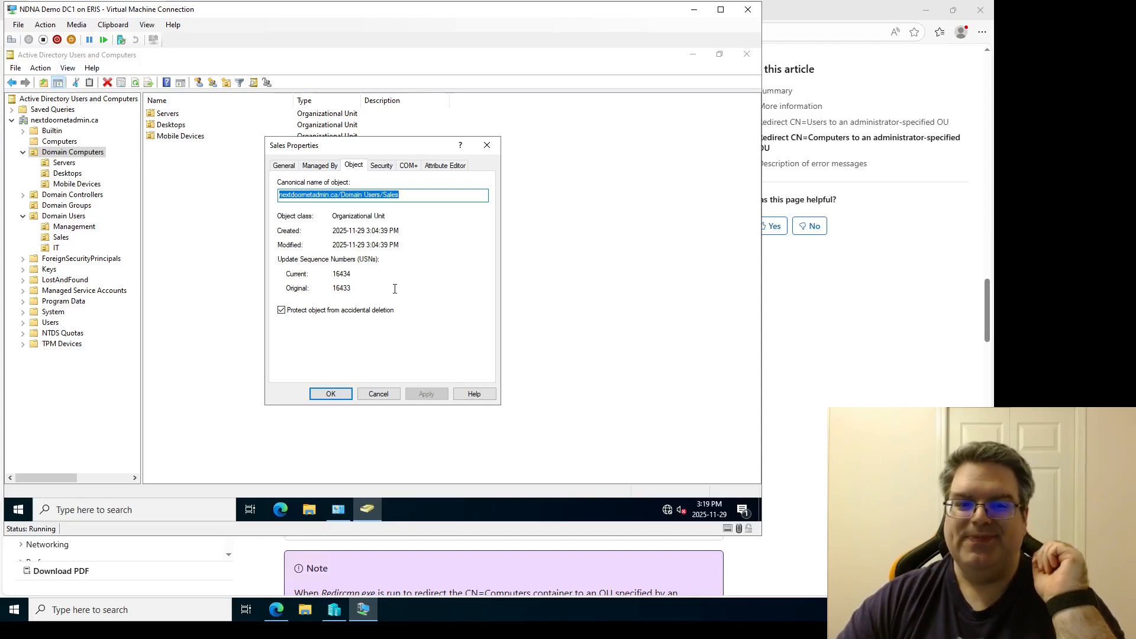
click(310, 309)
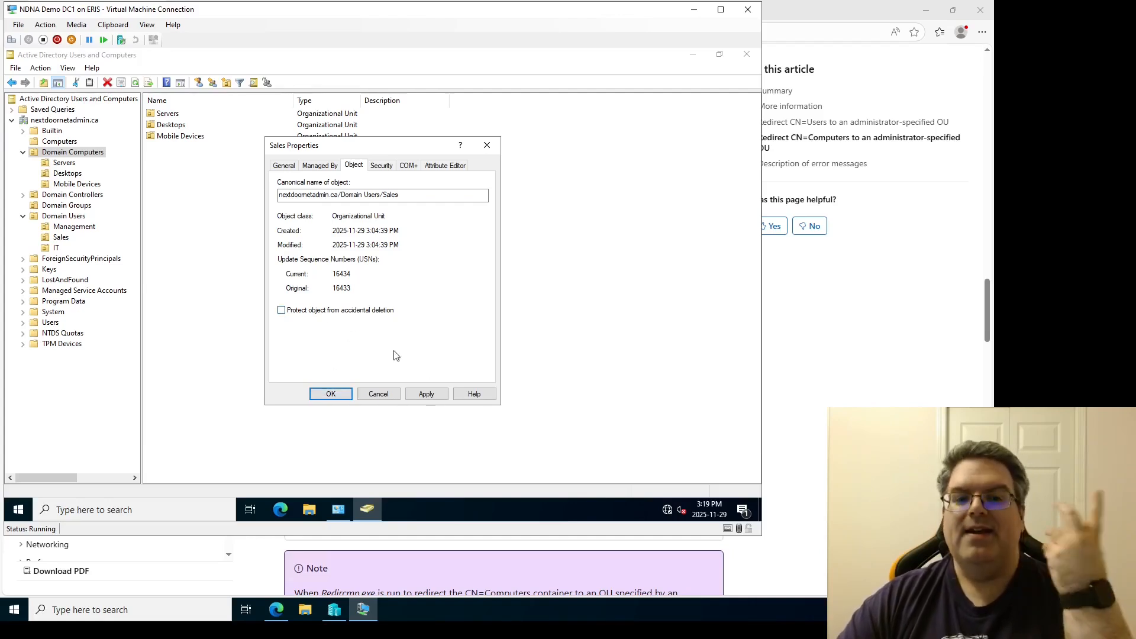
click(387, 396)
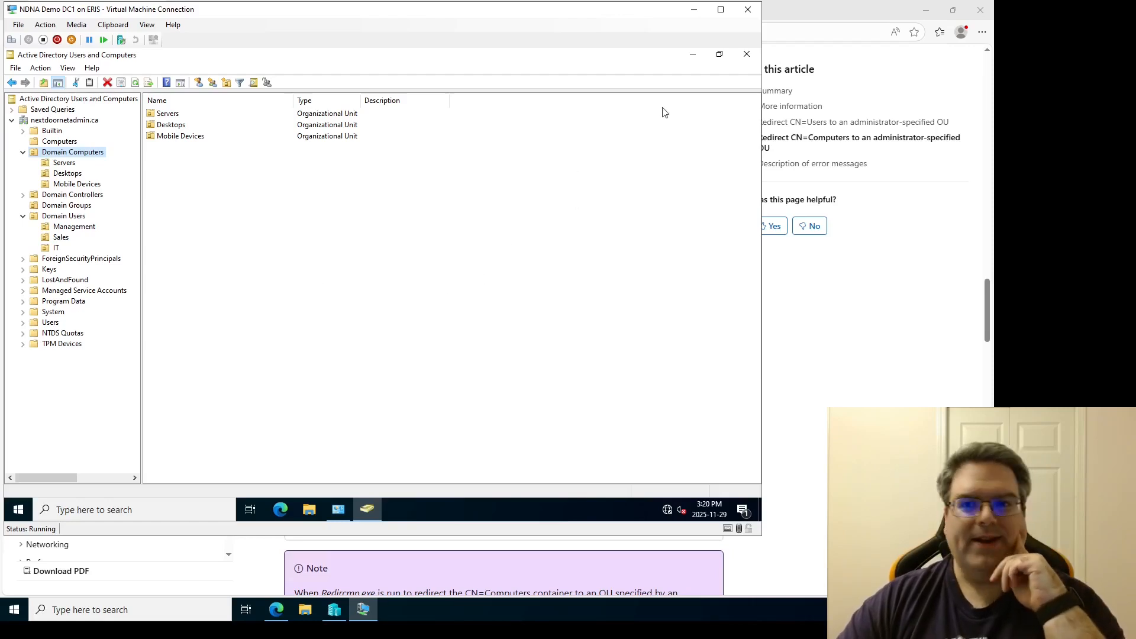
click(693, 54)
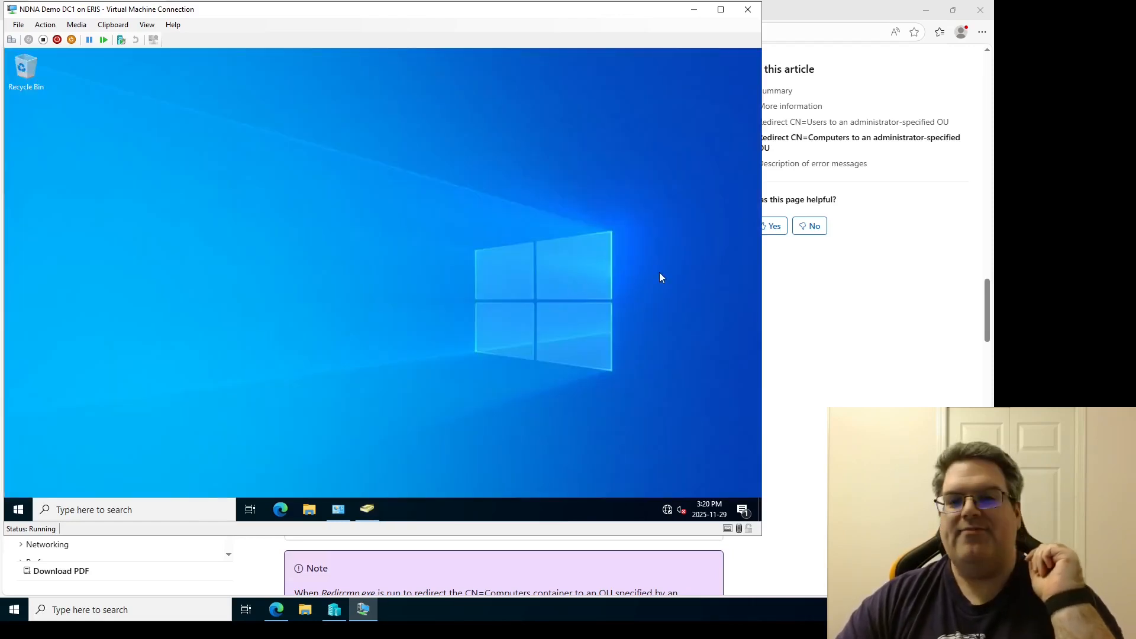